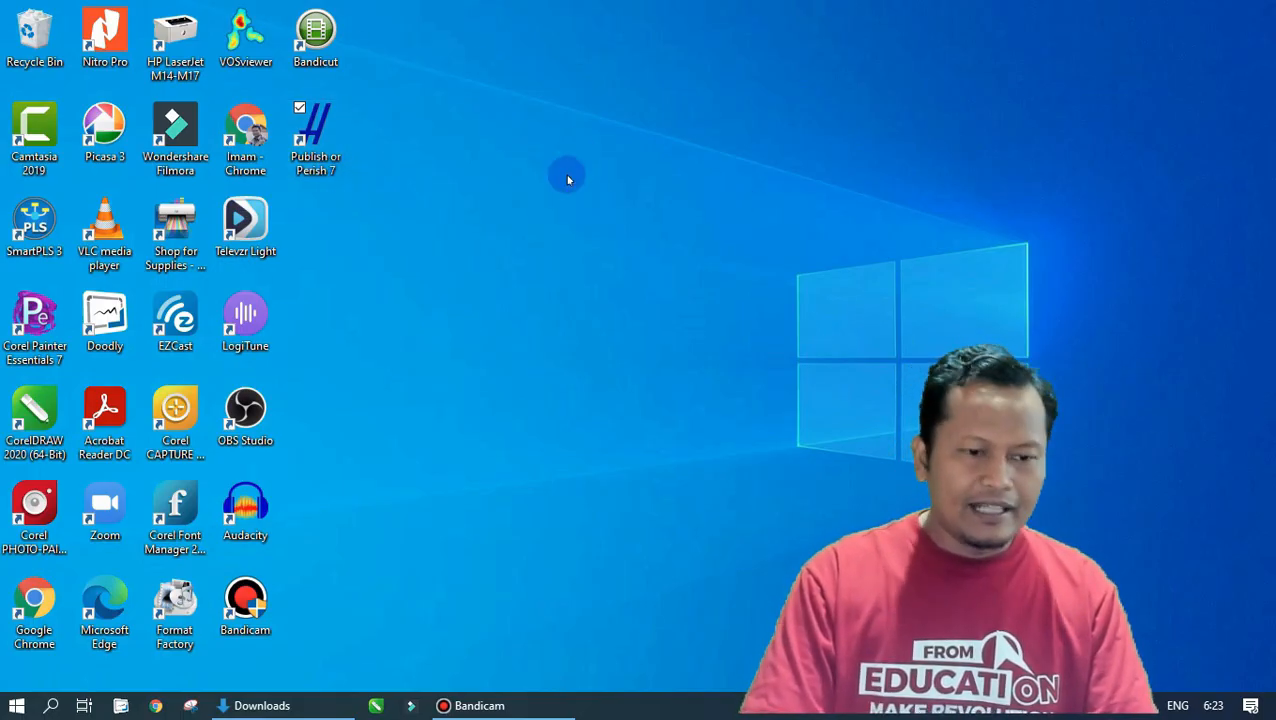
# - Open Publish or Perish 7 from the desktop
pyautogui.doubleClick(318, 165)
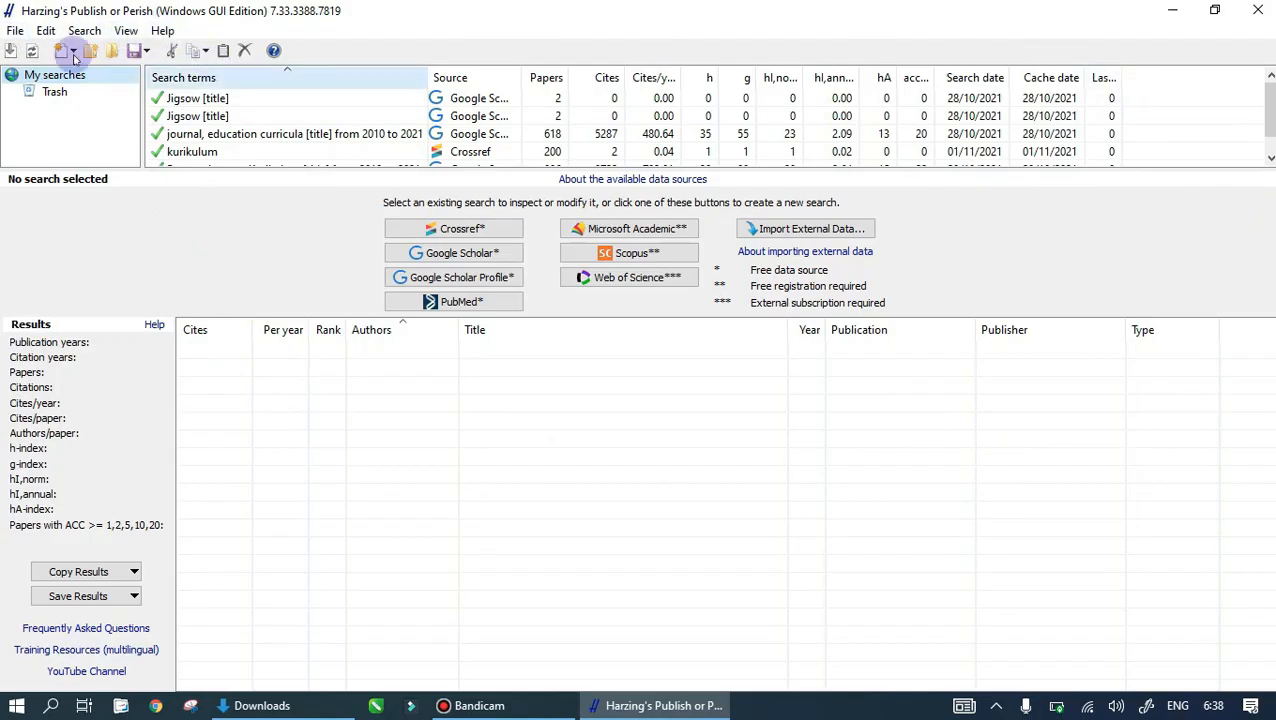
pyautogui.click(15, 33)
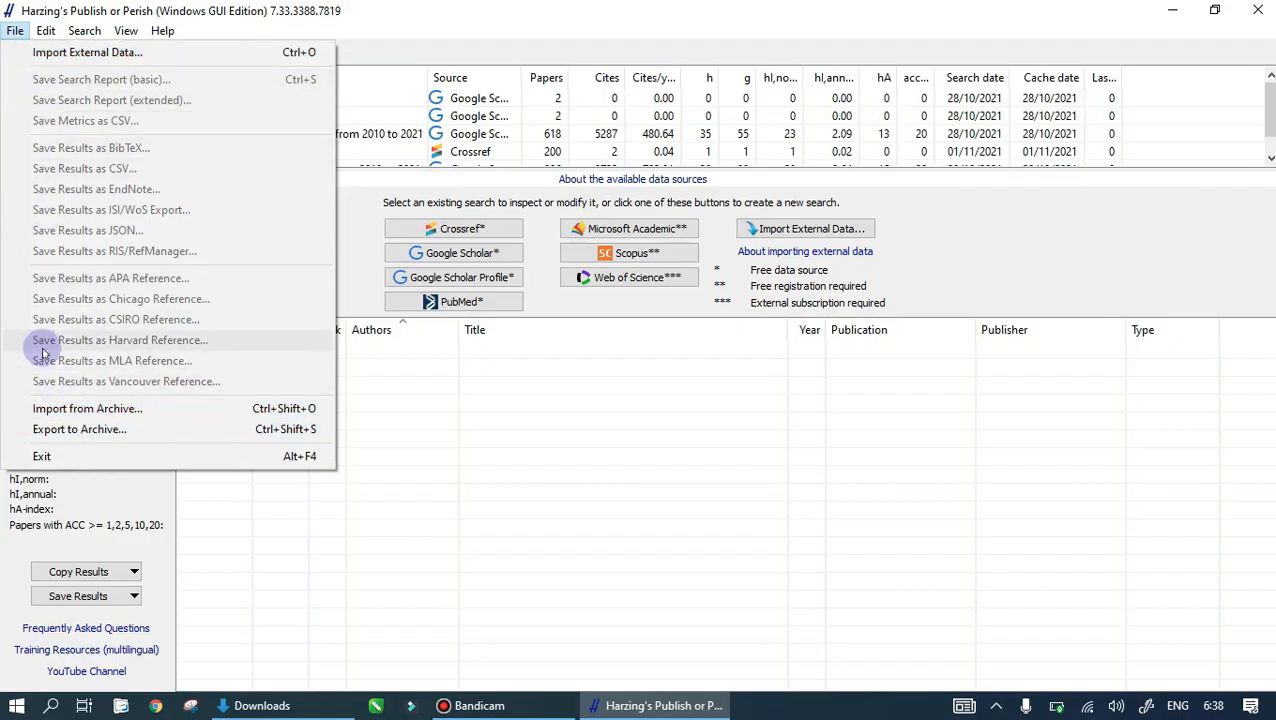
pyautogui.click(38, 30)
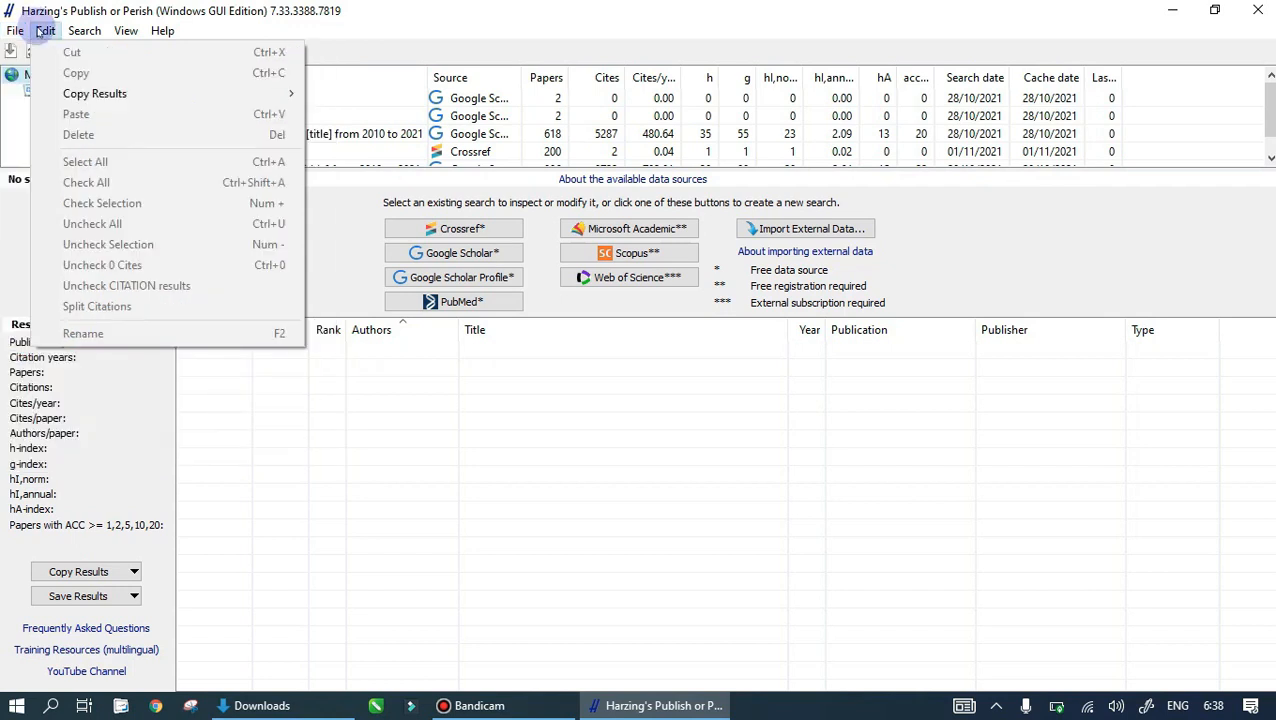
pyautogui.click(78, 32)
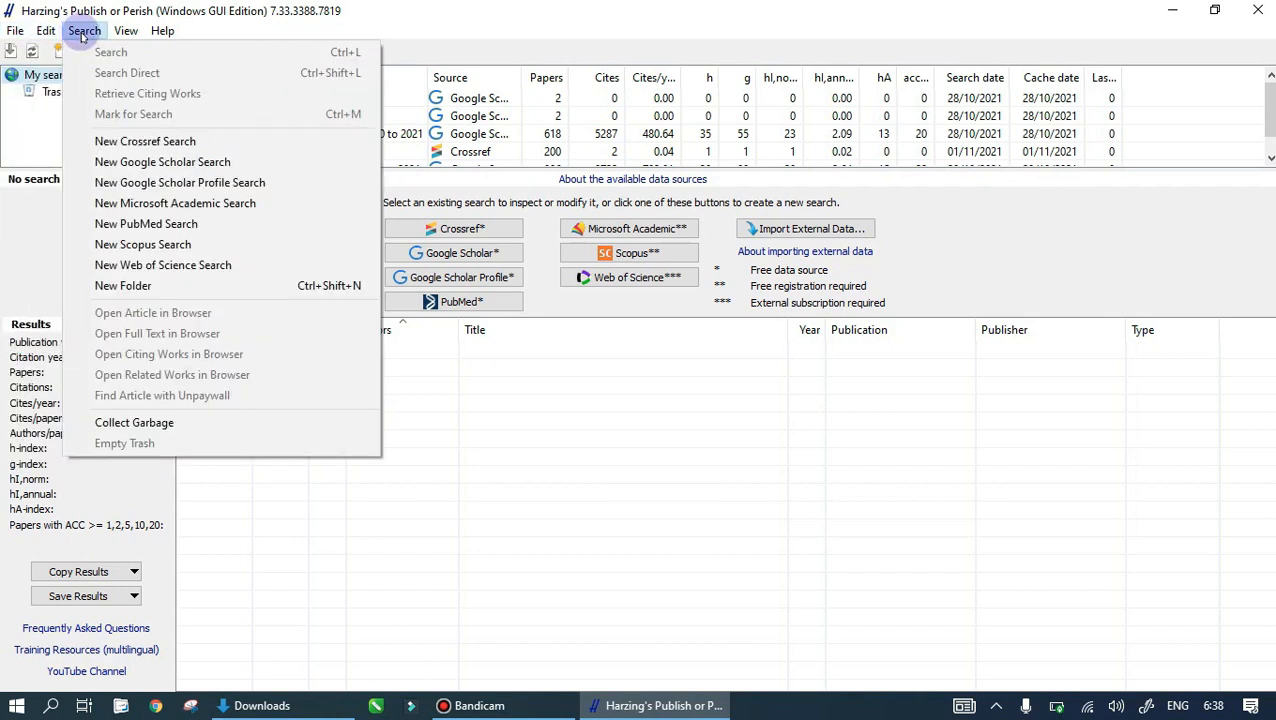
pyautogui.click(84, 31)
pyautogui.click(126, 31)
pyautogui.click(162, 31)
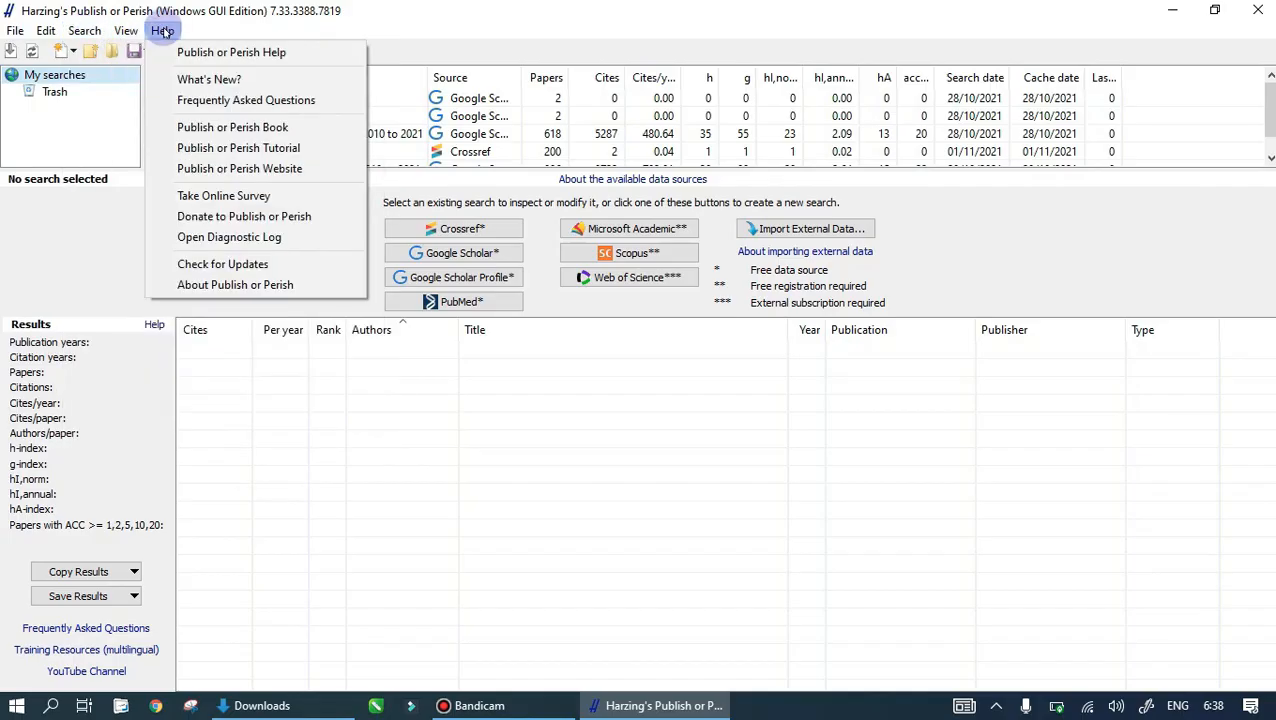
pyautogui.click(456, 20)
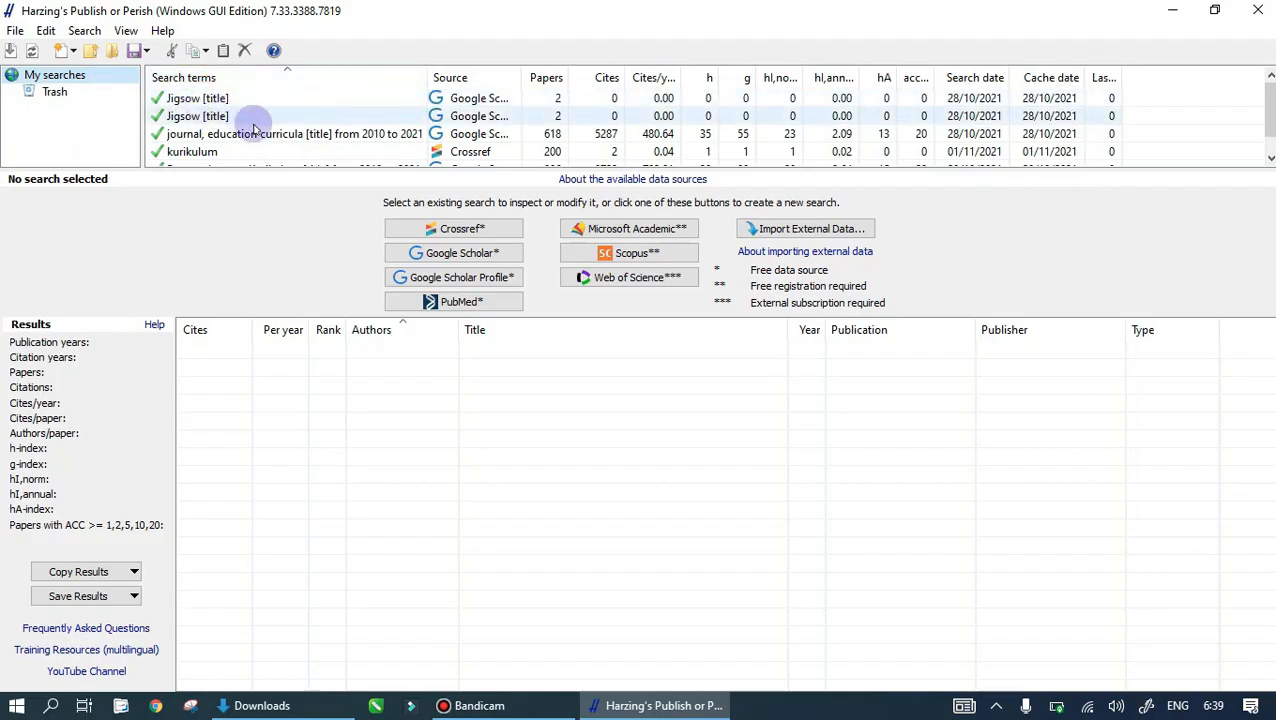
# - Review the saved Jigsow, education curricula, kurikulum and Pengembangan Kurikulum searches one after another
pyautogui.click(240, 99)
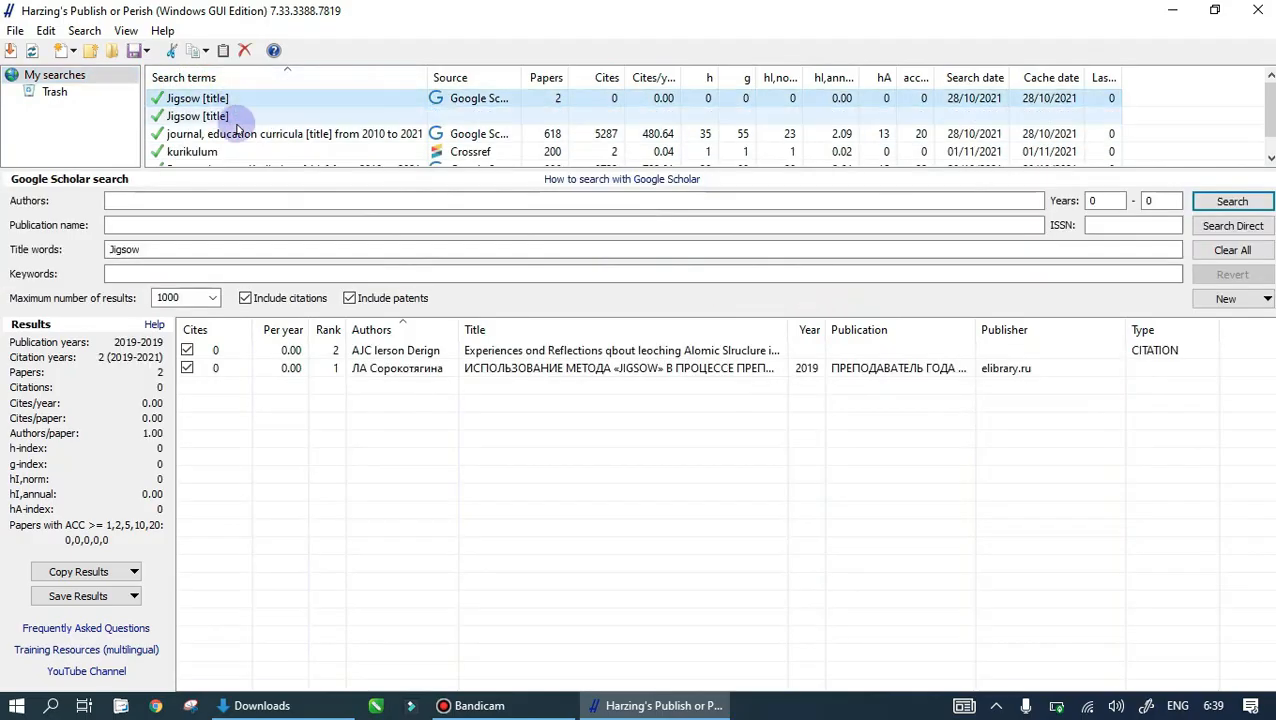
pyautogui.click(222, 115)
pyautogui.click(218, 134)
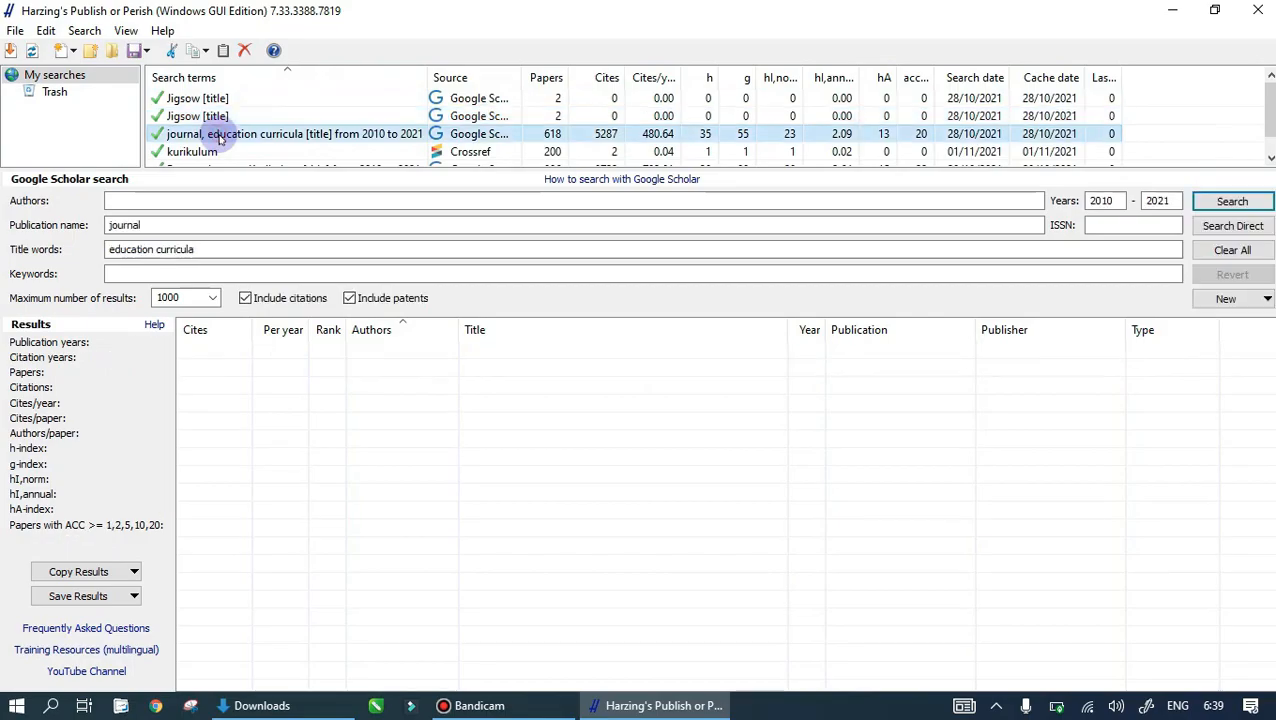
pyautogui.click(212, 136)
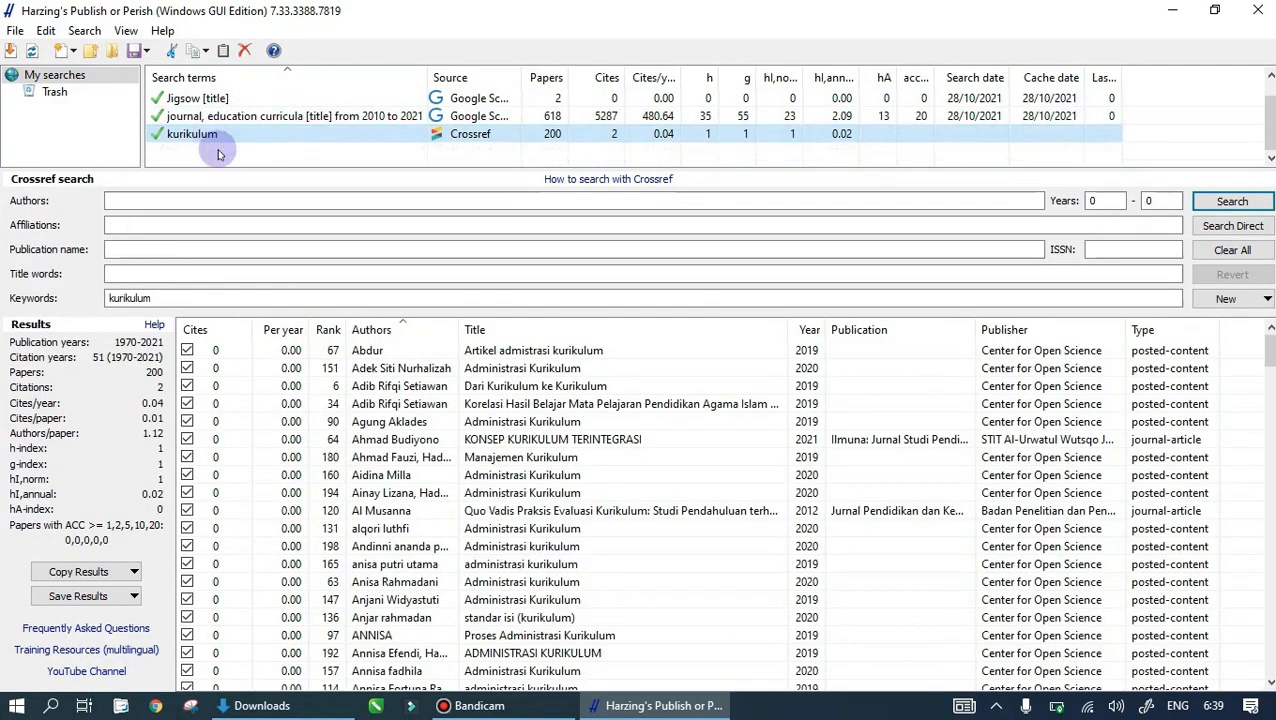
pyautogui.click(172, 150)
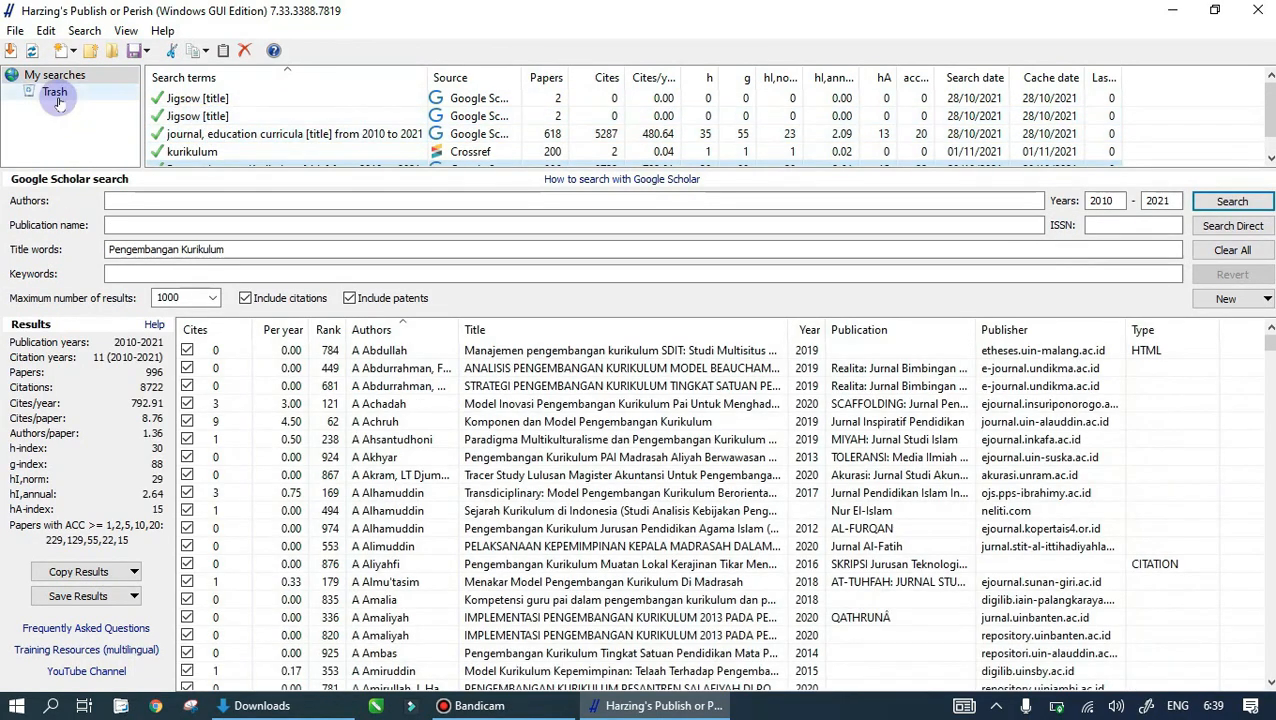
# - Look through the deleted searches in Trash and return to My searches
pyautogui.click(54, 91)
pyautogui.scroll(-2, 305, 134)
pyautogui.scroll(3, 305, 134)
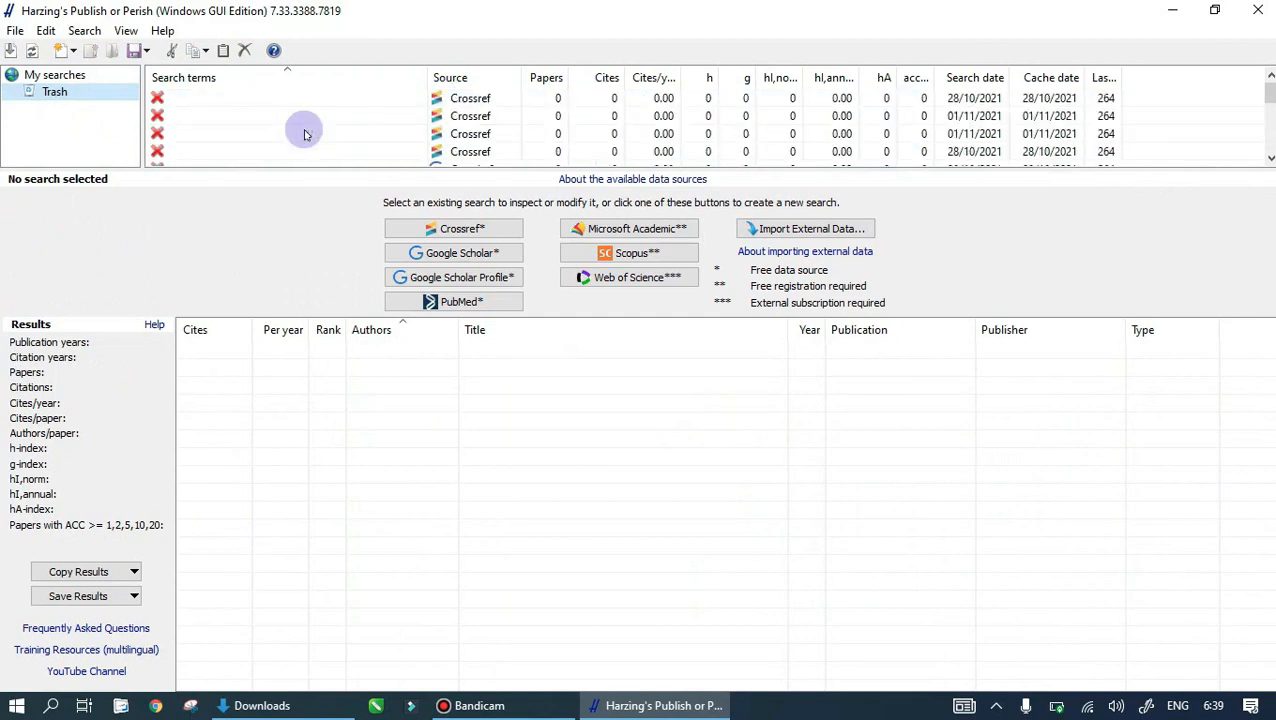
pyautogui.click(60, 77)
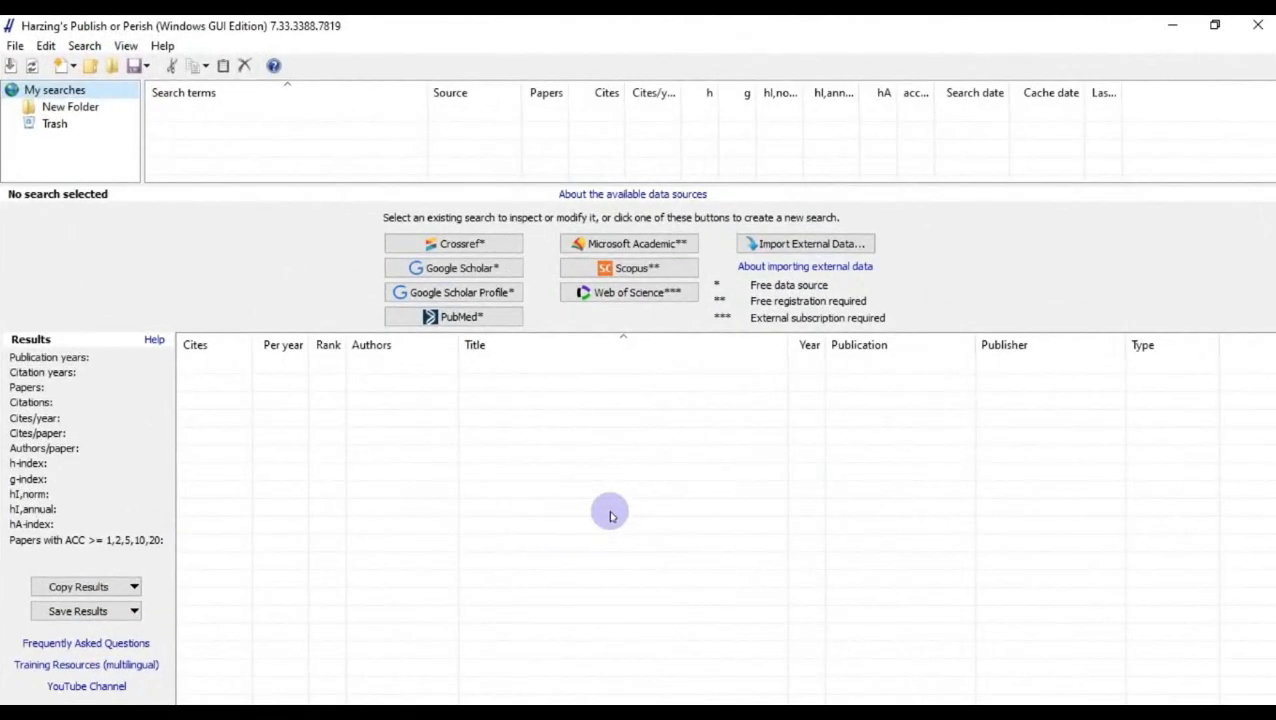
# - Open the Google Scholar search by author name saved in New Folder and examine its list of papers
pyautogui.click(86, 108)
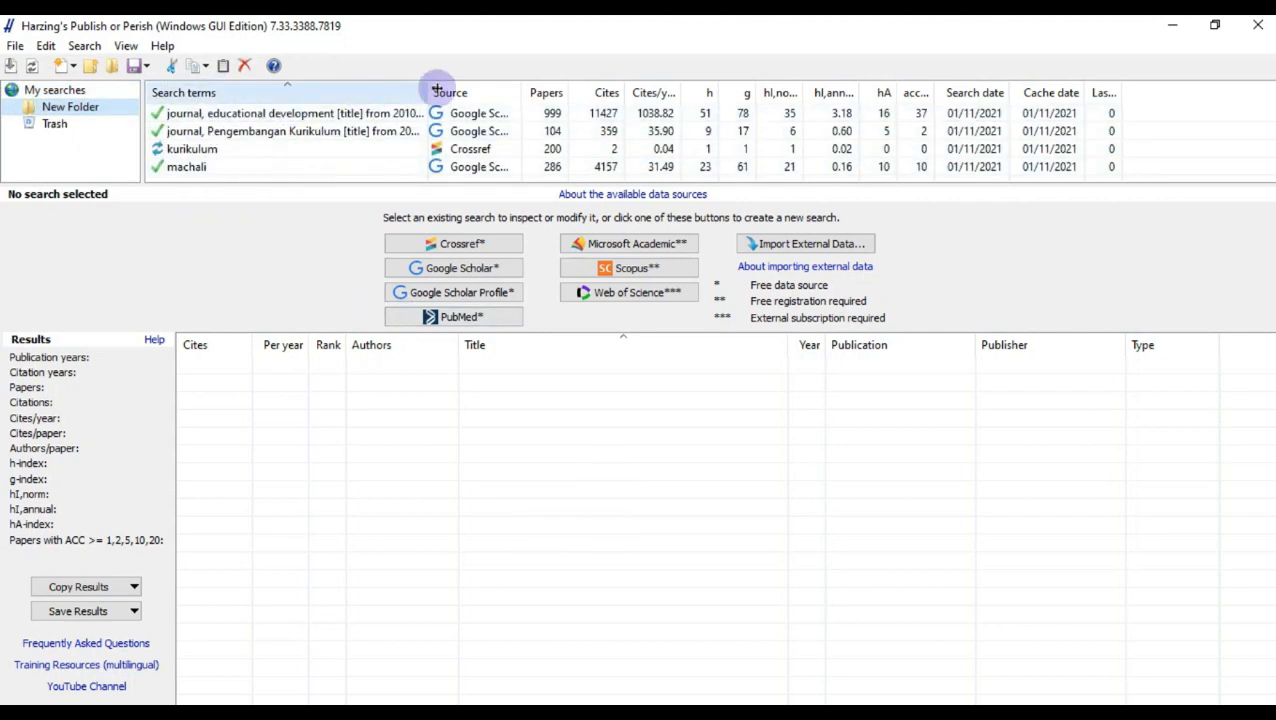
pyautogui.click(270, 167)
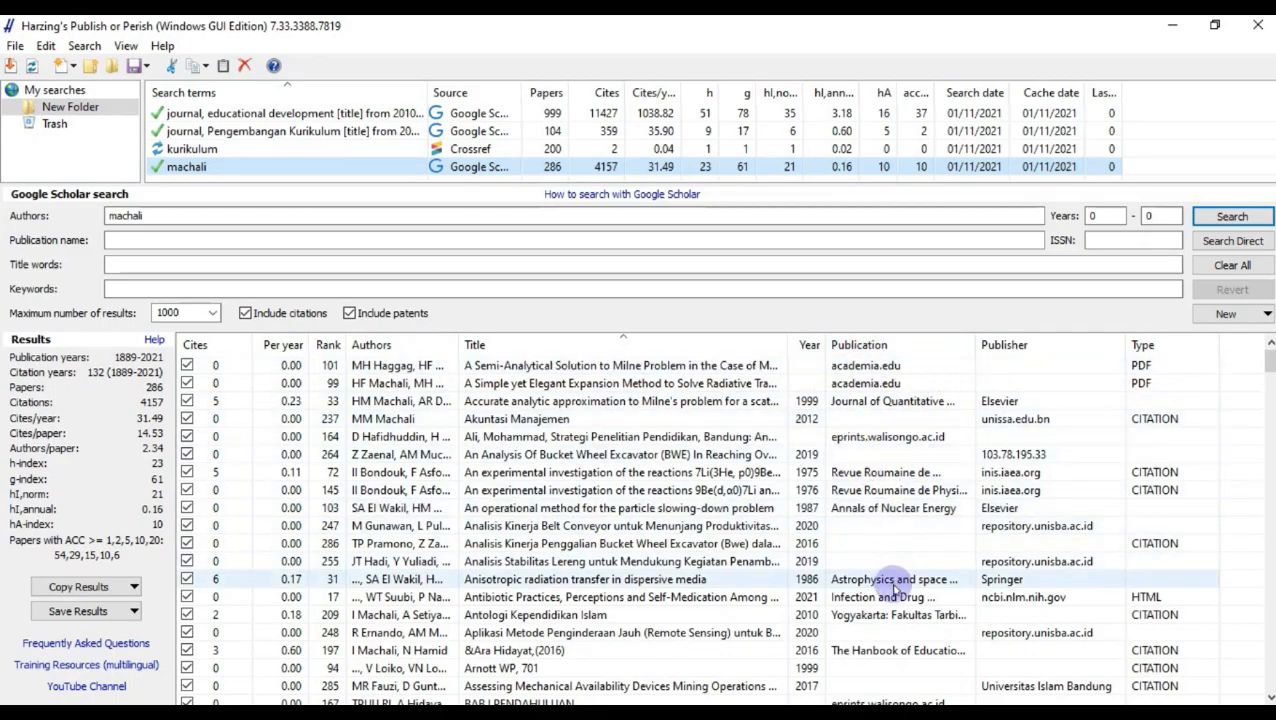
pyautogui.scroll(-10, 876, 543)
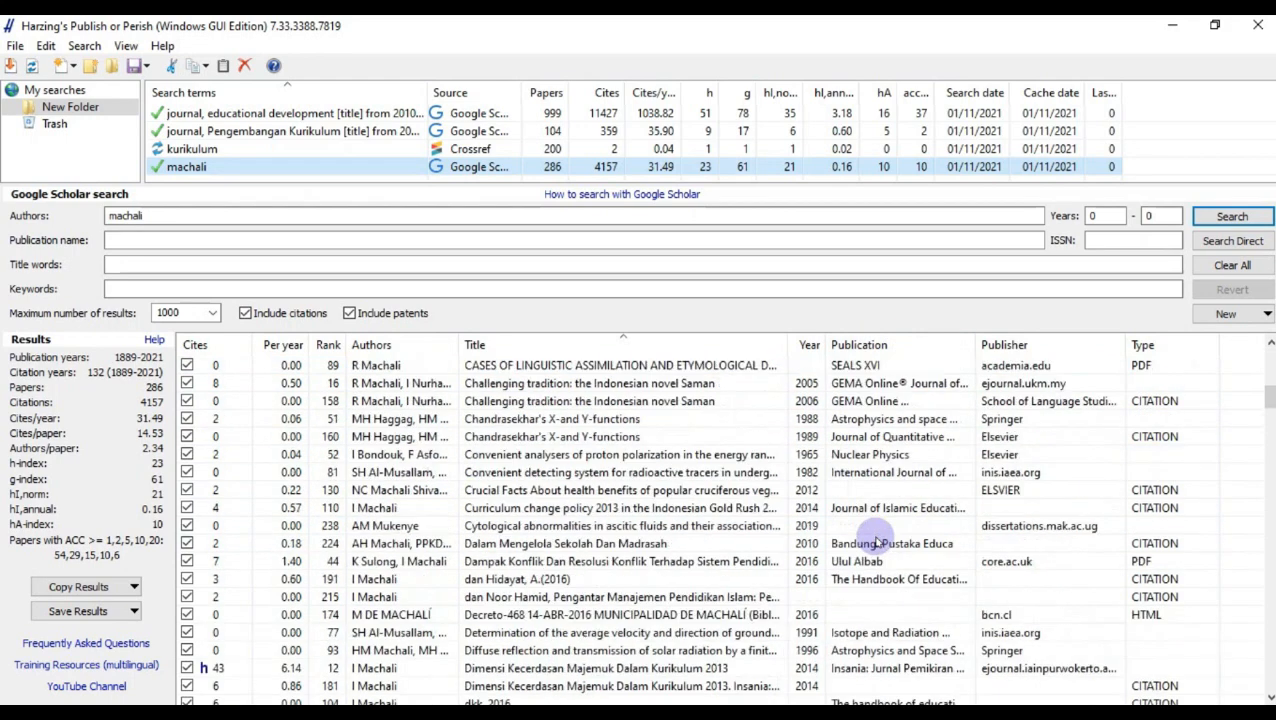
pyautogui.scroll(10, 876, 543)
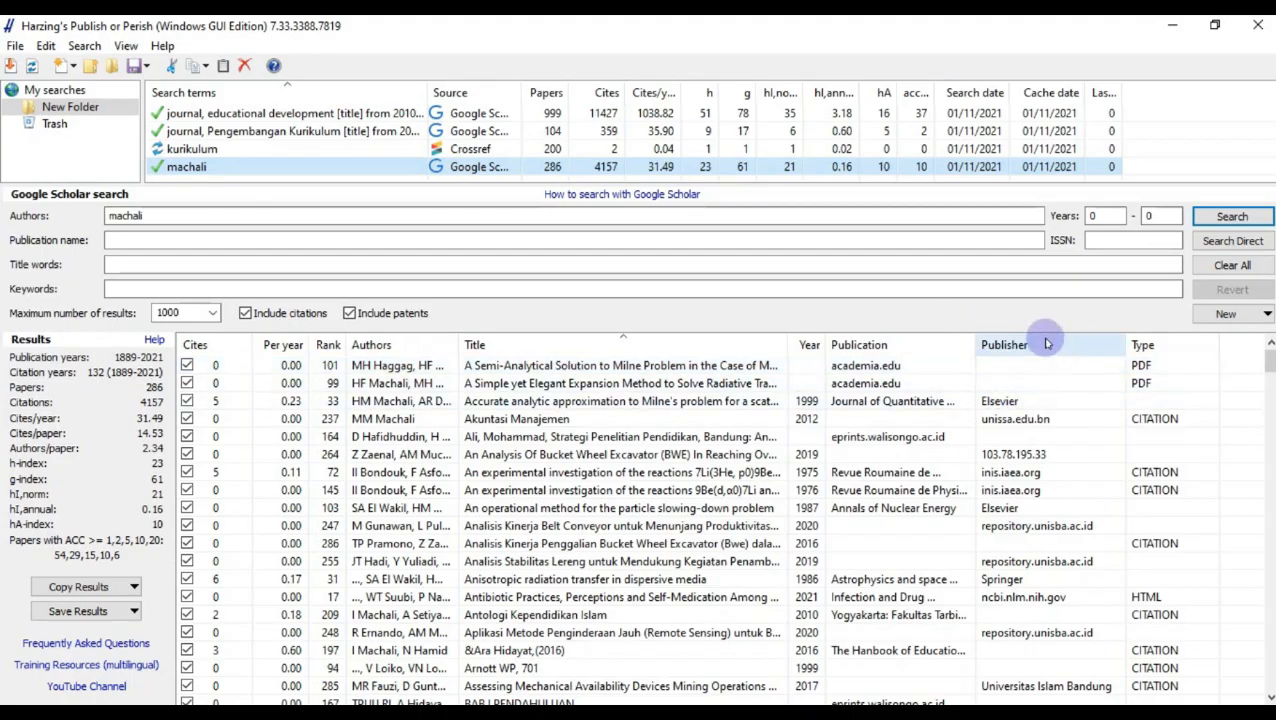
pyautogui.scroll(-3, 1027, 527)
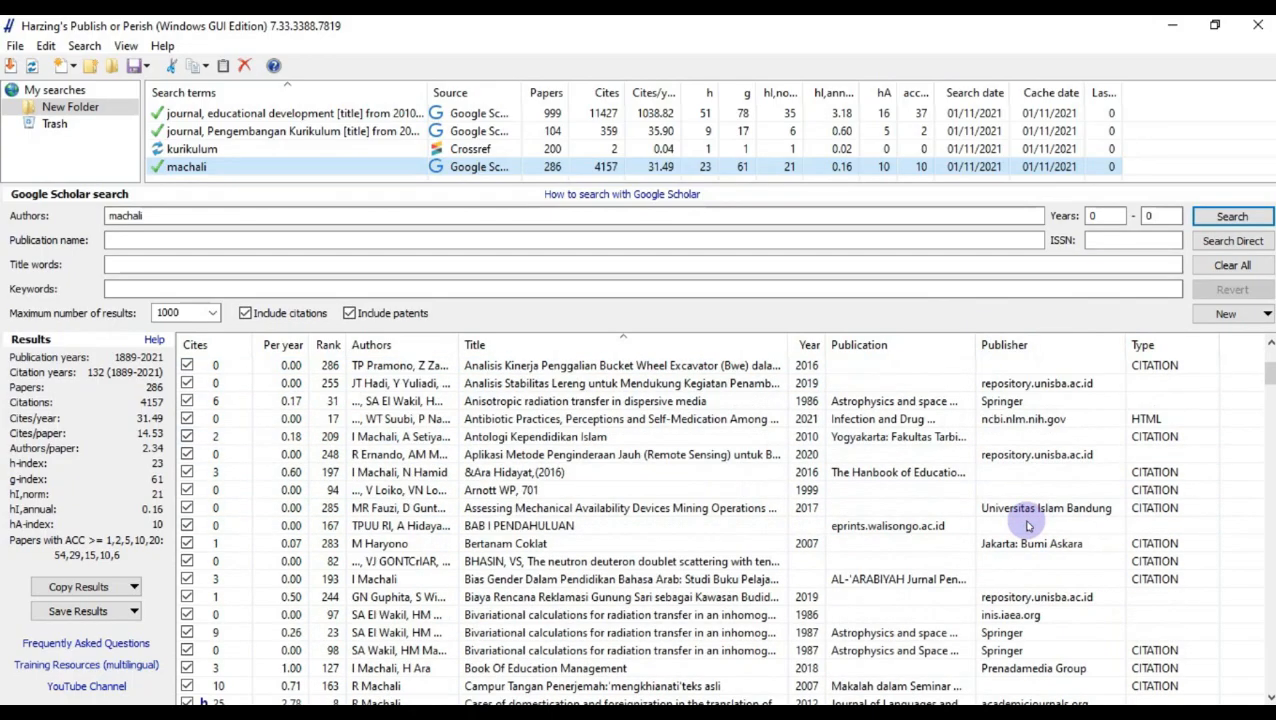
pyautogui.scroll(3, 1027, 527)
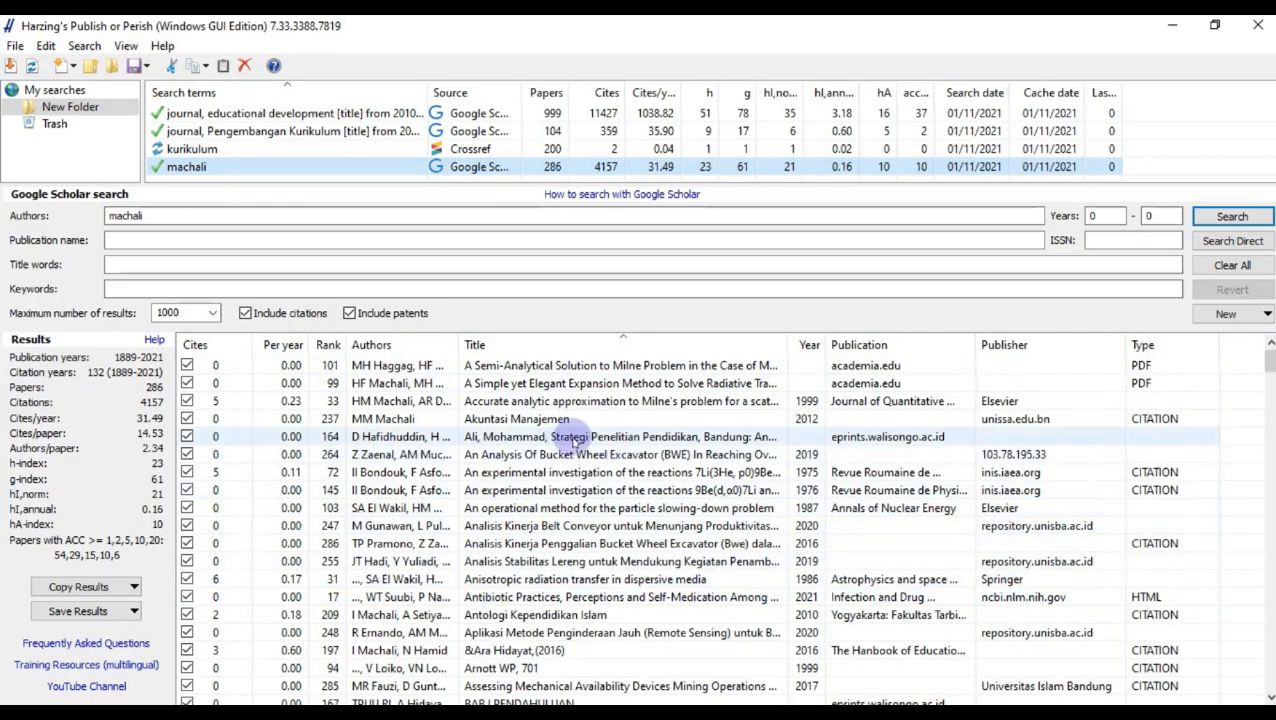
# - Find the paper "Peace education dan deradikalisasi agama" in the results and open its journal page in Chrome
pyautogui.scroll(-5, 573, 442)
pyautogui.scroll(-20, 573, 442)
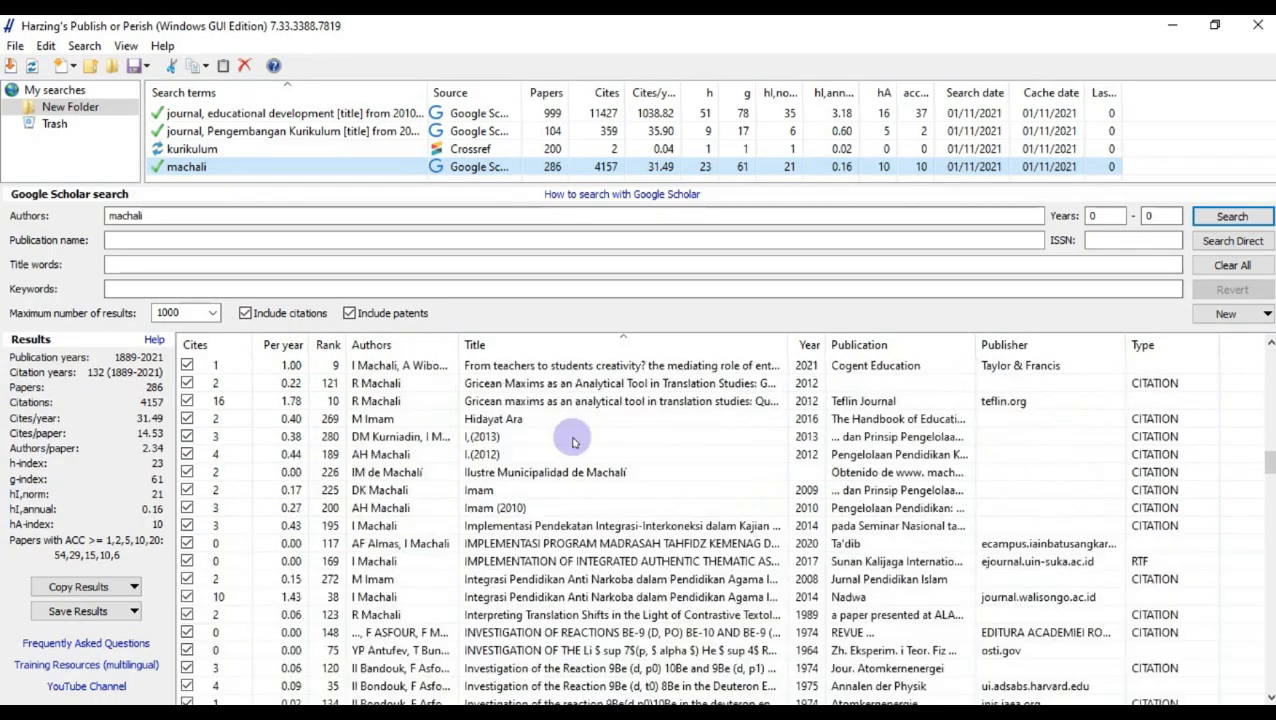
pyautogui.scroll(-7, 573, 442)
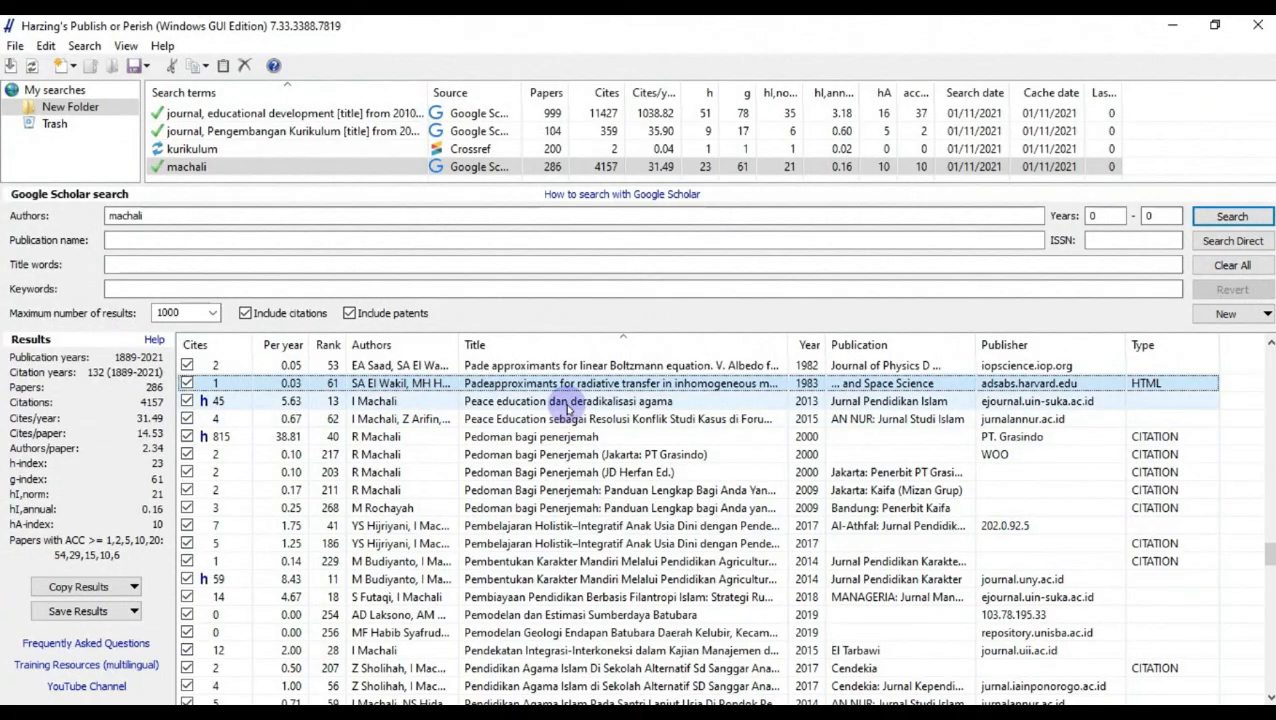
pyautogui.click(567, 402)
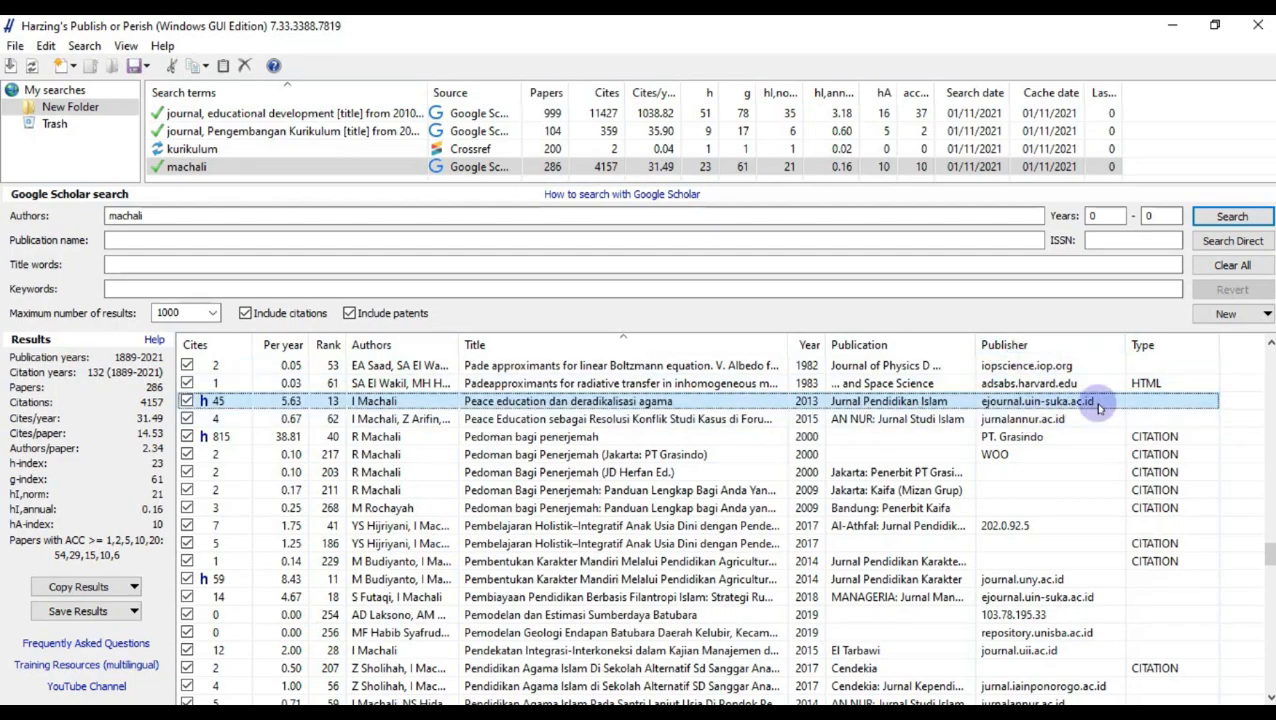
pyautogui.doubleClick(652, 401)
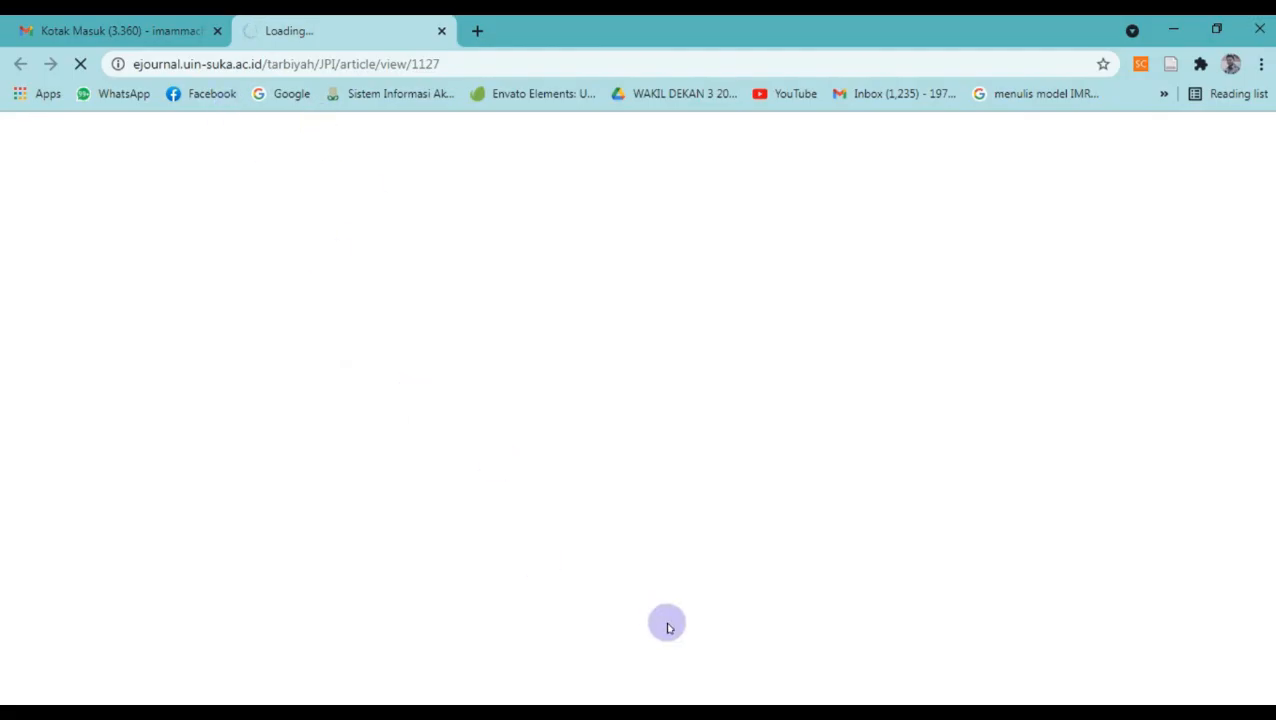
pyautogui.hotkey('alt', 'Tab')
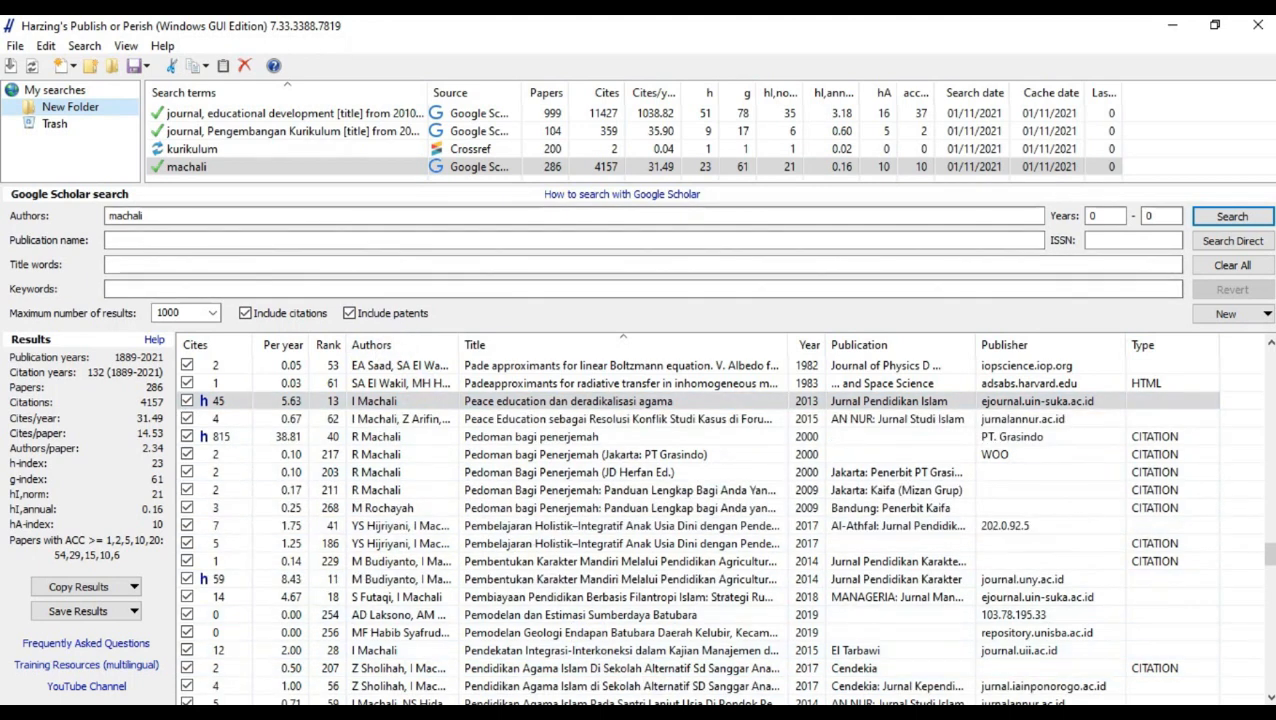
pyautogui.moveTo(620, 714)
pyautogui.click(600, 630)
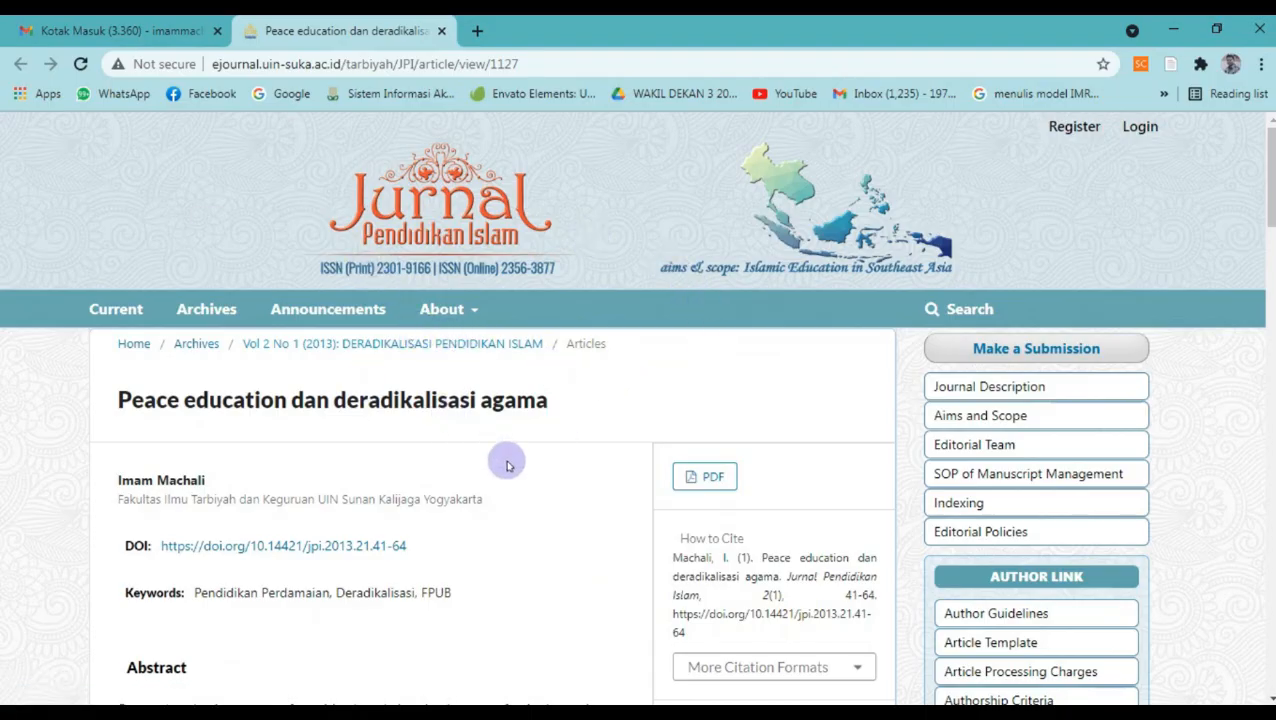
# - Examine the article page, including its title, DOI, keywords, abstract, download statistics and references
pyautogui.scroll(-3, 490, 456)
pyautogui.scroll(3, 400, 410)
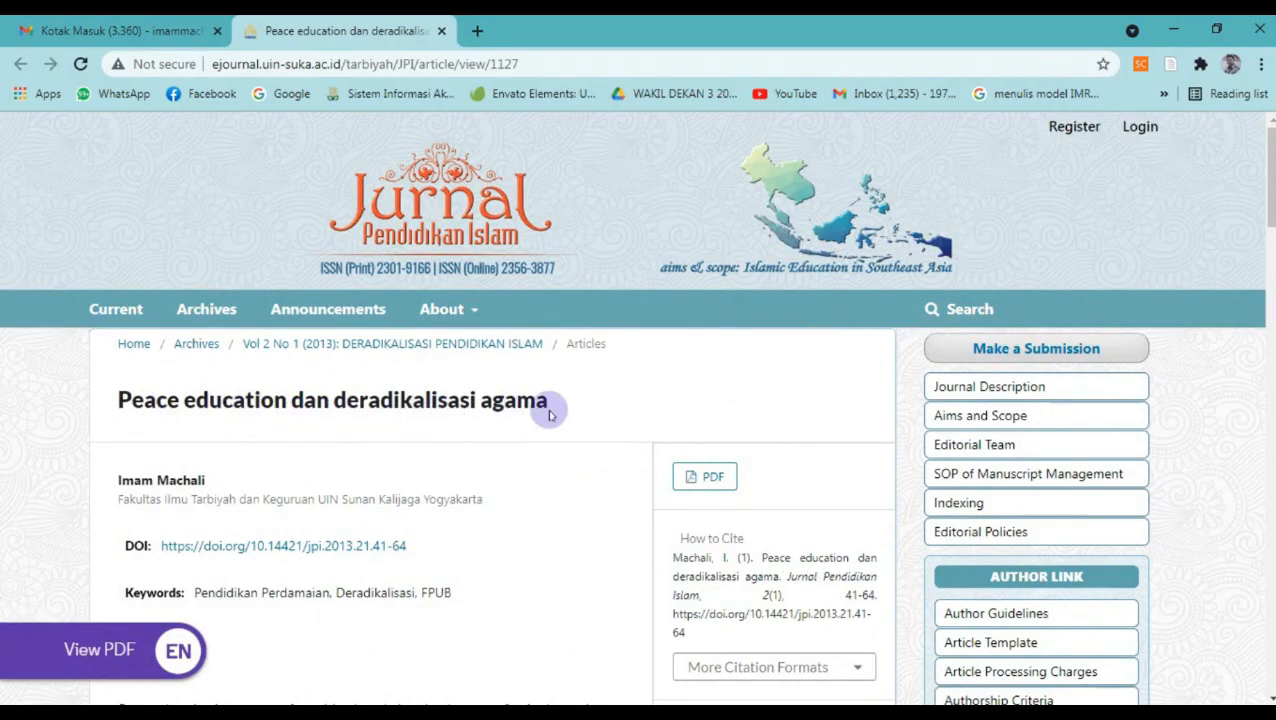
pyautogui.scroll(-10, 584, 416)
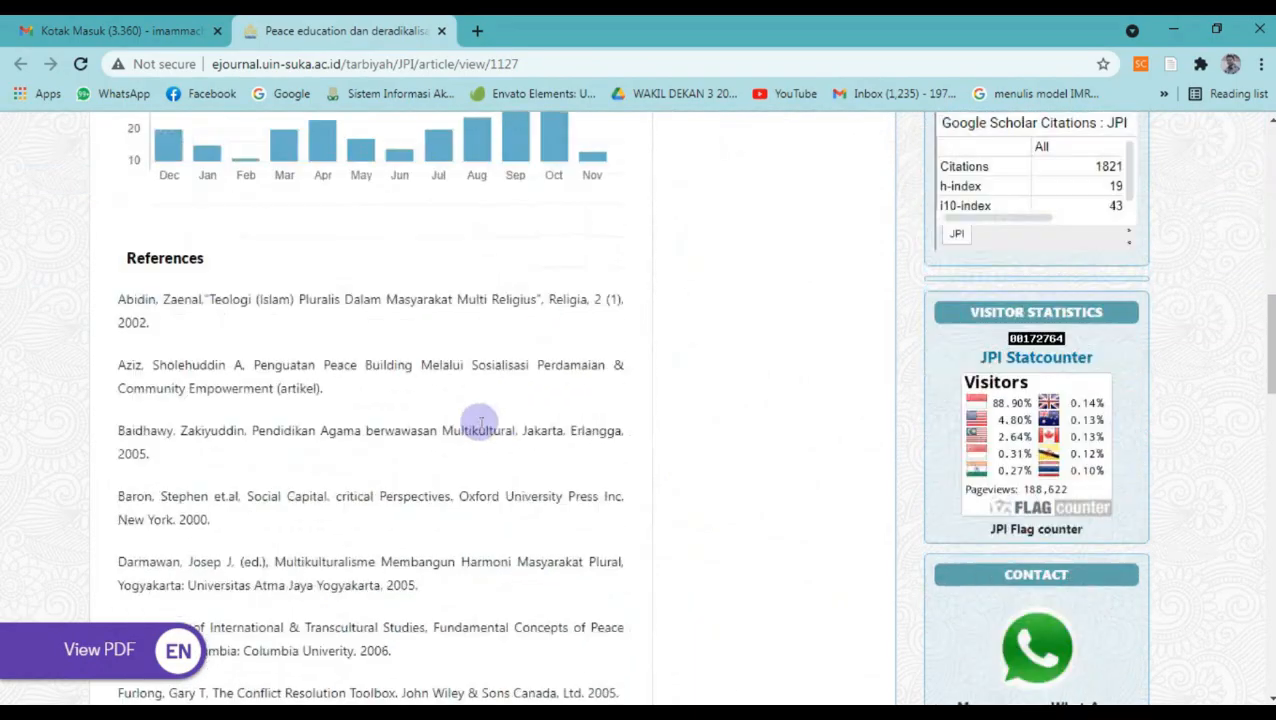
pyautogui.scroll(10, 447, 430)
pyautogui.scroll(-5, 450, 432)
pyautogui.scroll(5, 421, 427)
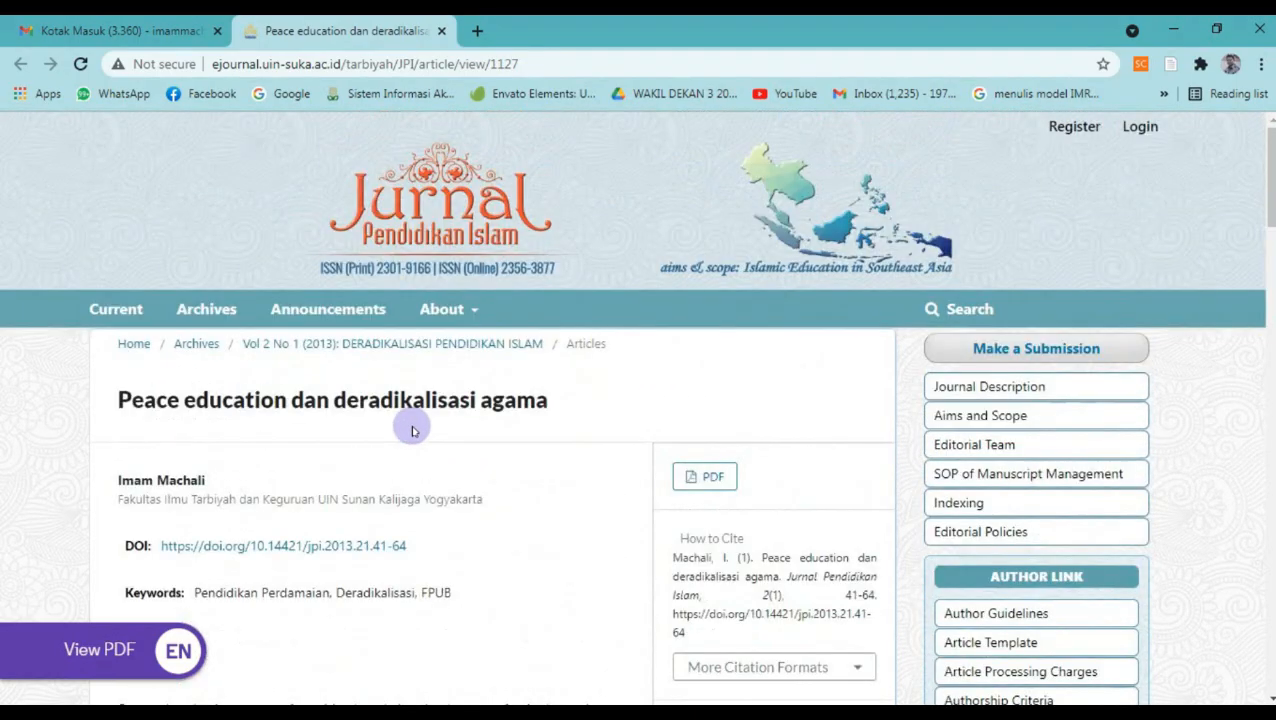
pyautogui.scroll(-5, 276, 427)
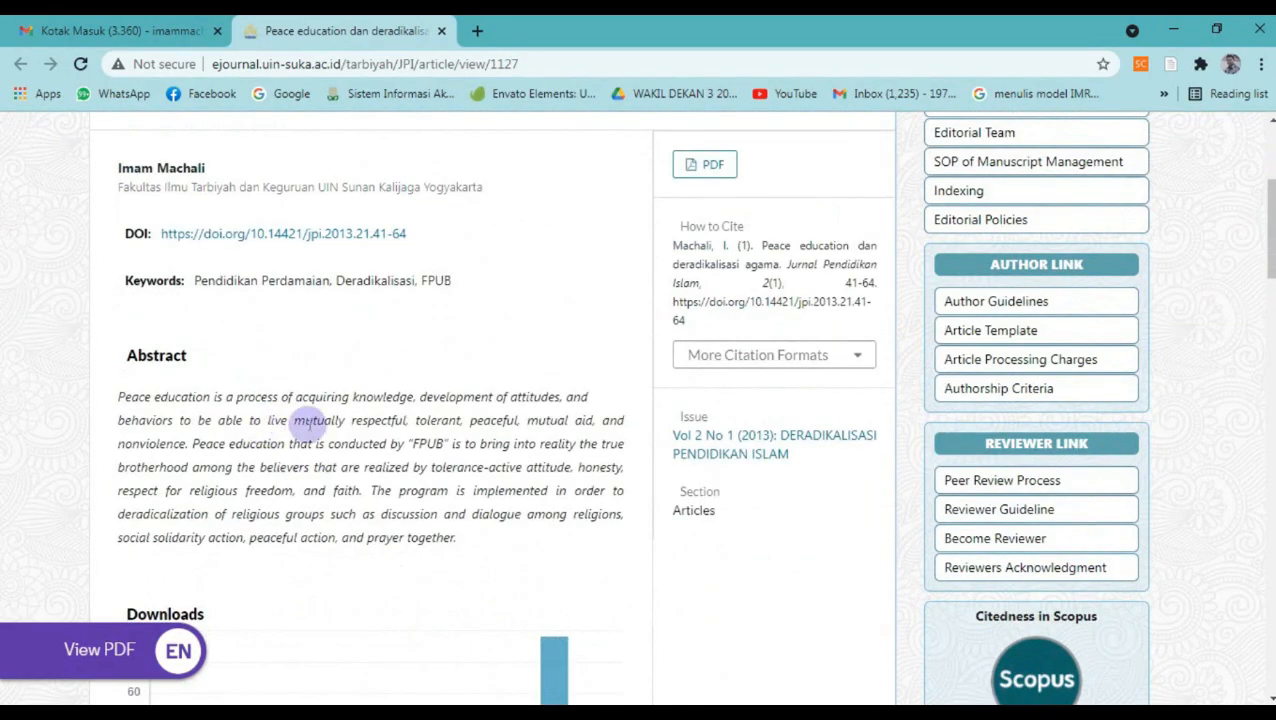
pyautogui.scroll(5, 330, 430)
pyautogui.scroll(-2, 327, 398)
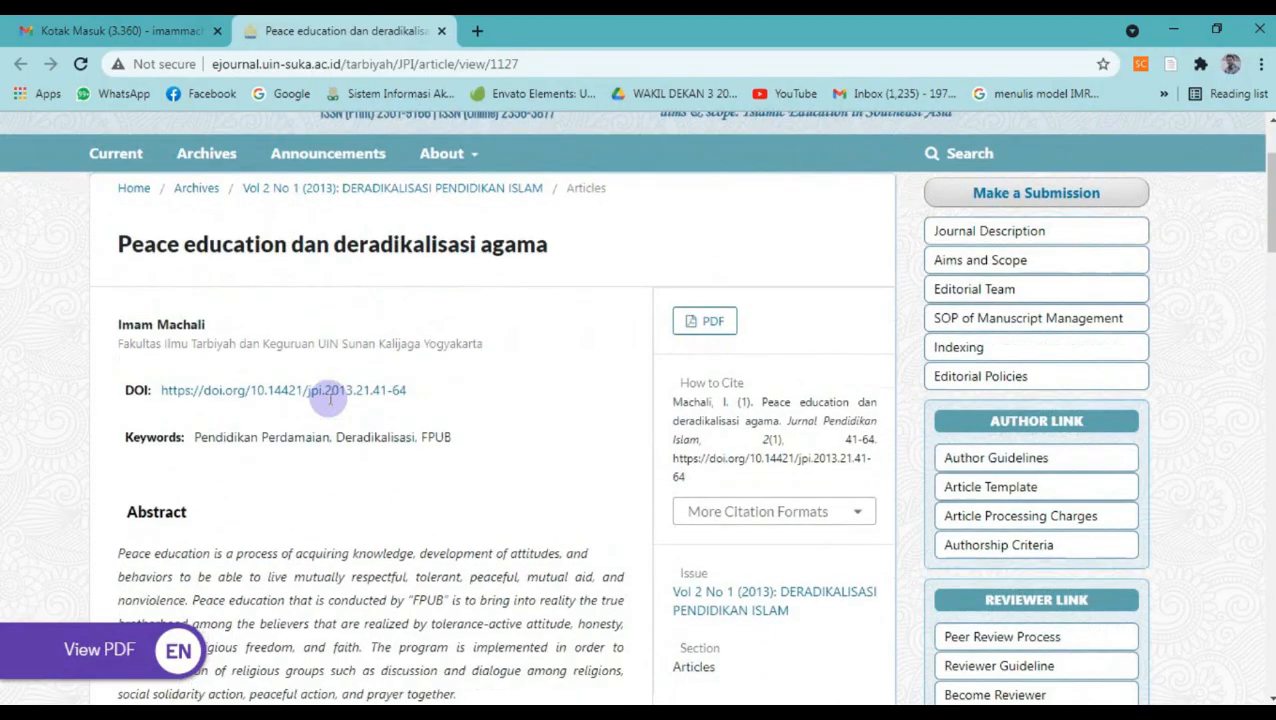
# - View the first page of the article's PDF in the journal's viewer and return to the article page
pyautogui.click(706, 322)
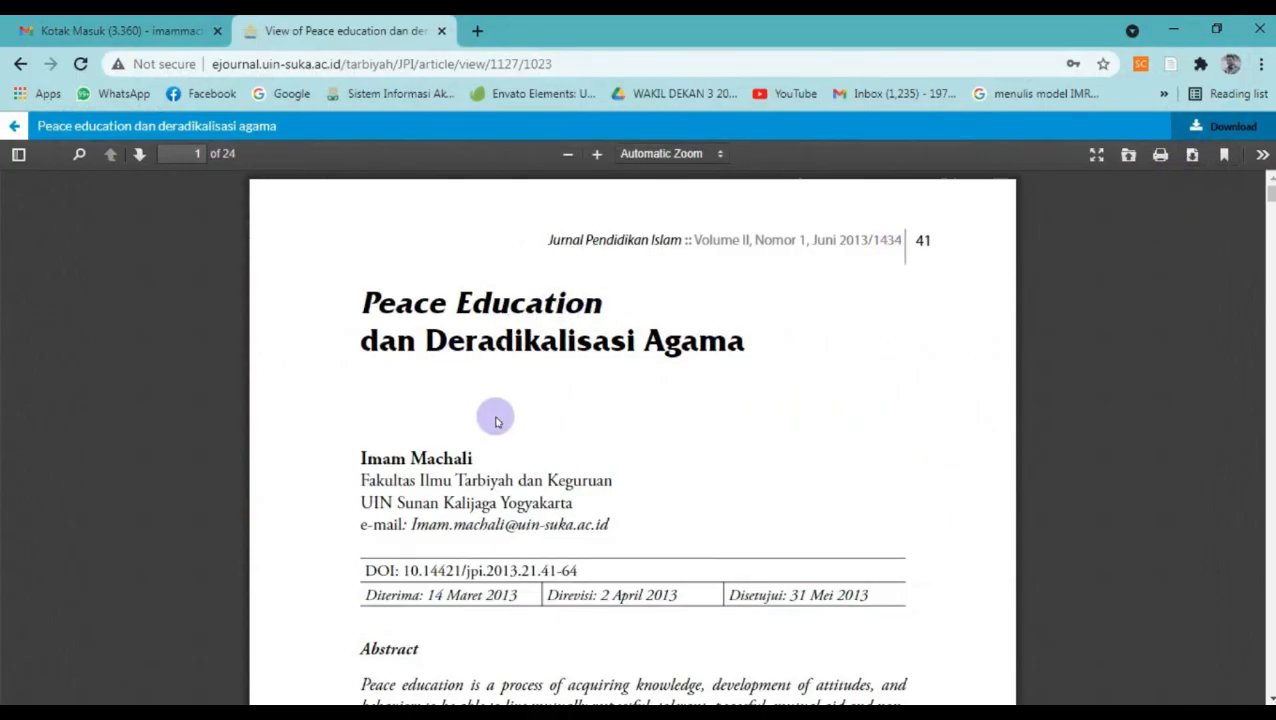
pyautogui.scroll(-3, 661, 395)
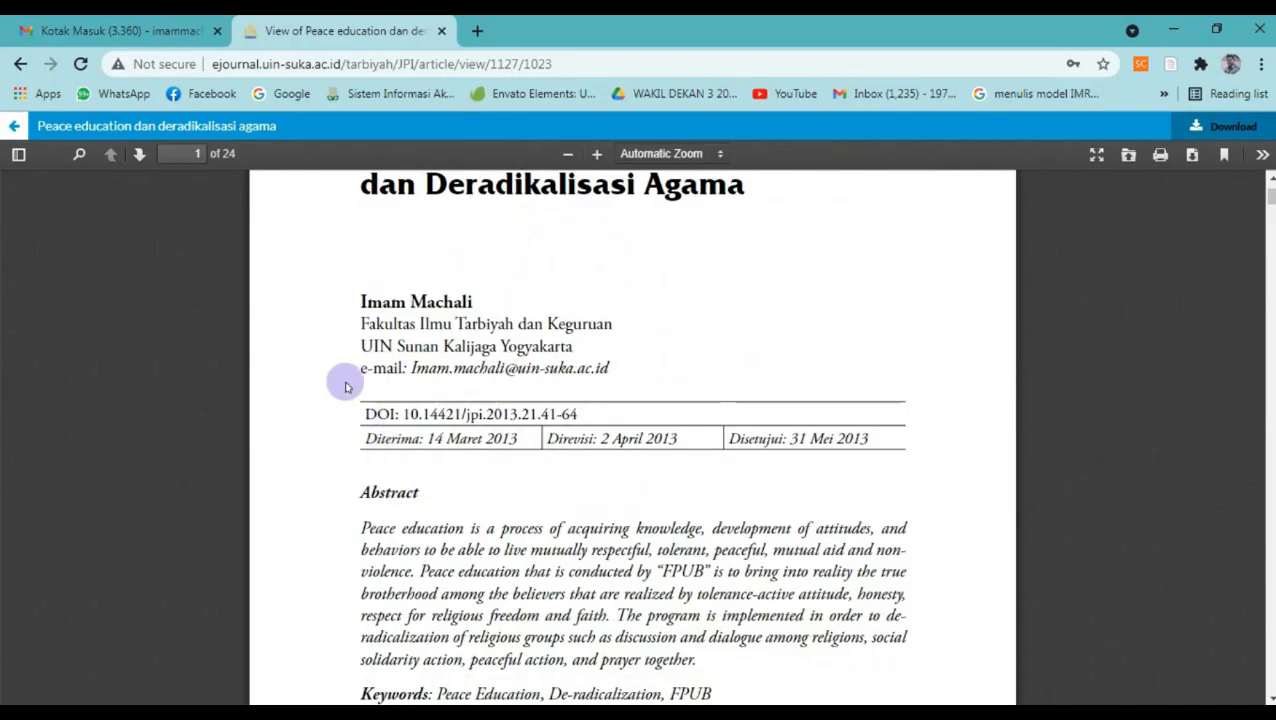
pyautogui.scroll(3, 594, 488)
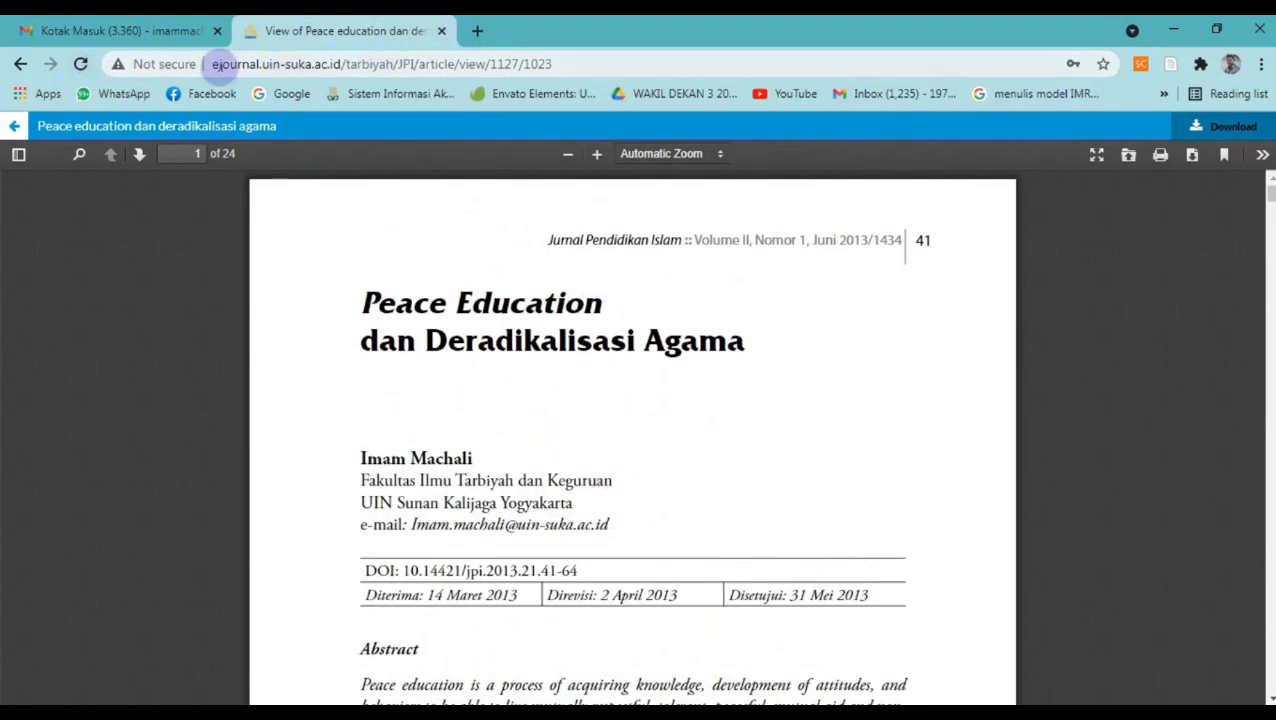
pyautogui.click(22, 63)
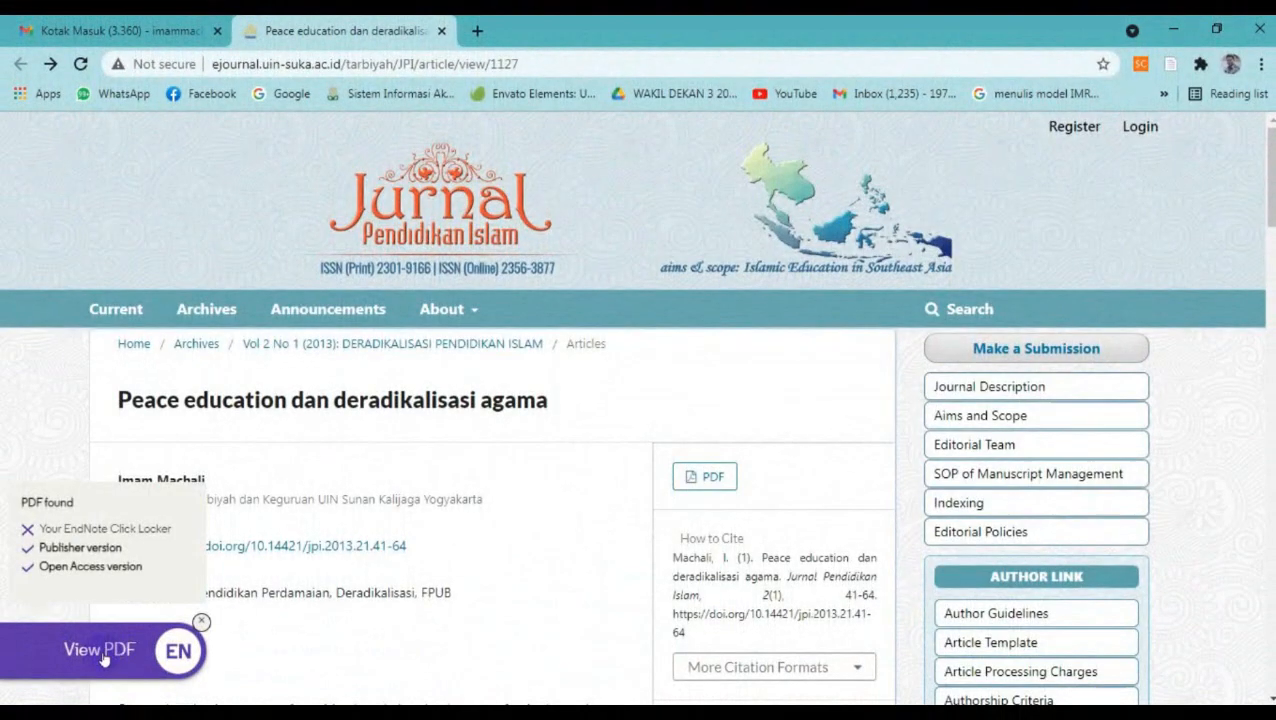
# - Open the article's PDF in the EndNote Click viewer and save it to the Locker
pyautogui.click(94, 647)
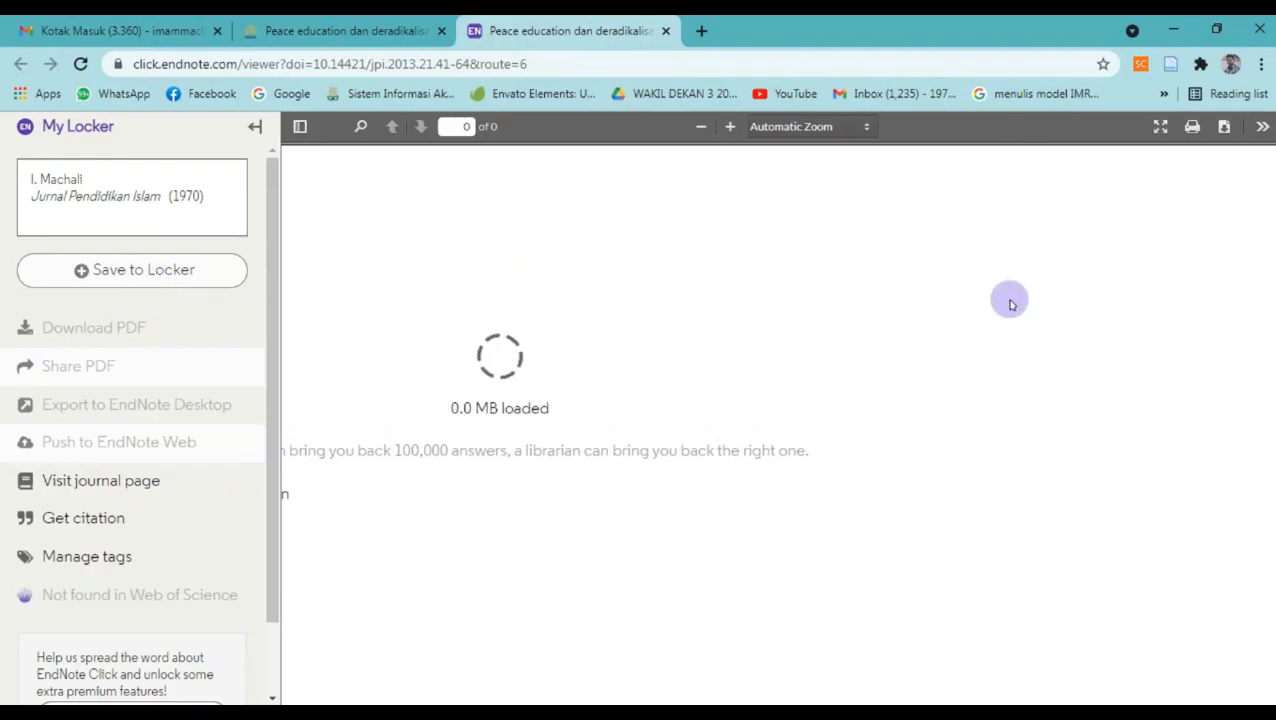
pyautogui.click(136, 268)
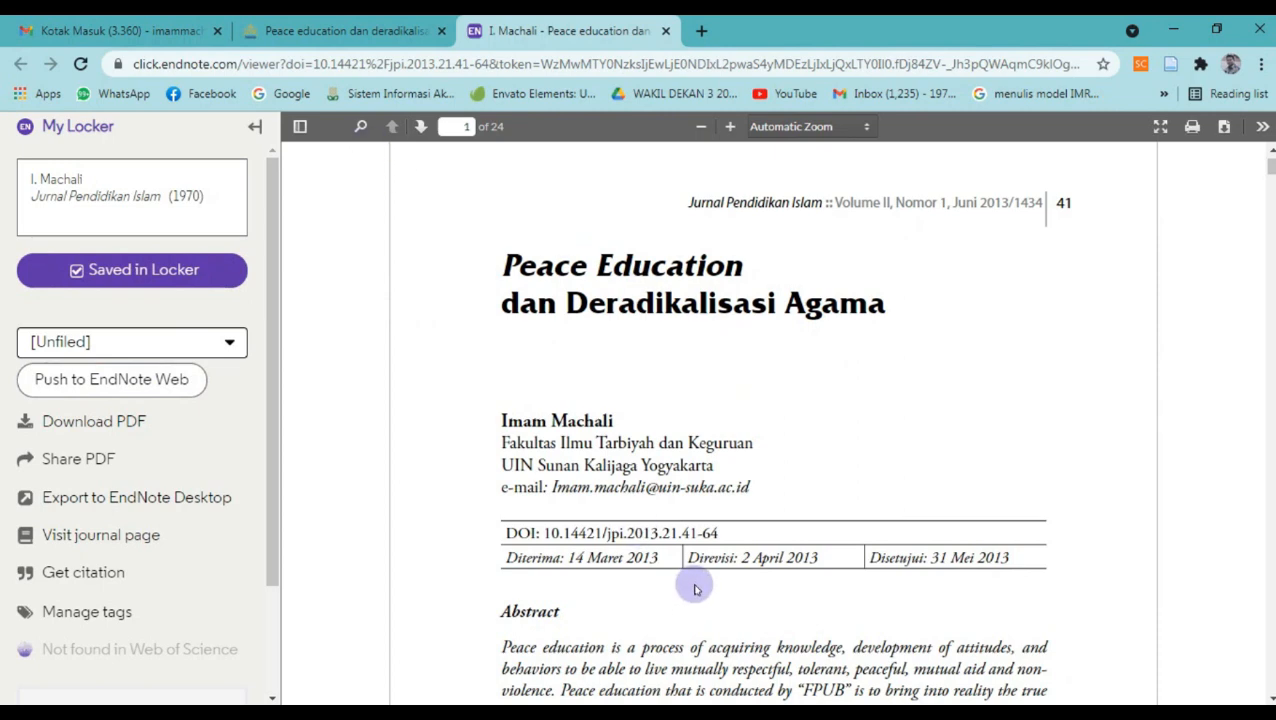
# - Switch to Publish or Perish and open the journal page of "From teachers to students creativity? the mediating role of entrepreneurial education"
pyautogui.hotkey('alt', 'Tab')
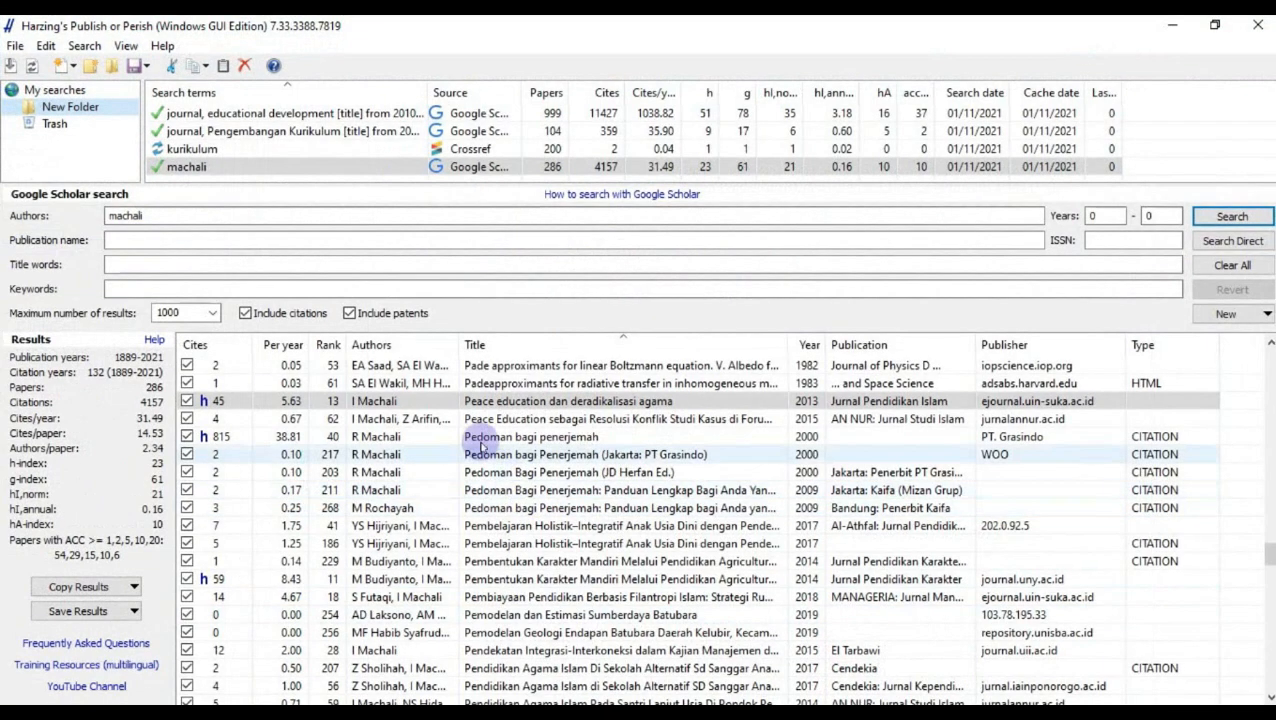
pyautogui.scroll(-3, 500, 515)
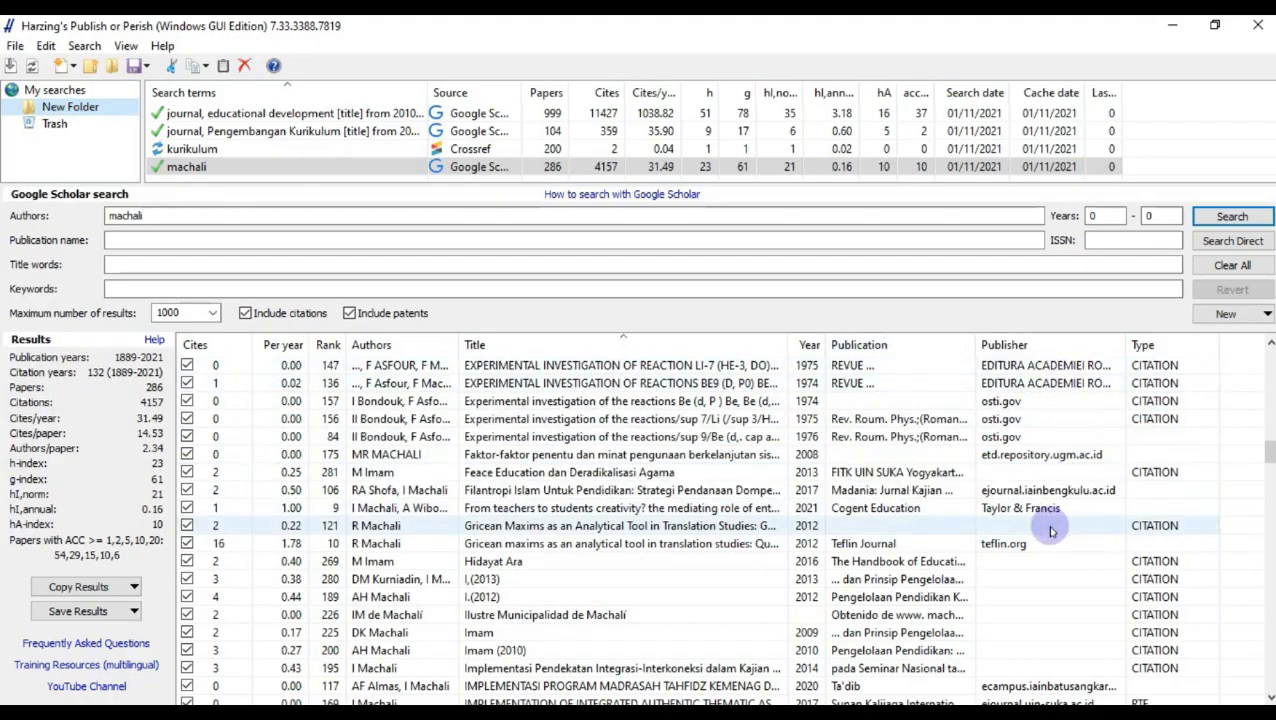
pyautogui.doubleClick(583, 510)
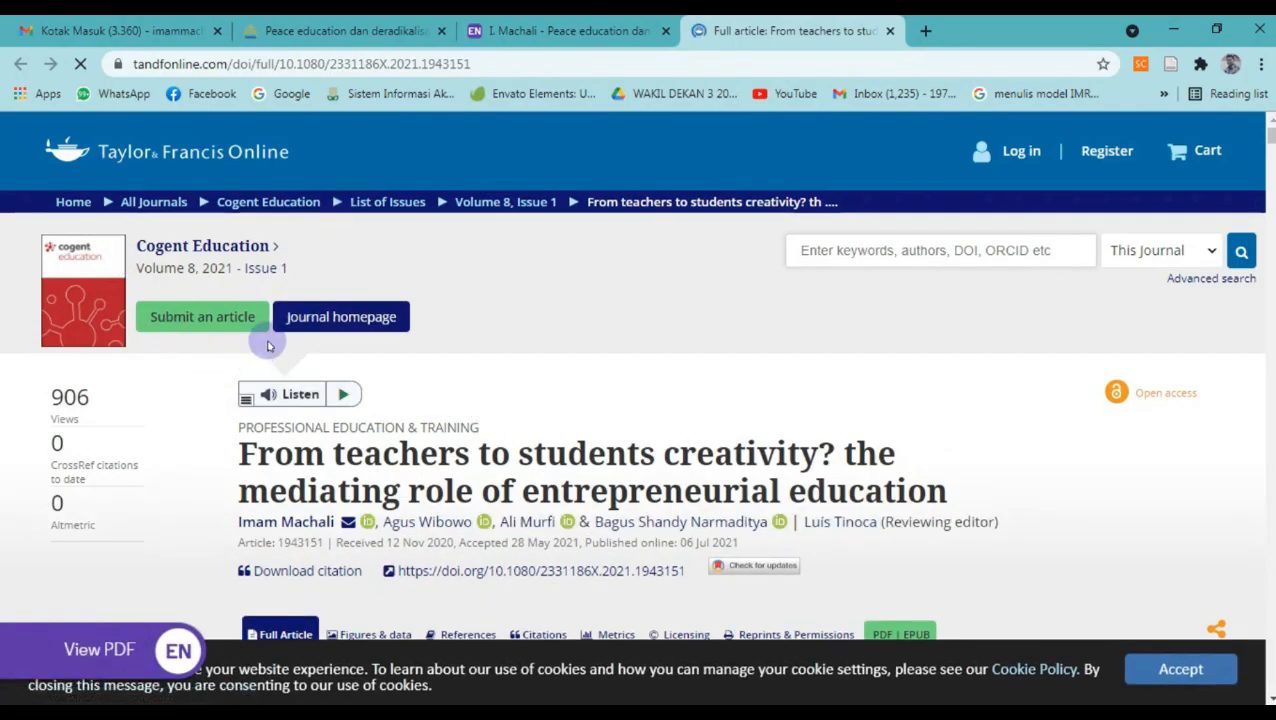
# - Review the article's abstract and keywords on its Taylor & Francis page and open its PDF in the EndNote Click viewer
pyautogui.scroll(-2, 230, 340)
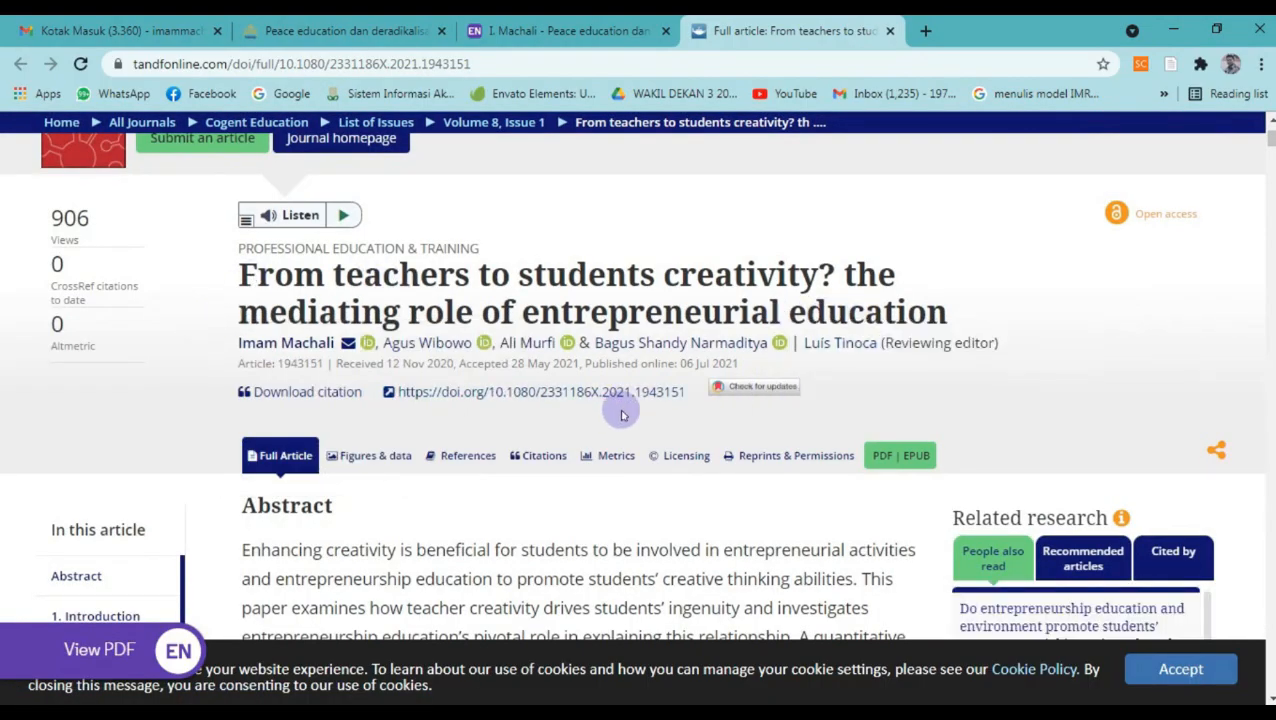
pyautogui.scroll(-2, 598, 420)
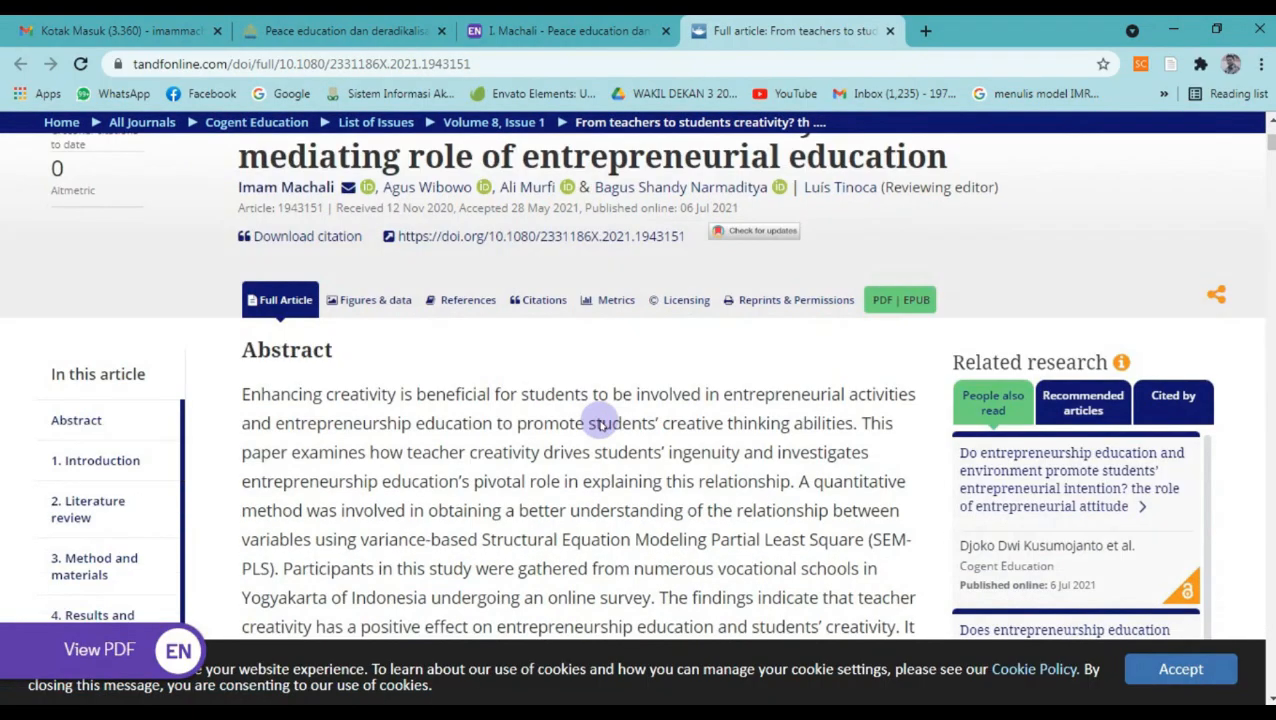
pyautogui.scroll(-5, 590, 382)
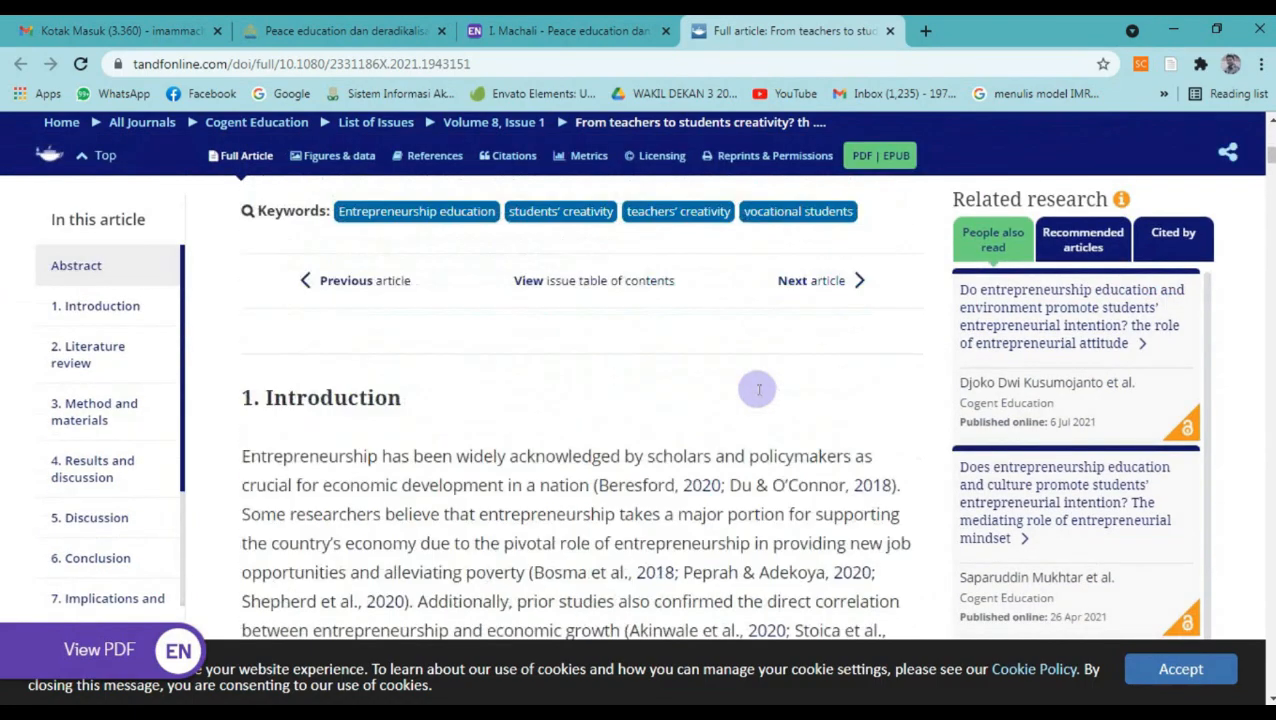
pyautogui.scroll(4, 590, 413)
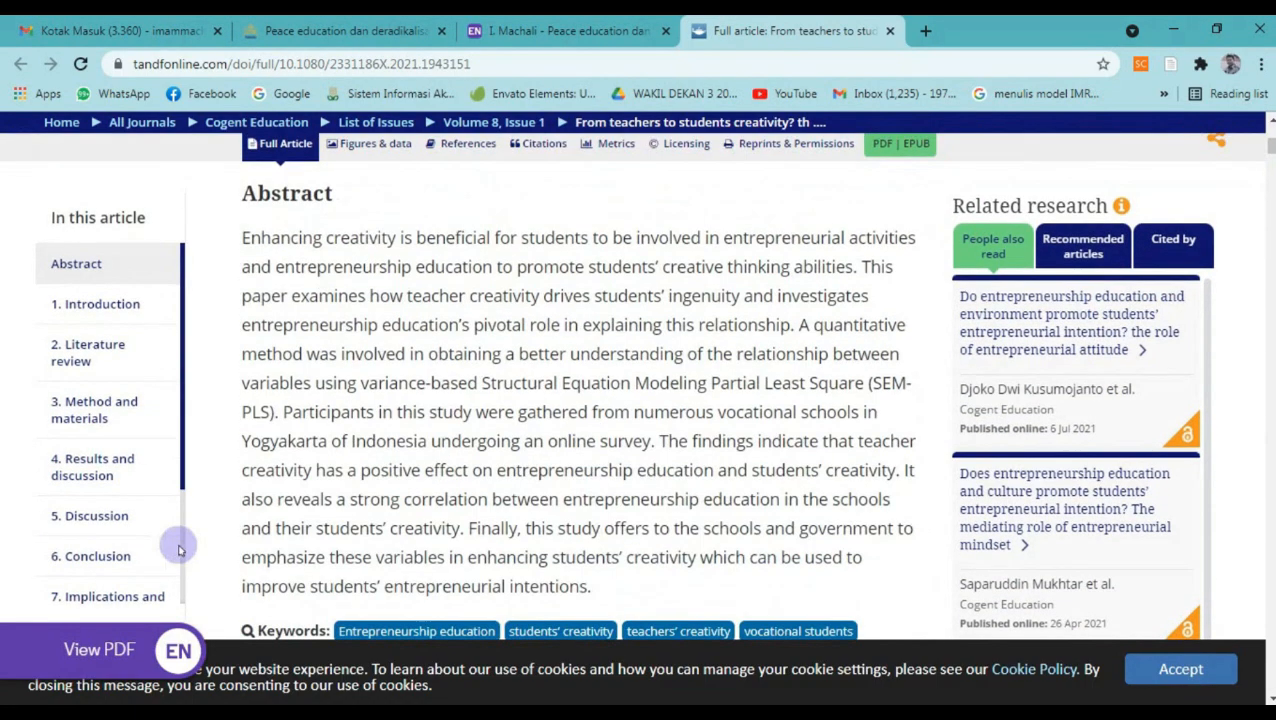
pyautogui.click(88, 650)
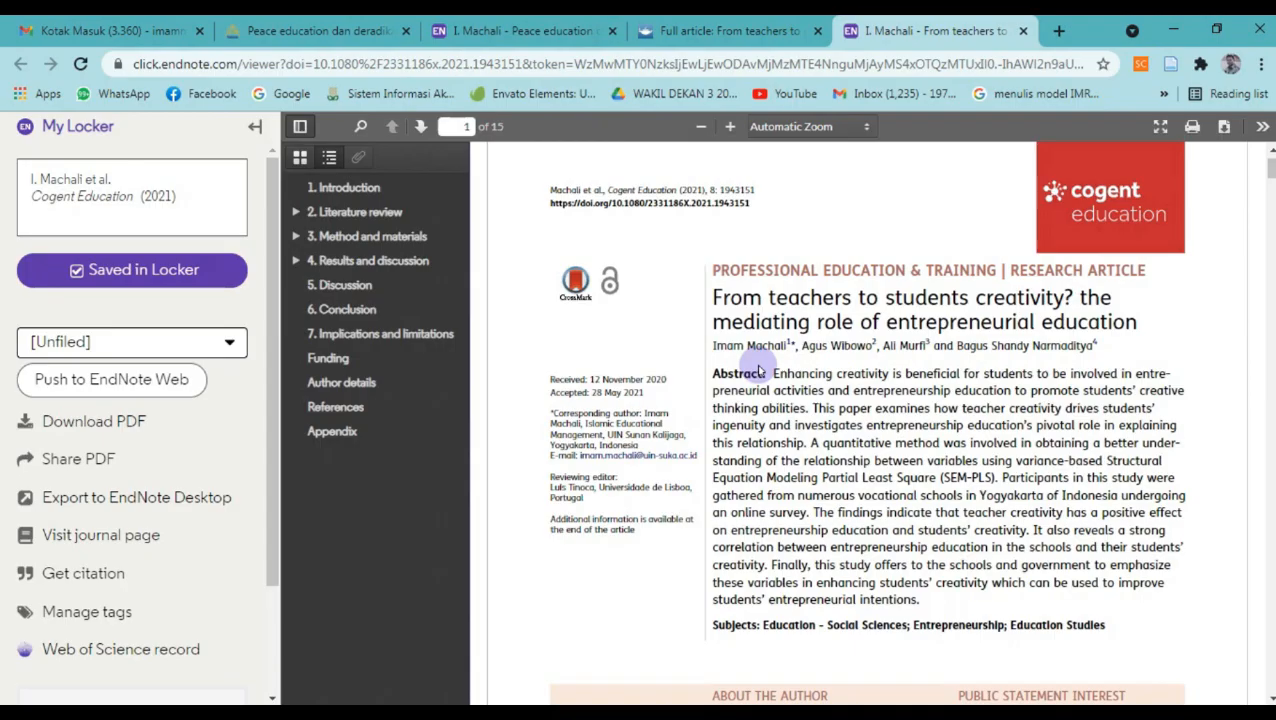
# - Skim the article's PDF from the abstract through the introduction to the structural model section and return to the first page
pyautogui.scroll(-10, 724, 402)
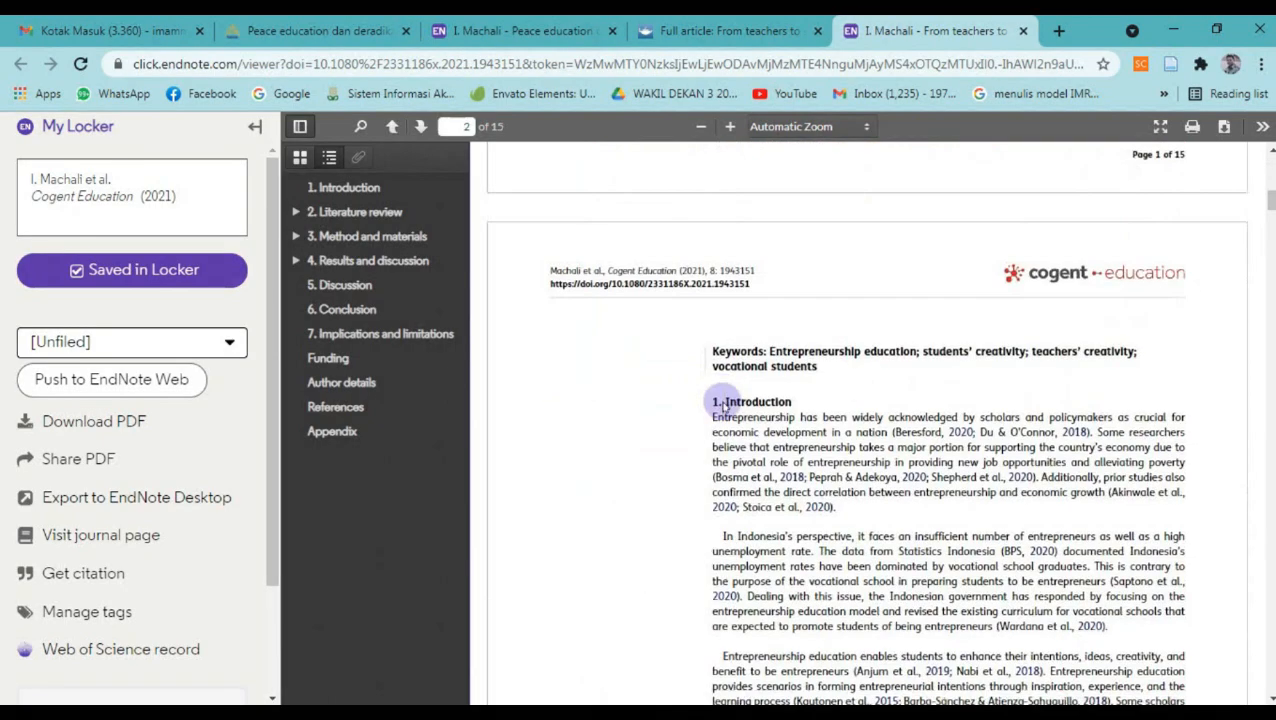
pyautogui.scroll(8, 724, 402)
pyautogui.scroll(3, 934, 346)
pyautogui.scroll(-20, 975, 370)
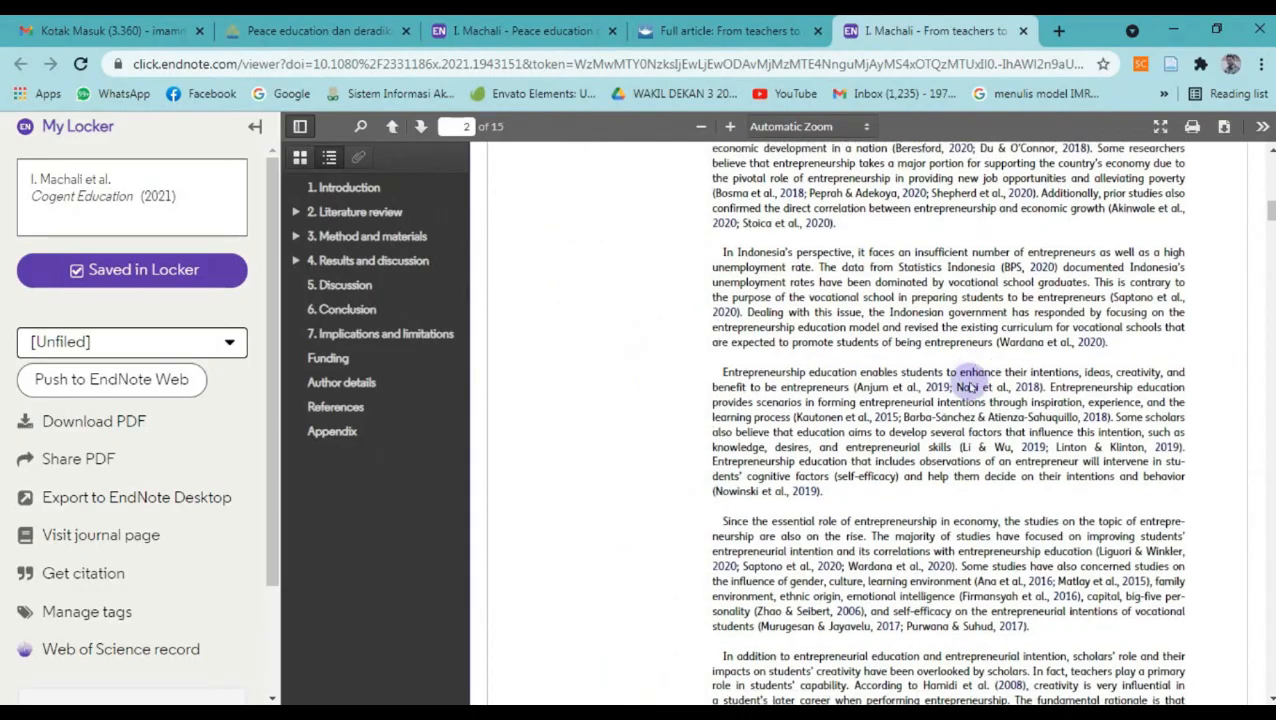
pyautogui.scroll(-15, 800, 437)
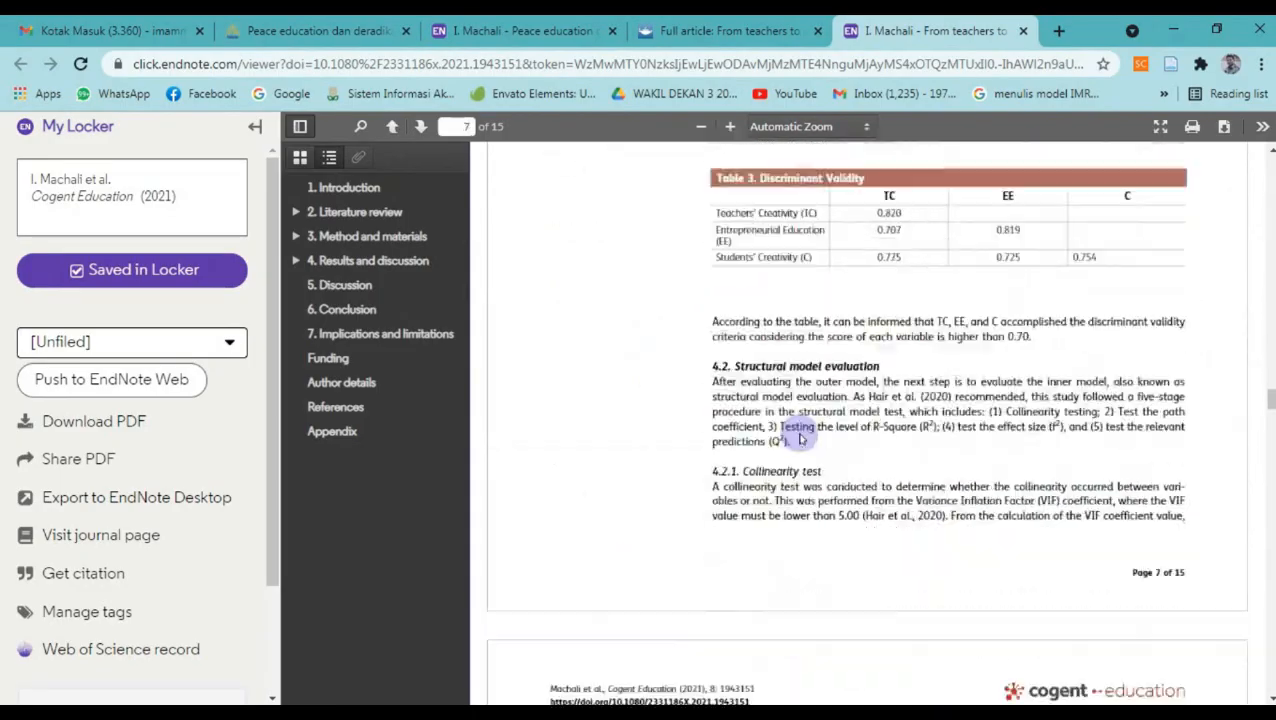
pyautogui.scroll(3, 800, 440)
pyautogui.scroll(20, 800, 437)
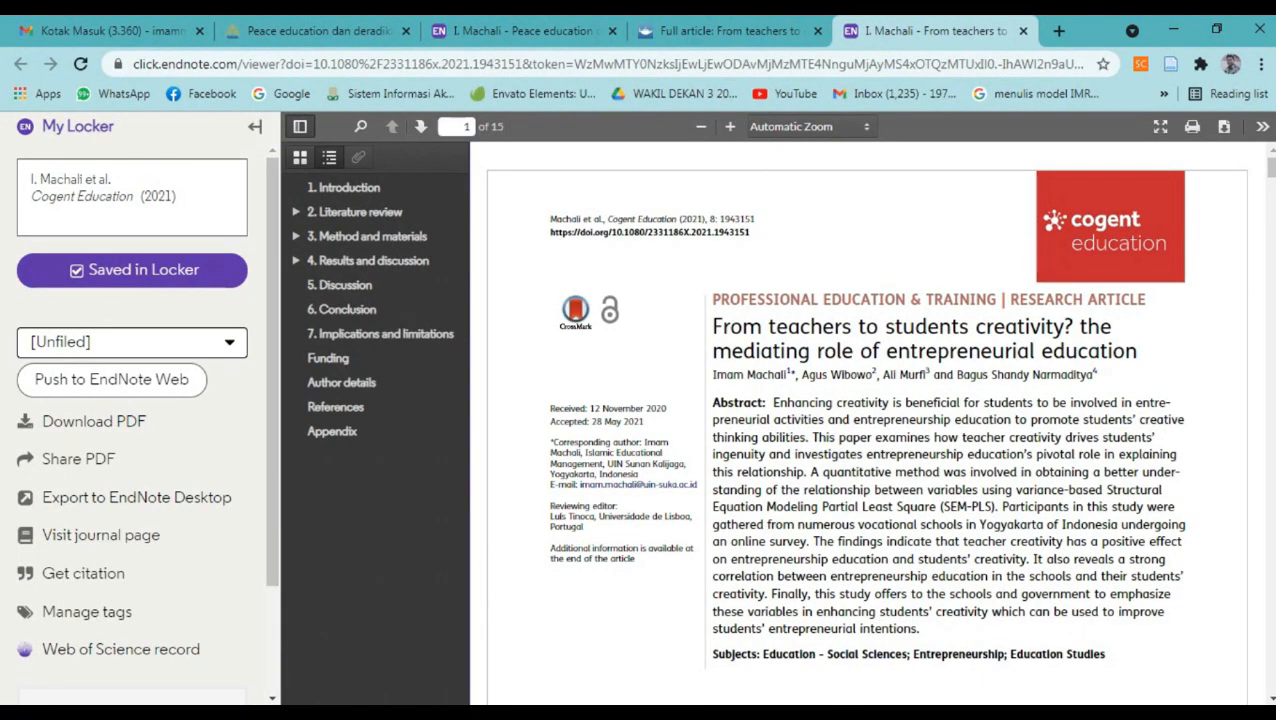
# - Switch back to Publish or Perish and create a new Google Scholar search under My searches
pyautogui.click(619, 711)
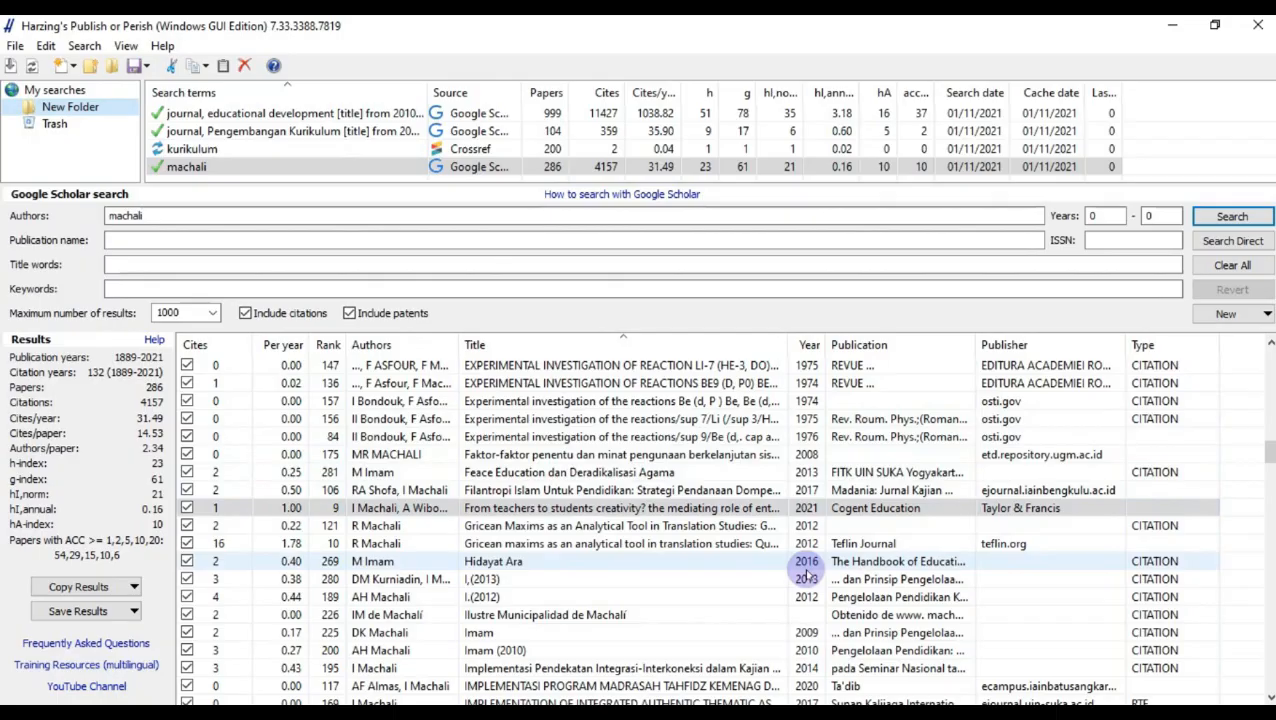
pyautogui.click(70, 91)
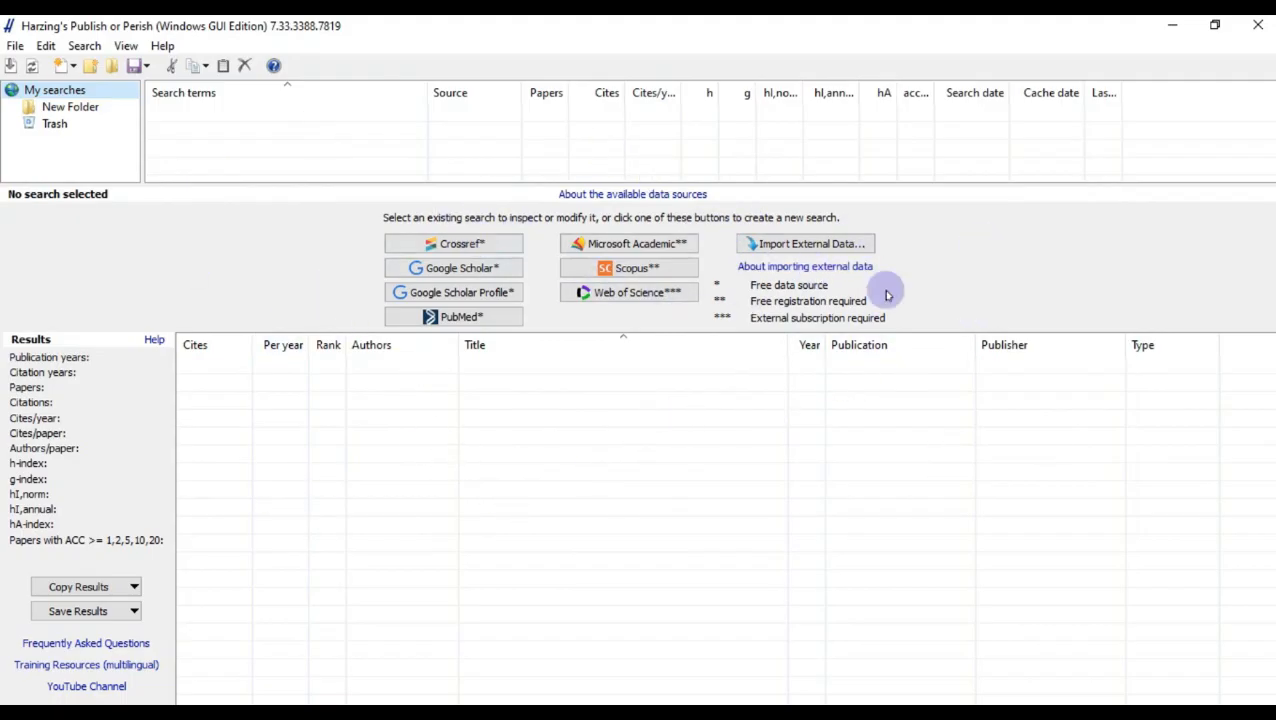
pyautogui.click(455, 269)
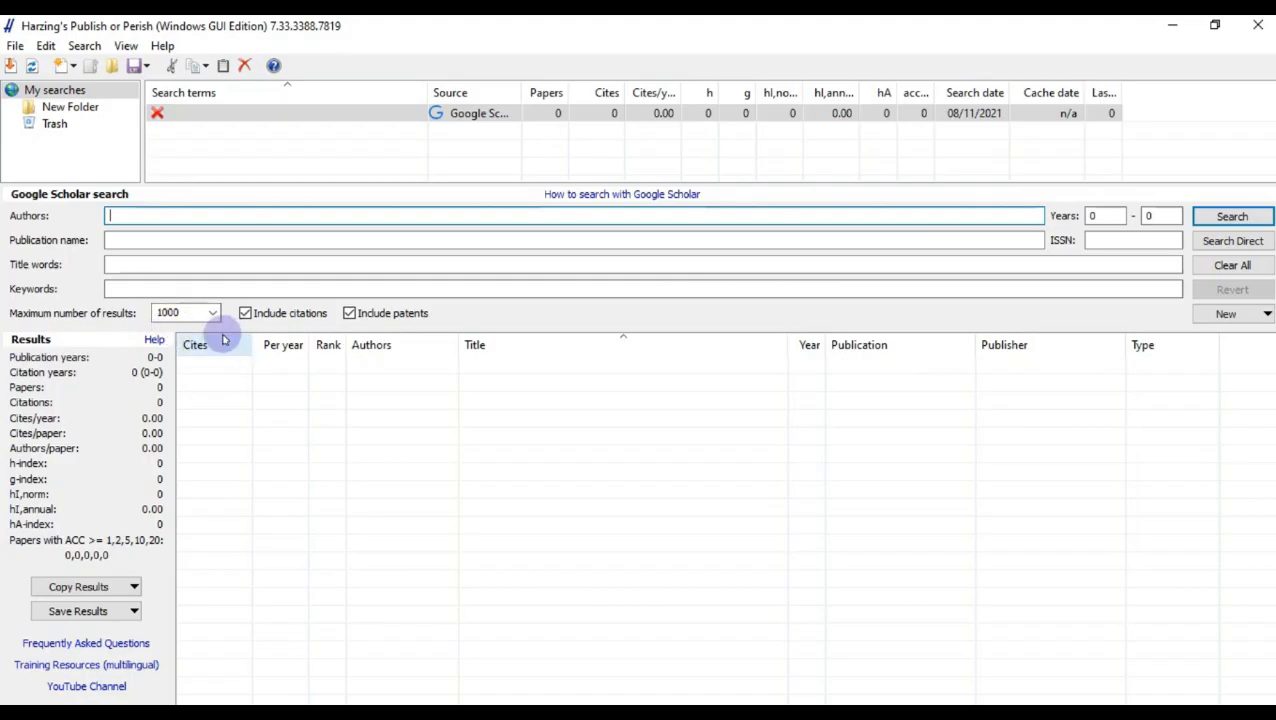
# - Set the search's title words to "pengembangan kurikulum" and its publication name to "journal"
pyautogui.click(146, 263)
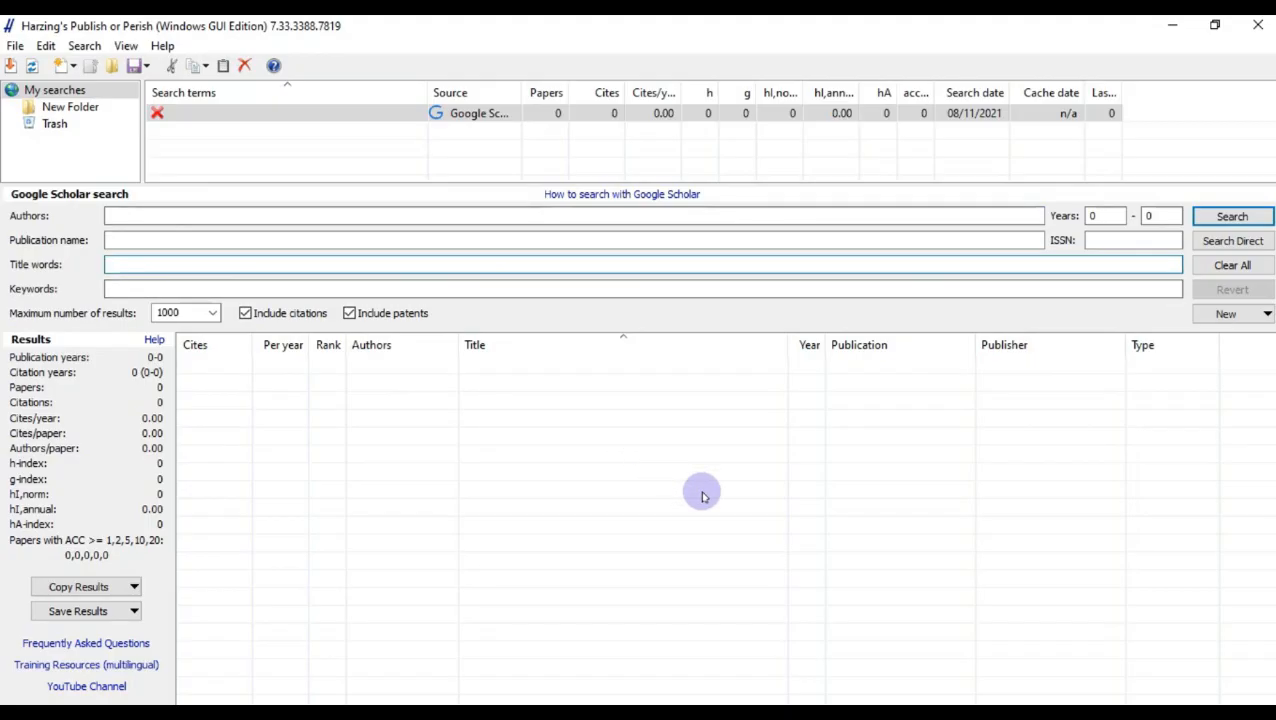
pyautogui.write('pengembangan kurikulum')
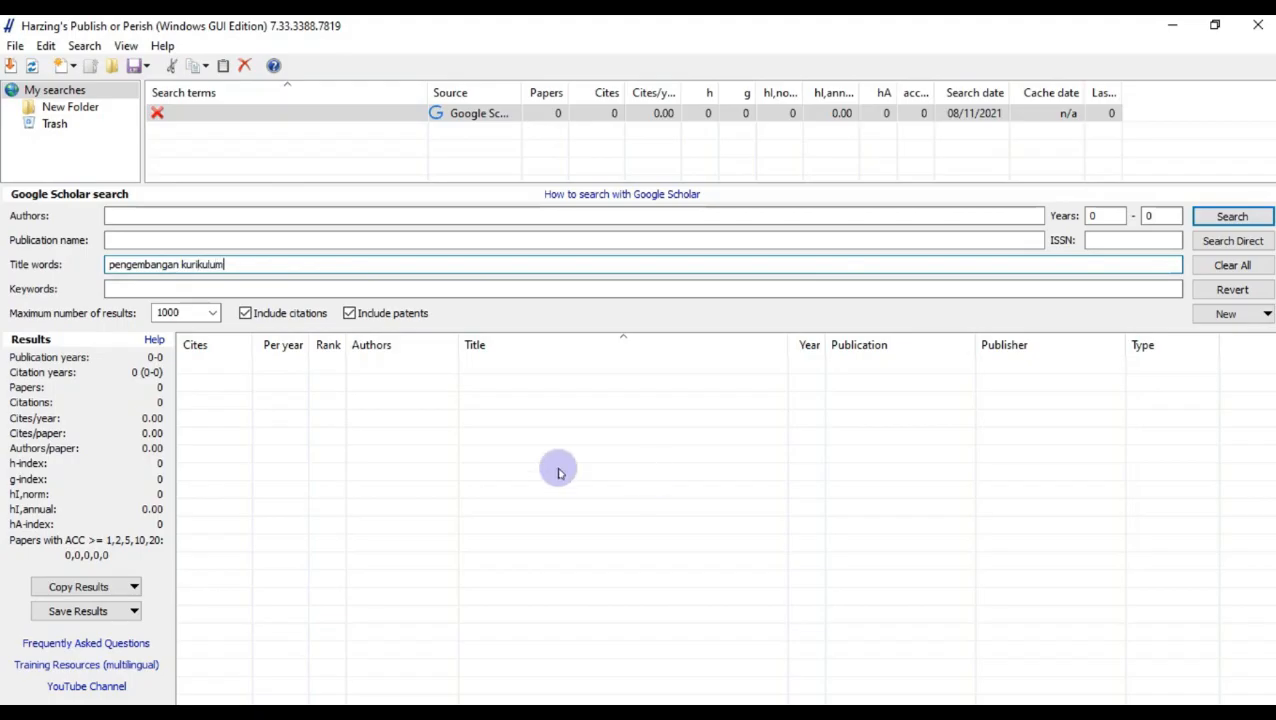
pyautogui.click(177, 242)
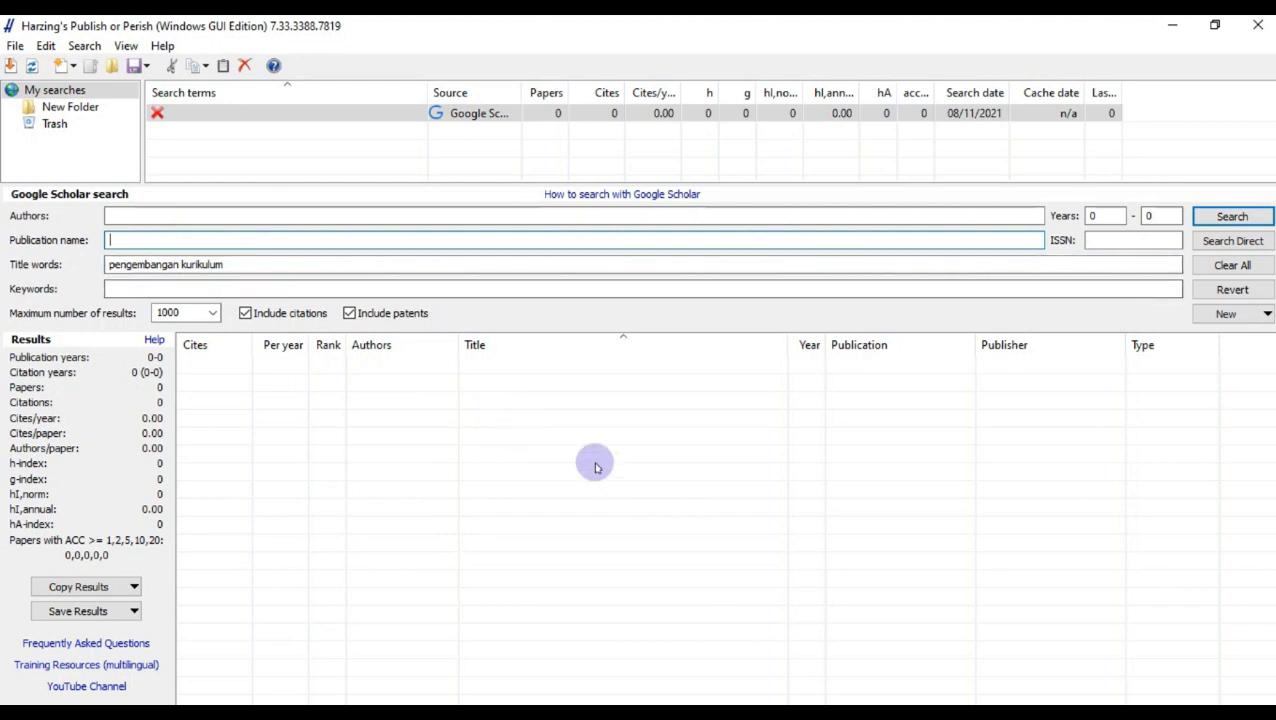
pyautogui.write('journal')
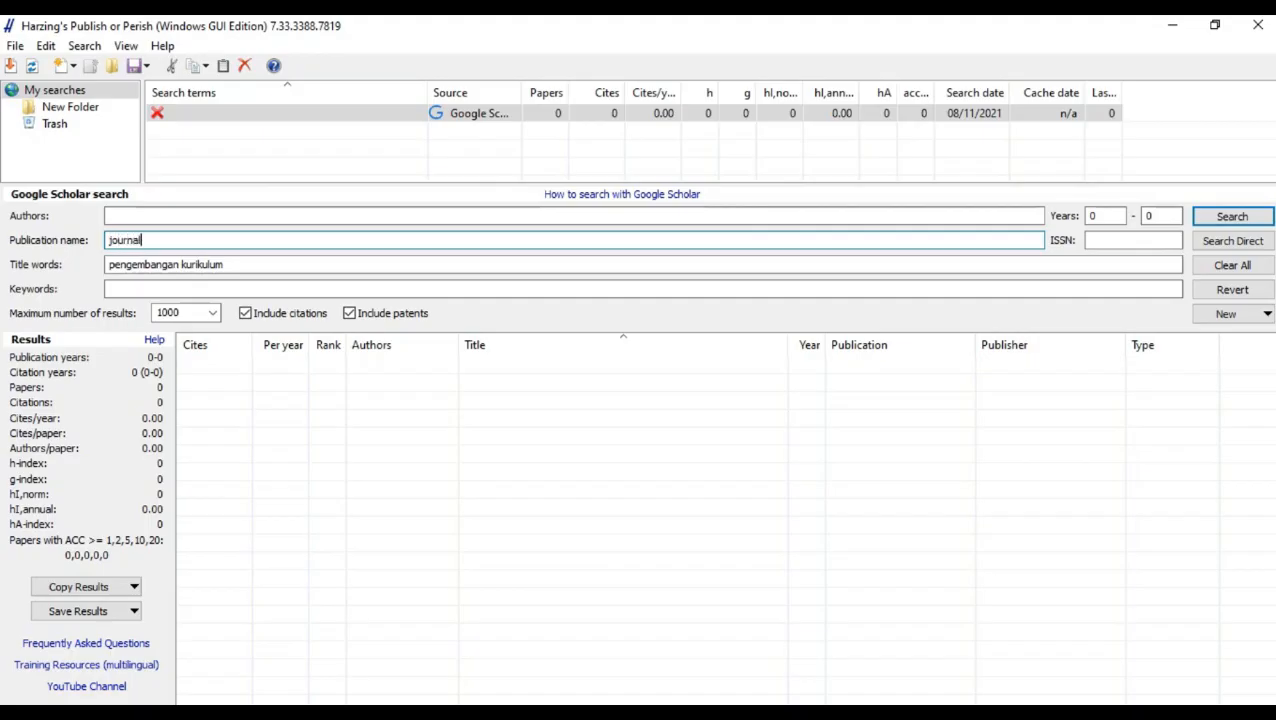
# - Limit the search to a maximum of 200 results, run it and look through the papers found
pyautogui.click(214, 313)
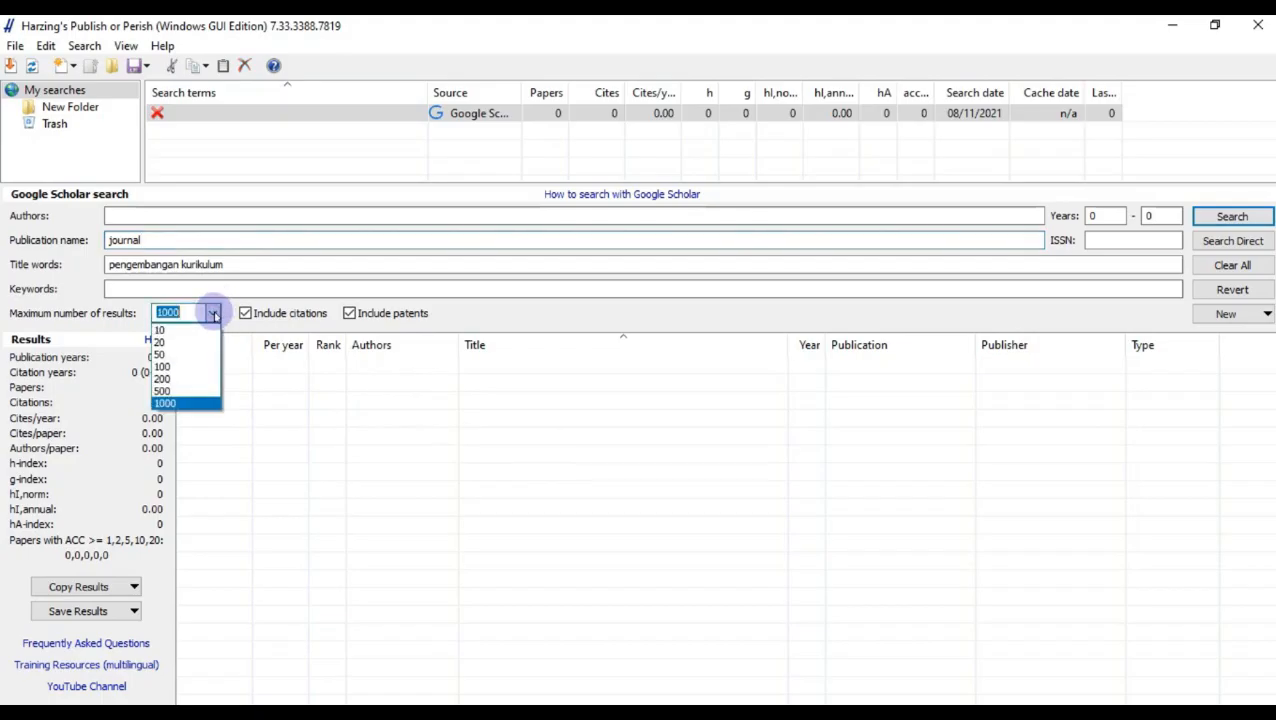
pyautogui.click(177, 387)
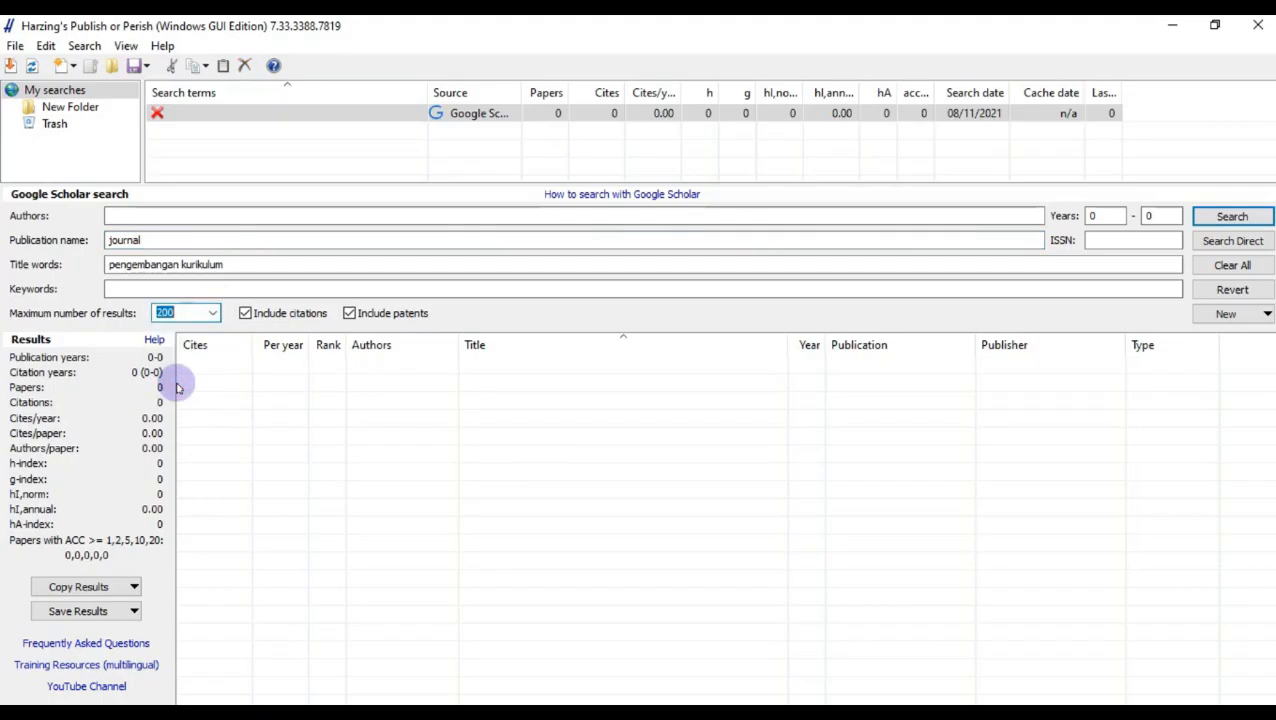
pyautogui.click(1243, 222)
pyautogui.click(1240, 218)
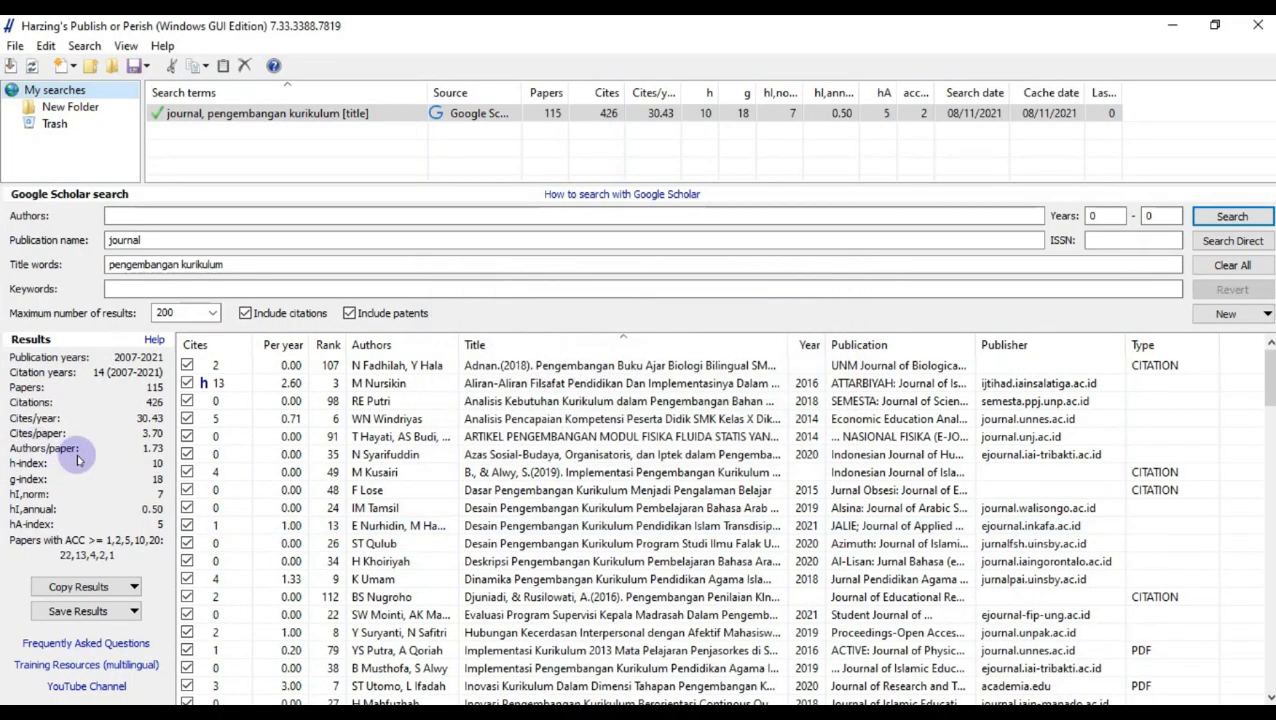
pyautogui.scroll(-5, 470, 443)
pyautogui.scroll(5, 455, 460)
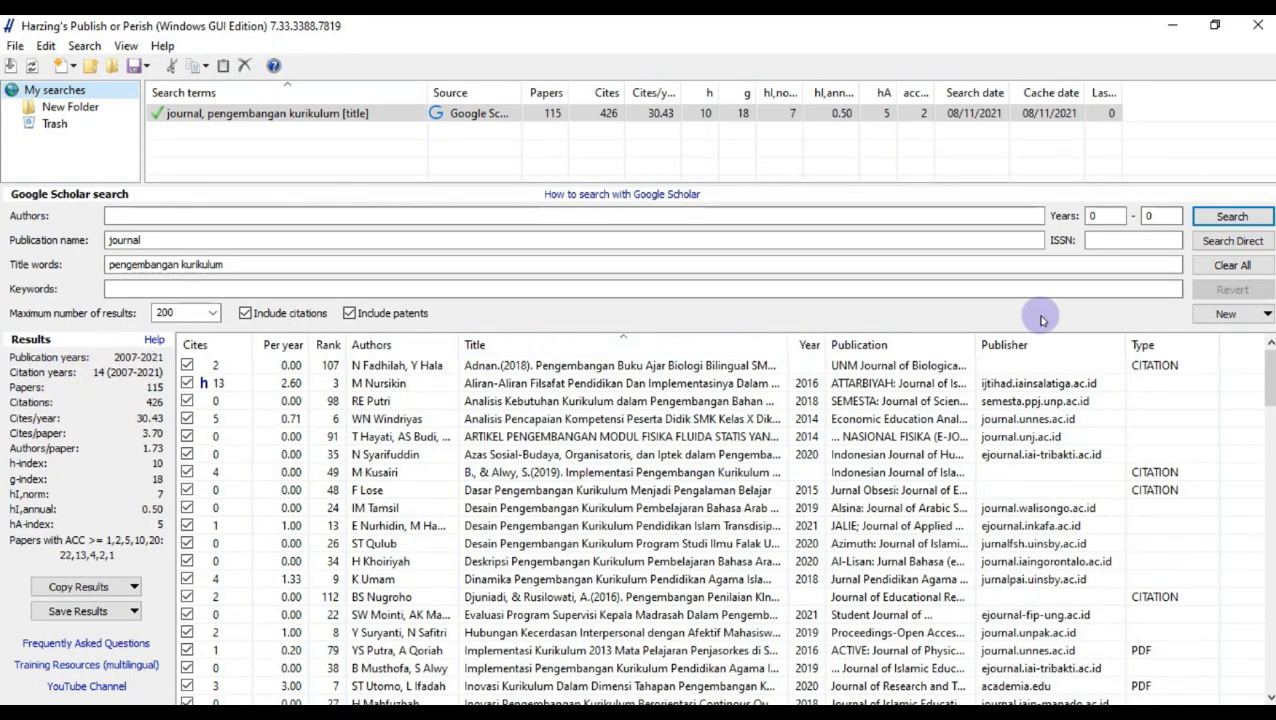
# - Restrict the search to the years 2010 to 2021, run it again and look through the papers found
pyautogui.click(1112, 217)
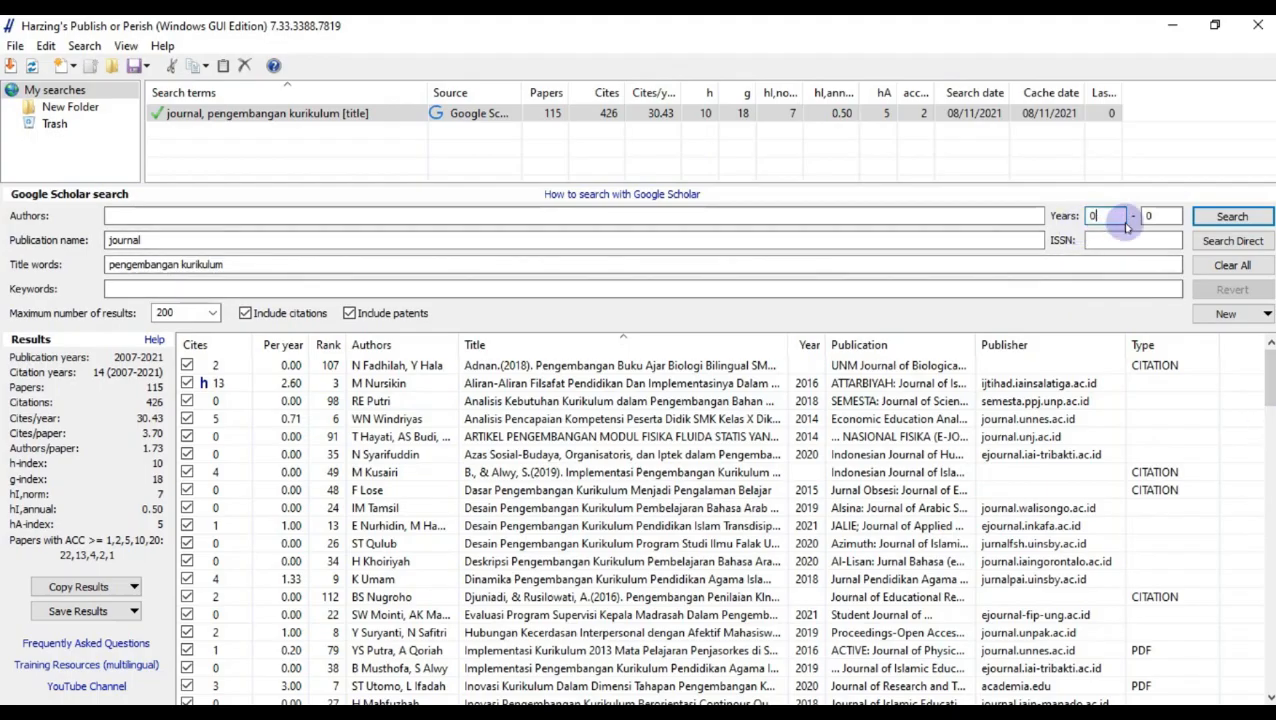
pyautogui.press('BackSpace')
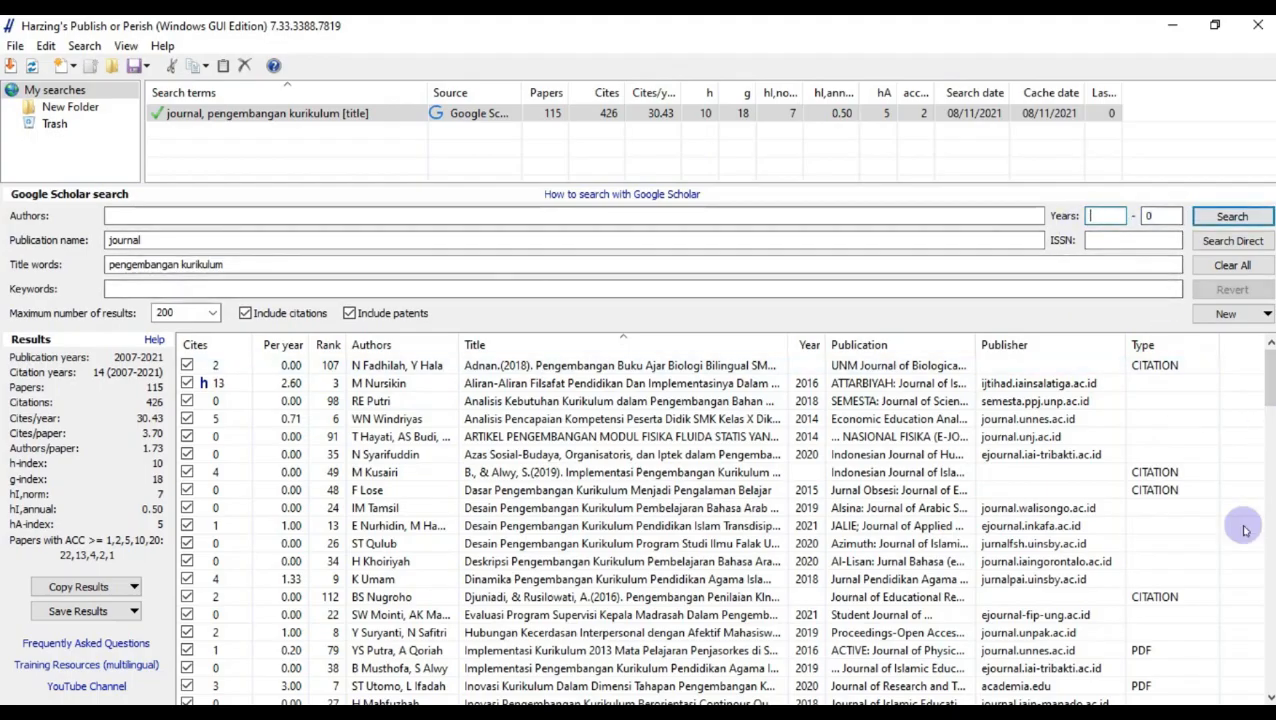
pyautogui.write('2010')
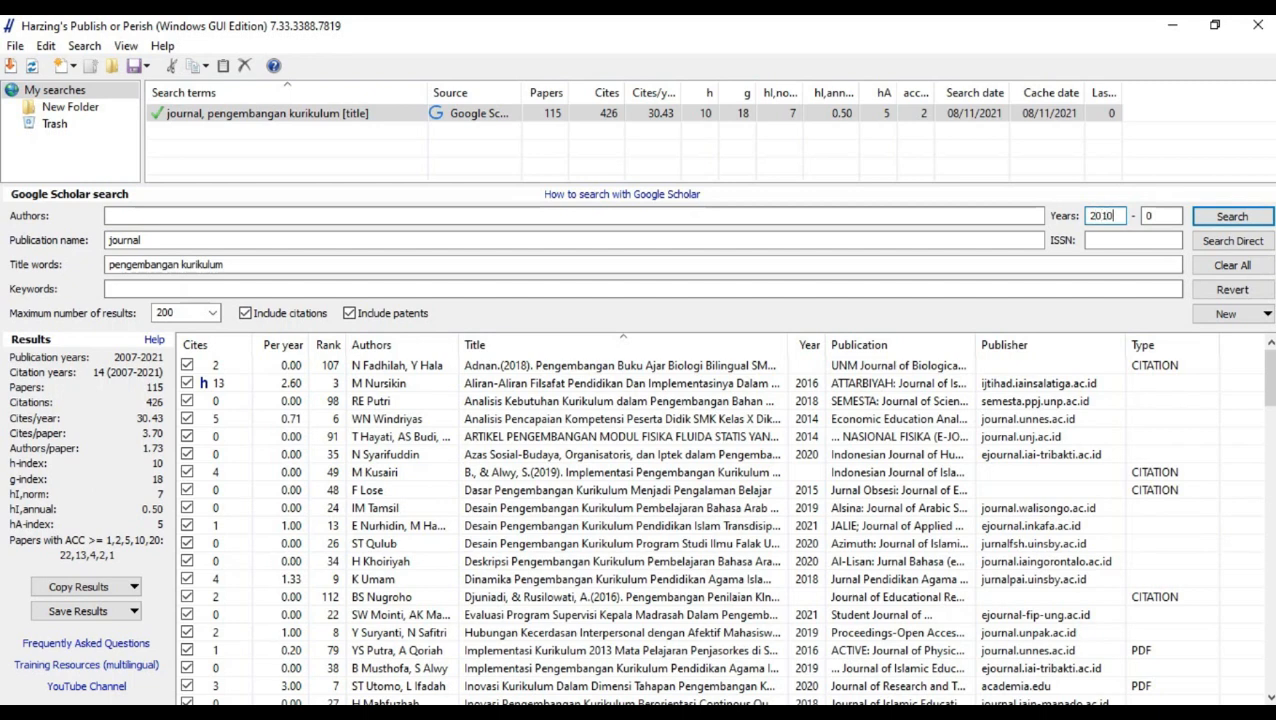
pyautogui.press('Tab')
pyautogui.write('2021')
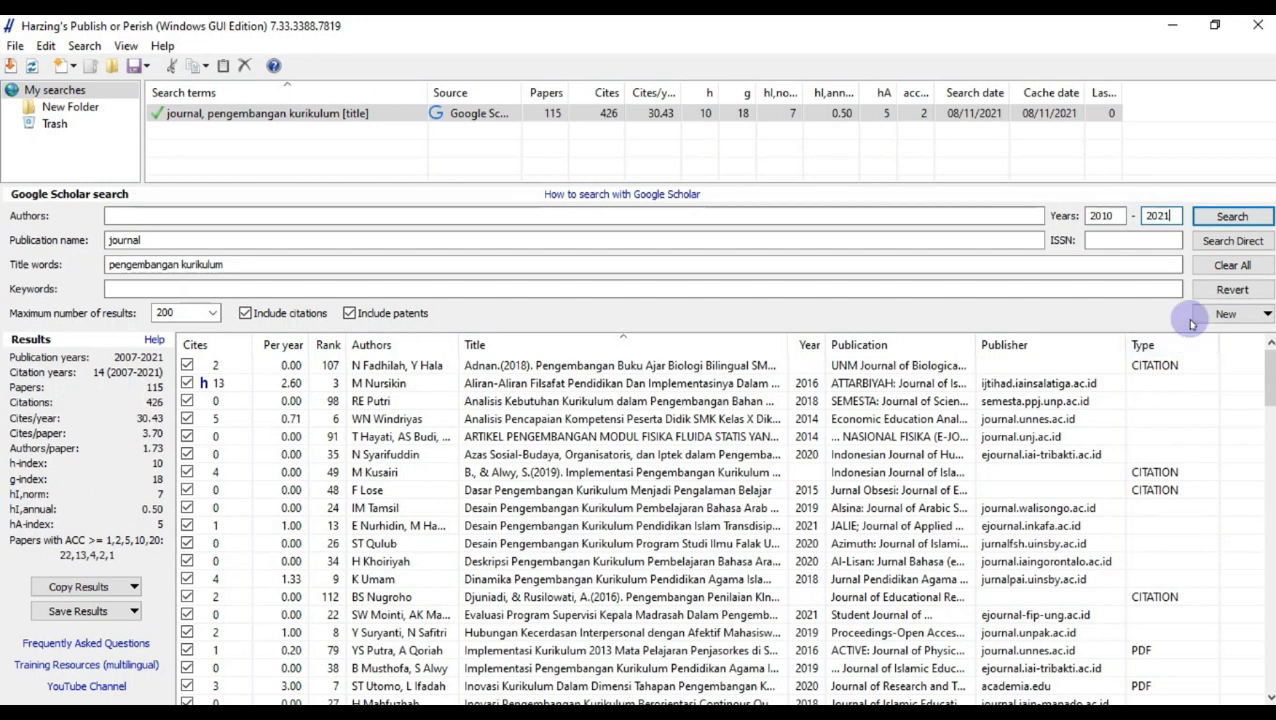
pyautogui.click(1232, 217)
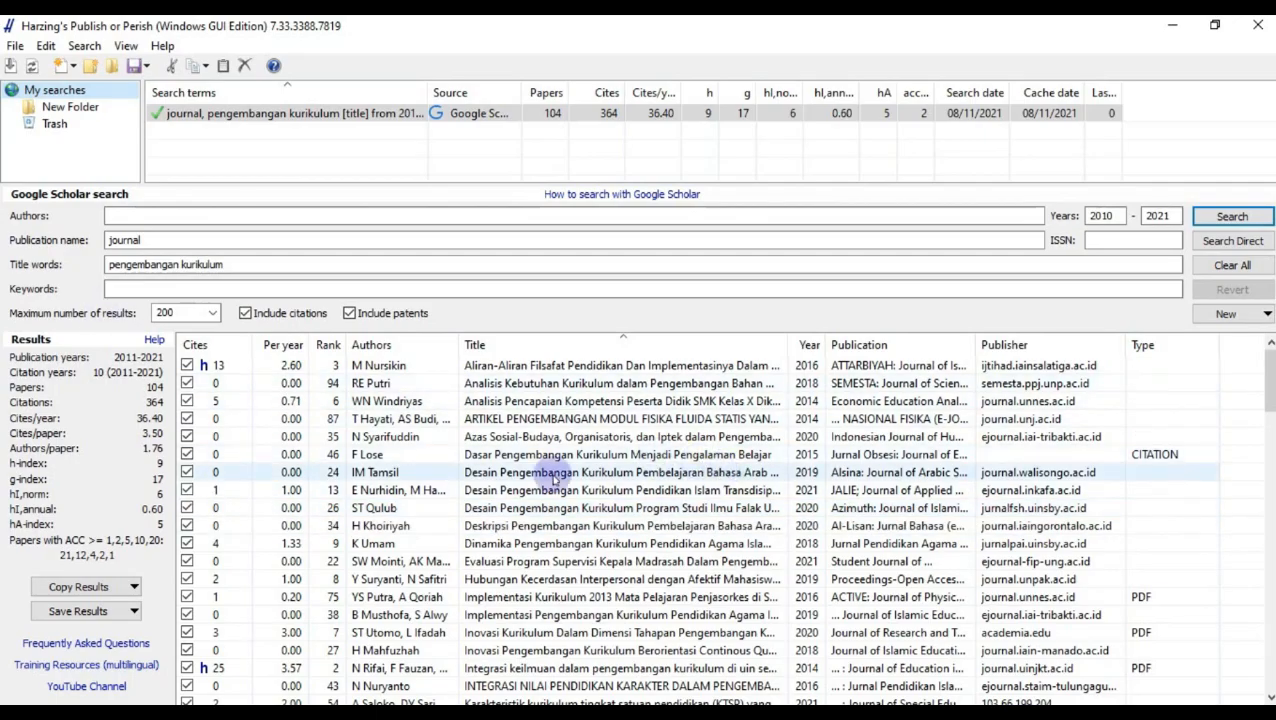
pyautogui.scroll(-3, 555, 480)
pyautogui.scroll(3, 555, 480)
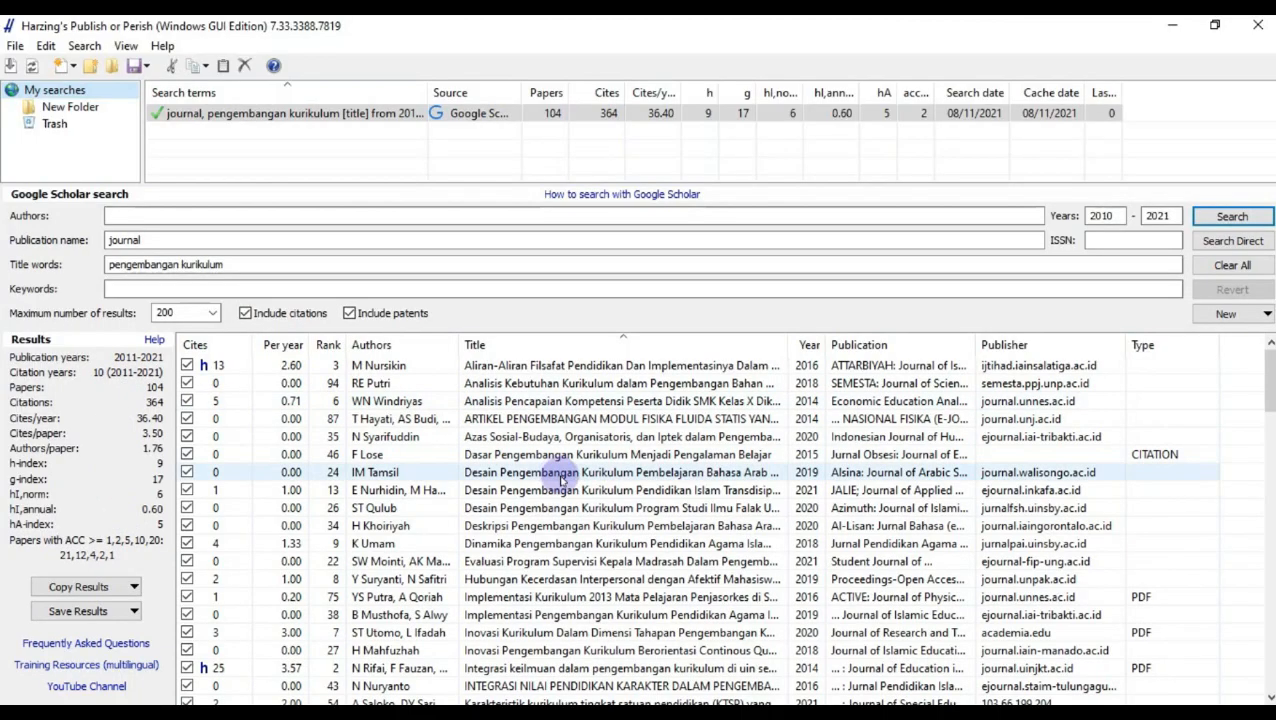
# - Export the search results in RIS/RefManager format to the Literatur Review folder as "latihan pengembangan kurikulum"
pyautogui.click(133, 613)
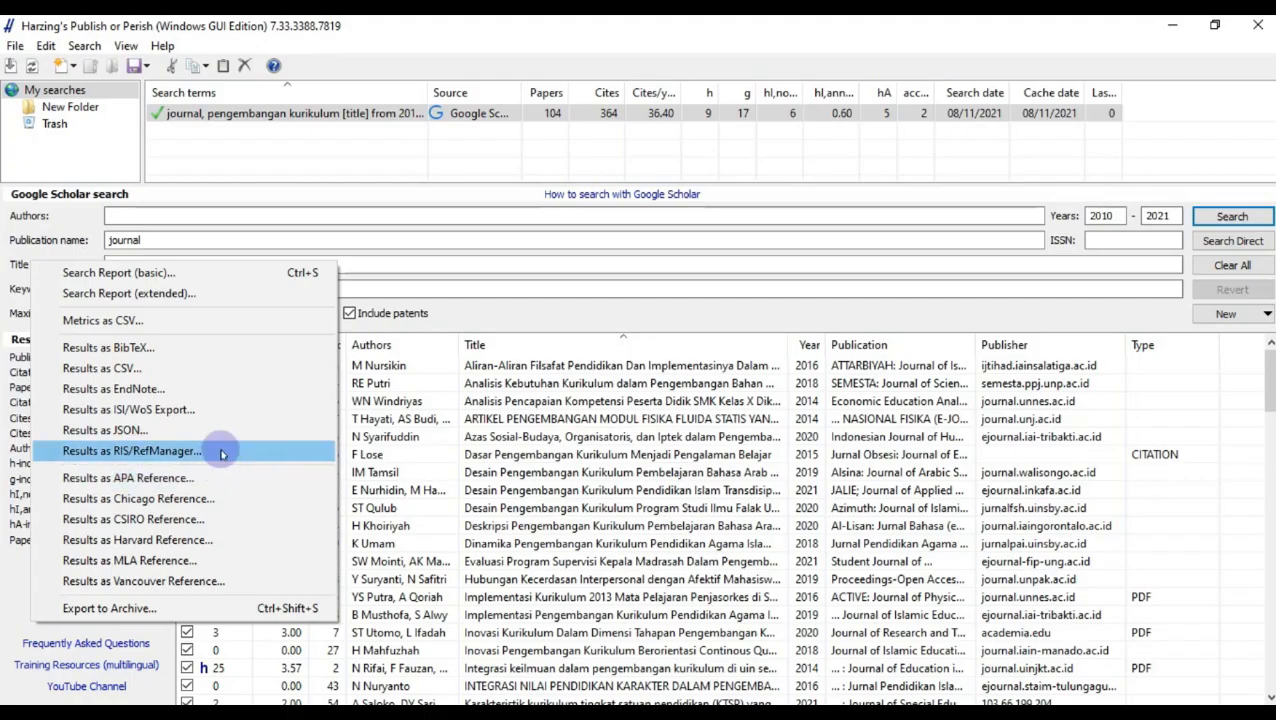
pyautogui.click(137, 452)
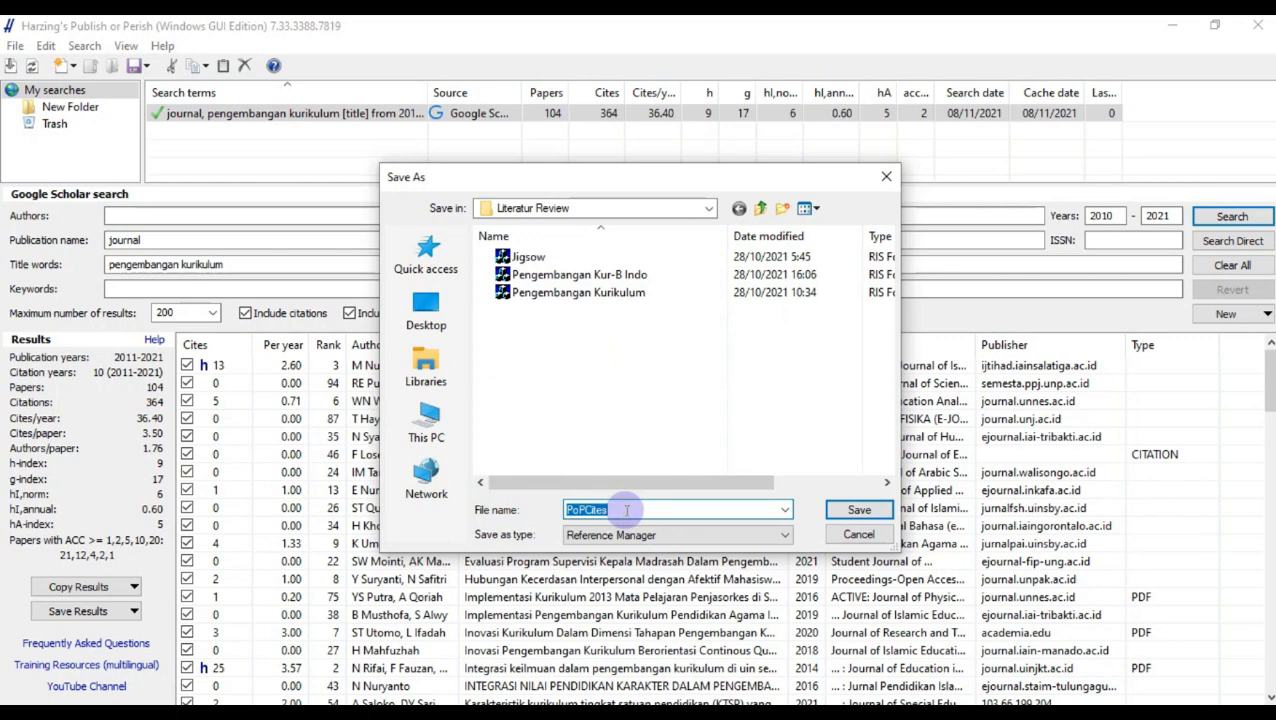
pyautogui.write('lati')
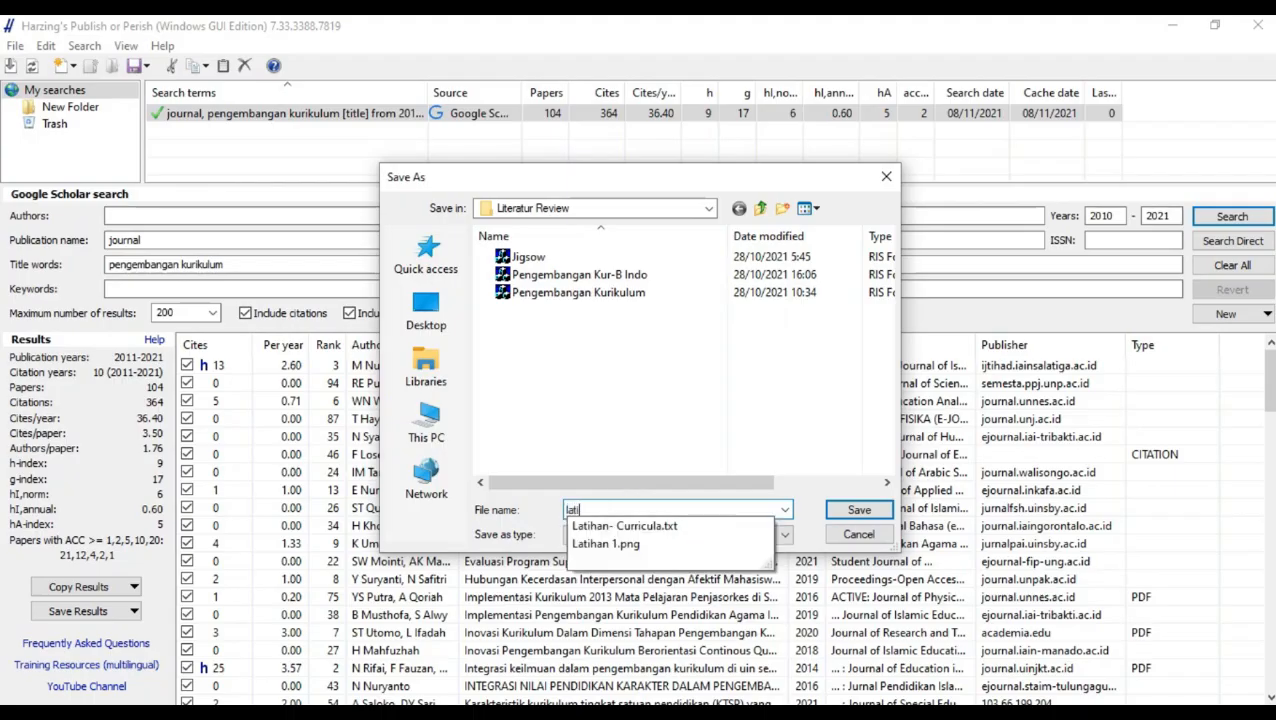
pyautogui.write('han ')
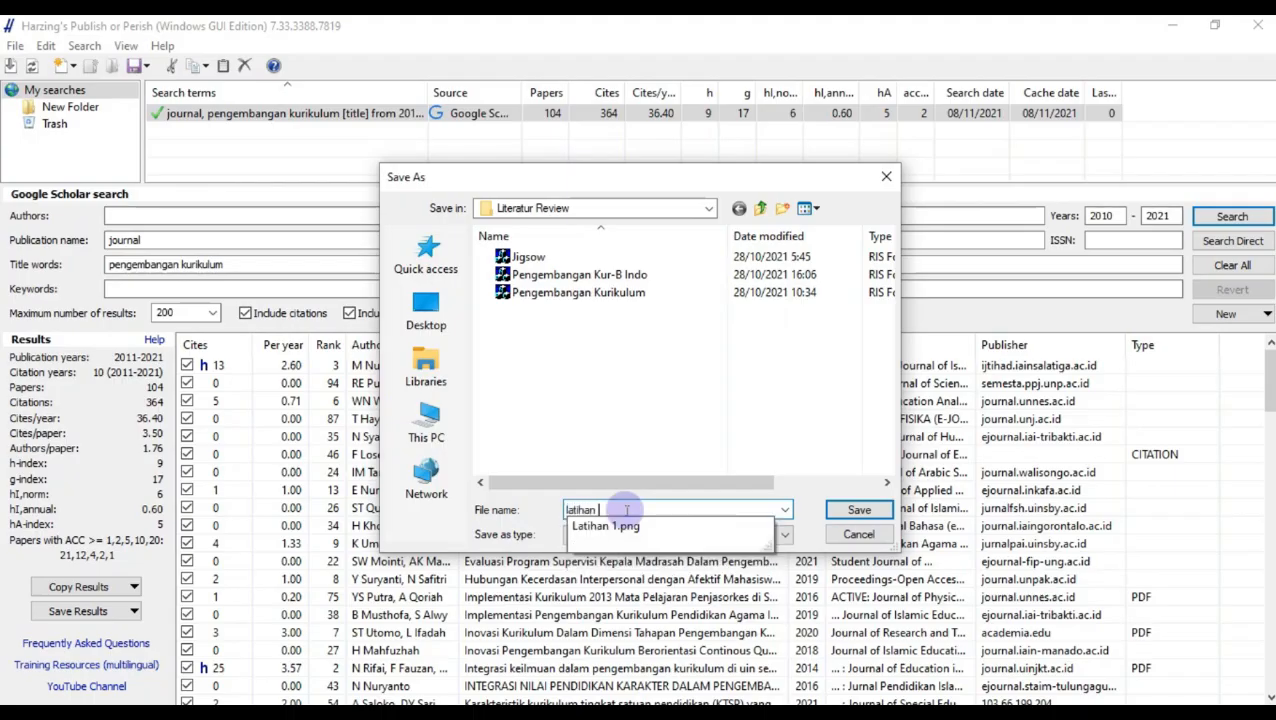
pyautogui.write('pengembangan')
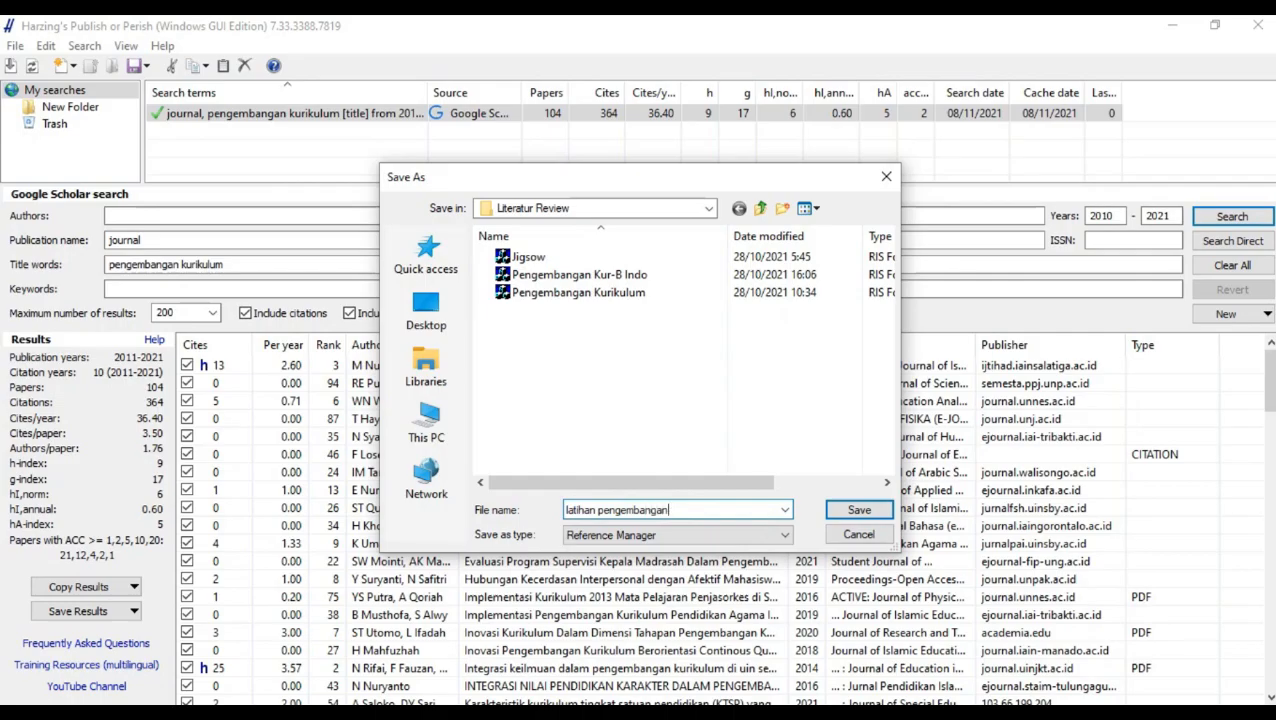
pyautogui.write(' kurikulum')
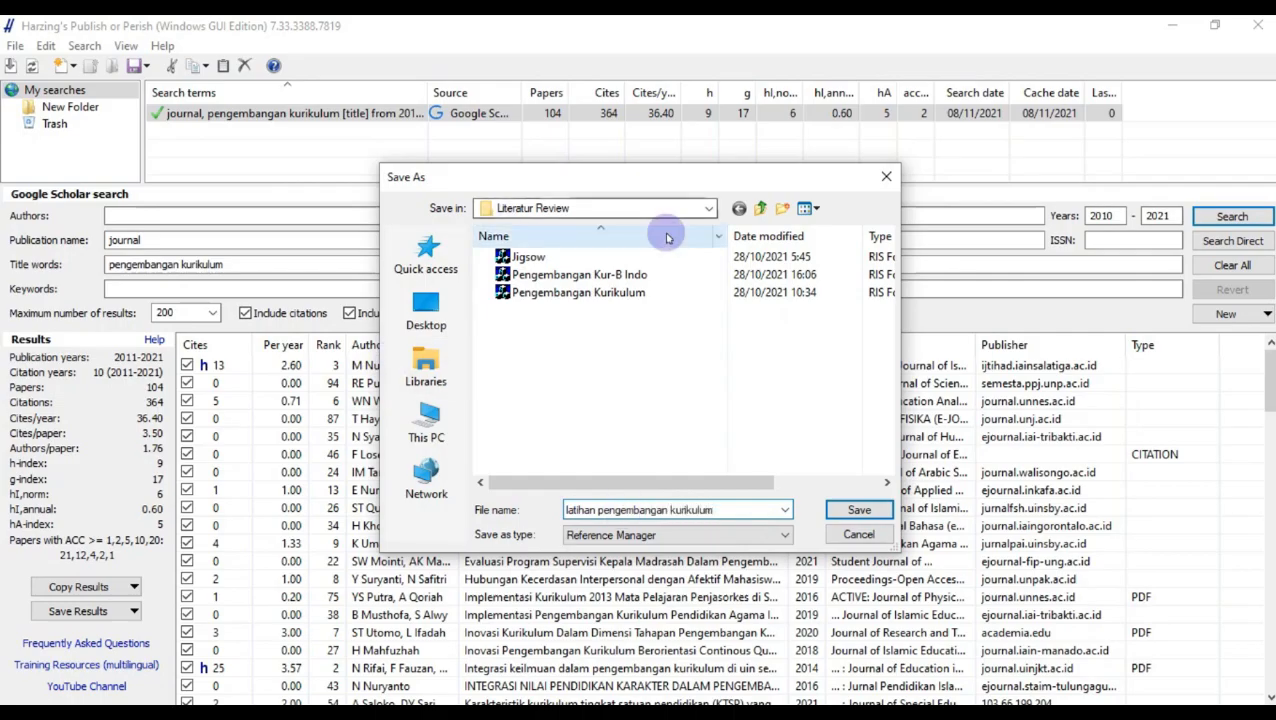
pyautogui.click(878, 511)
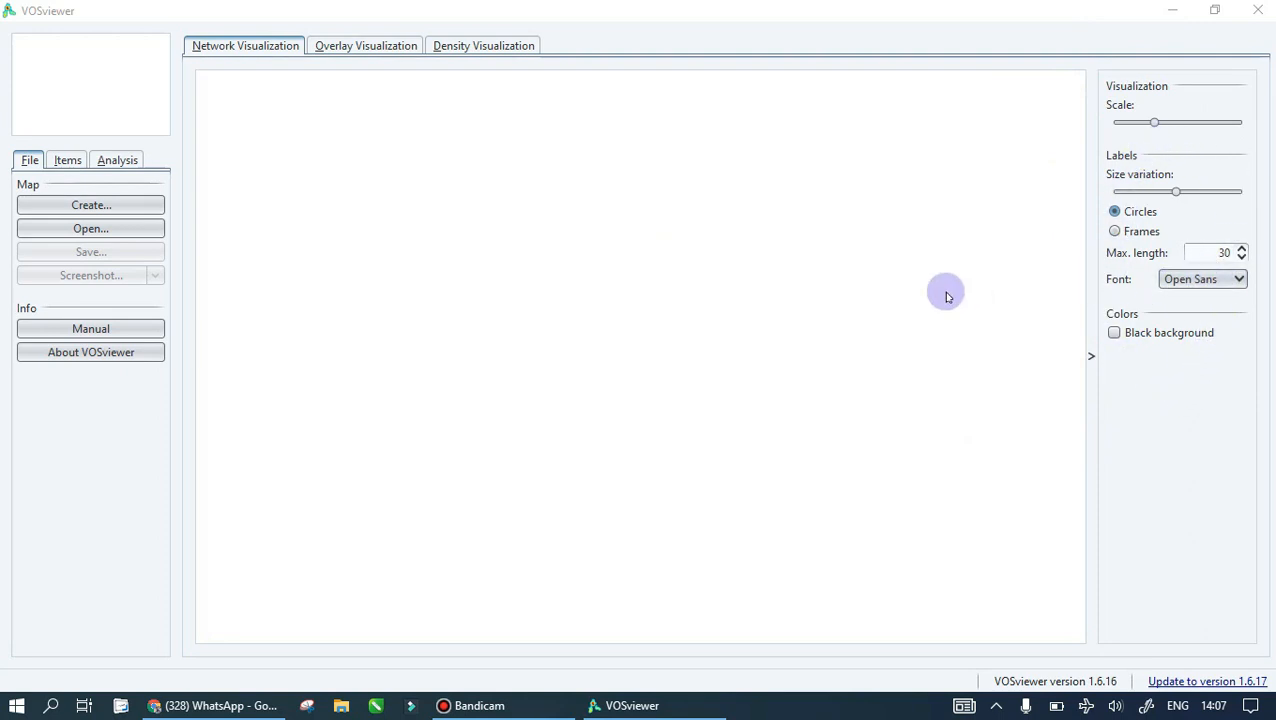
# - In VOSviewer, start creating a new map and choose text data as its type of data
pyautogui.click(686, 330)
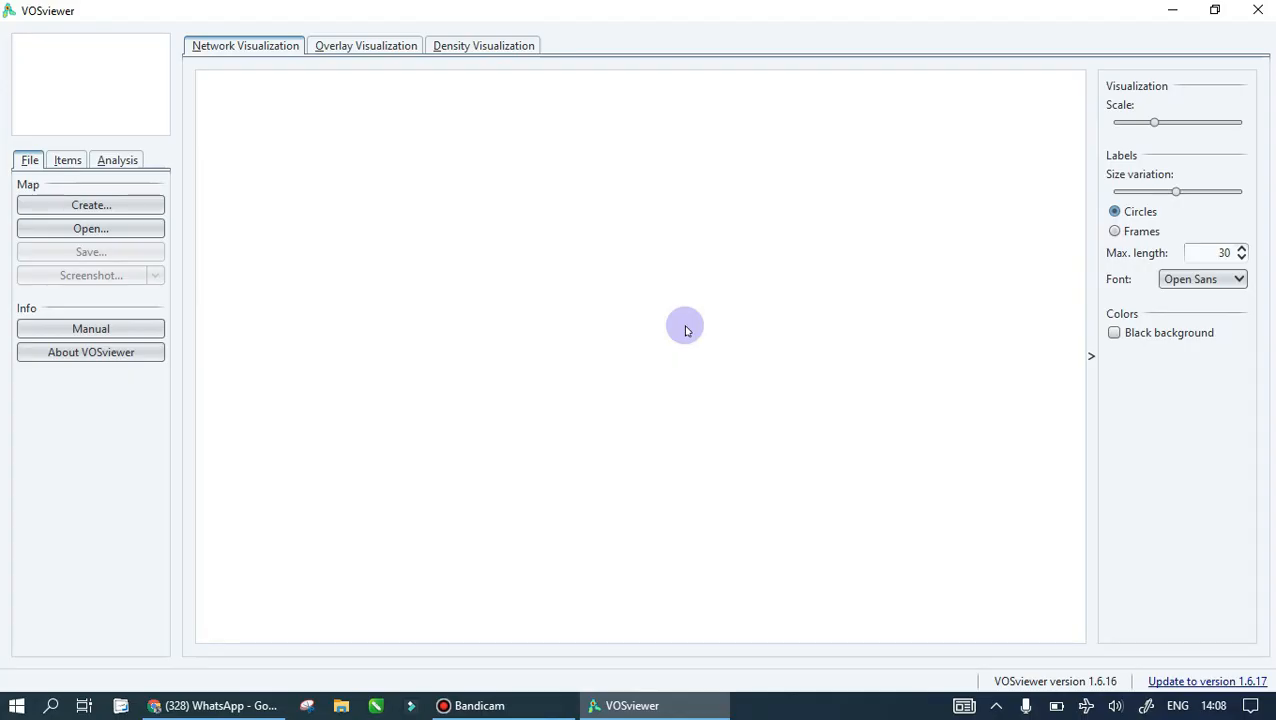
pyautogui.click(105, 214)
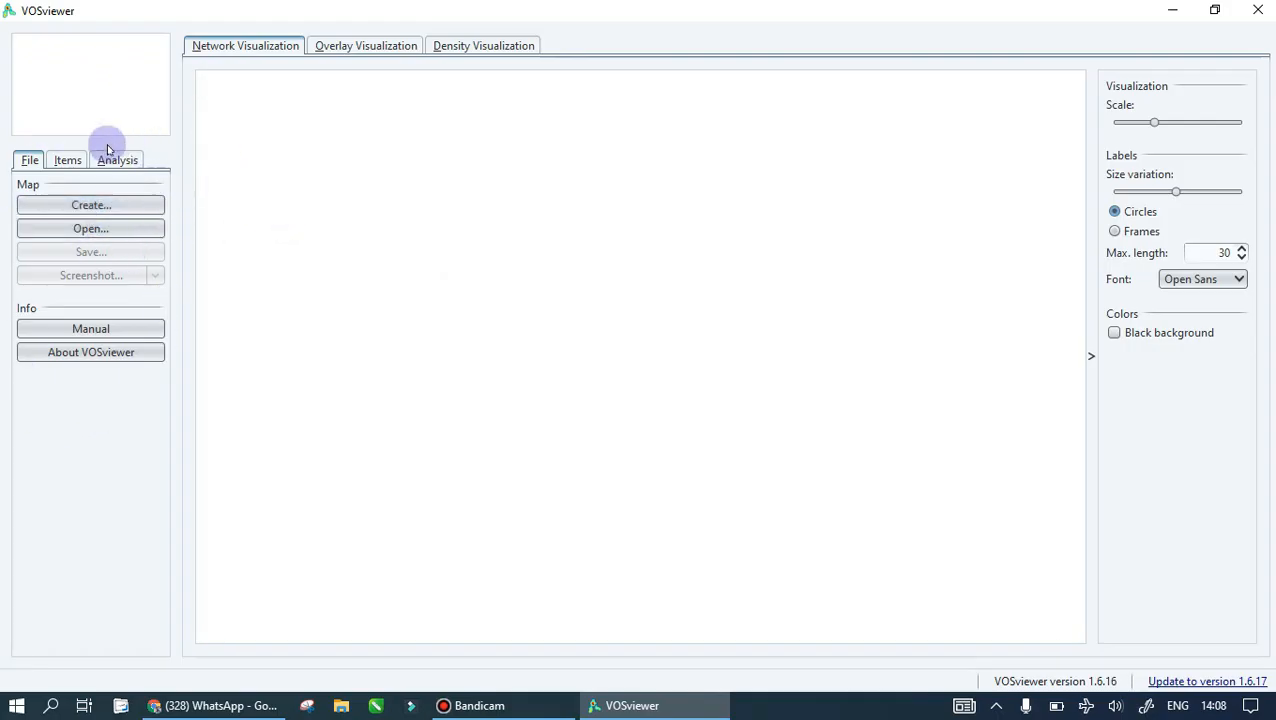
pyautogui.click(110, 207)
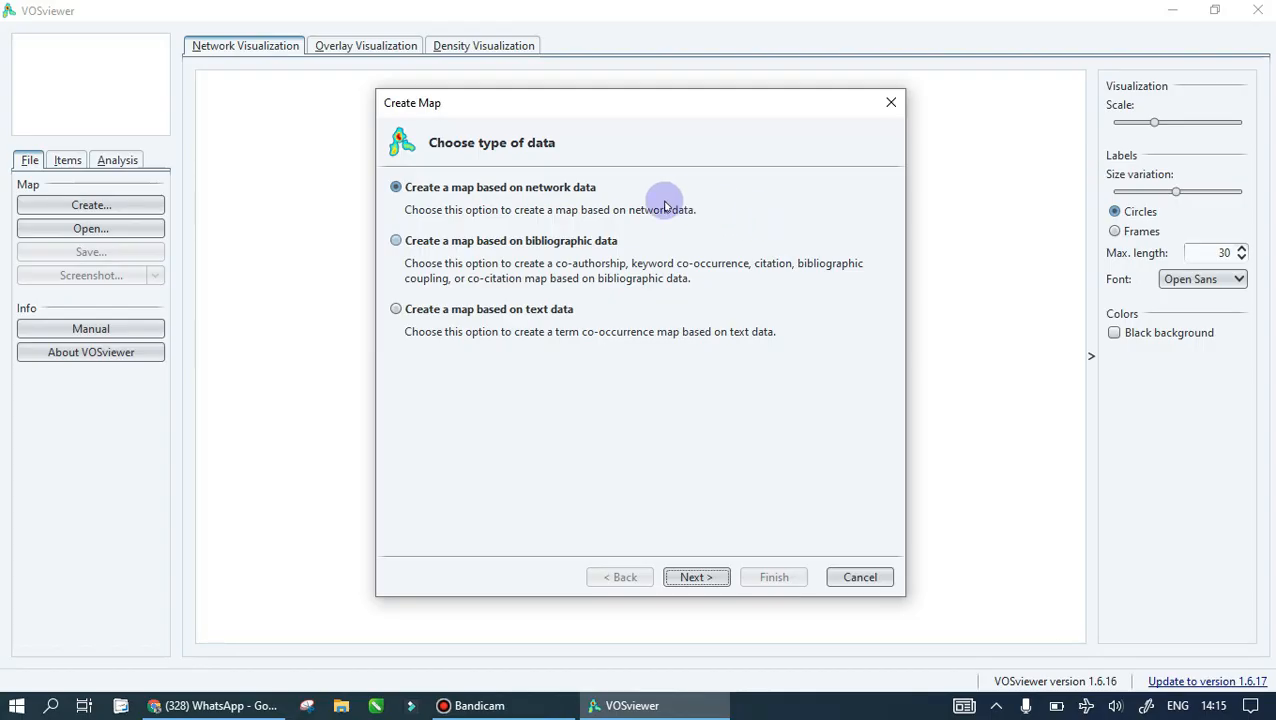
pyautogui.click(396, 241)
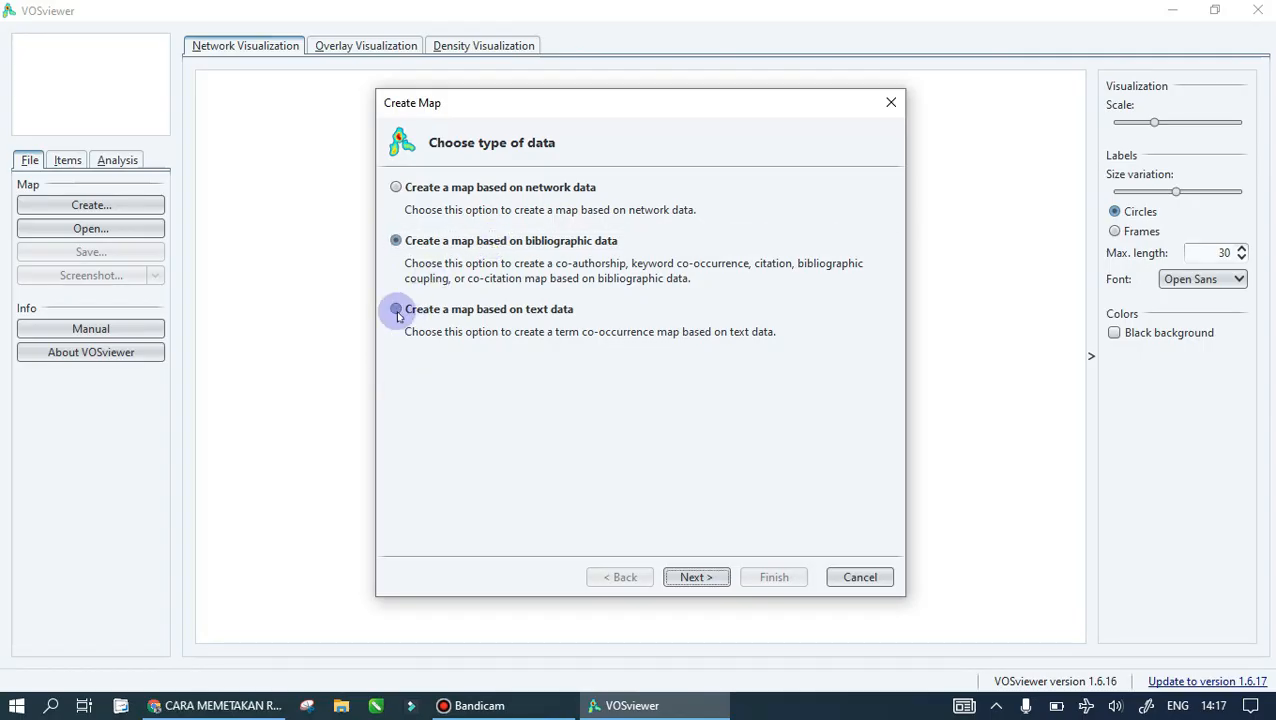
pyautogui.click(396, 309)
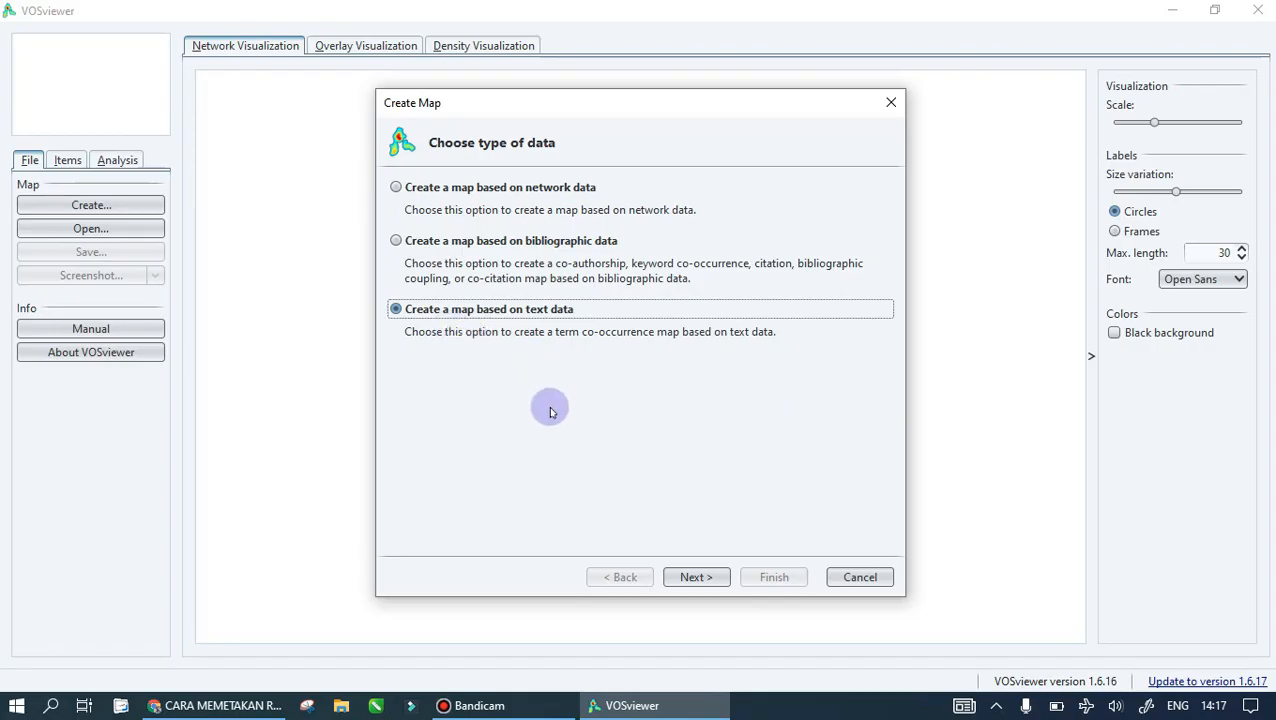
pyautogui.click(698, 578)
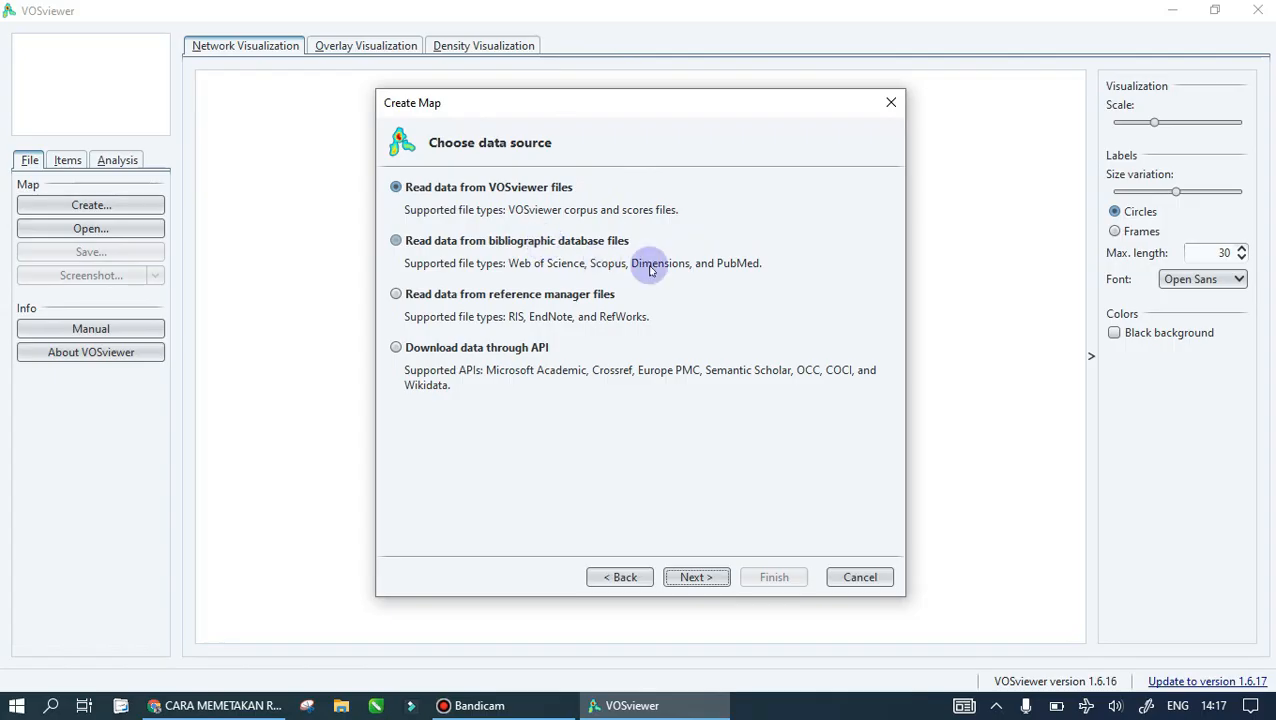
# - Go through the data source options and choose to read the data from reference manager files
pyautogui.click(397, 241)
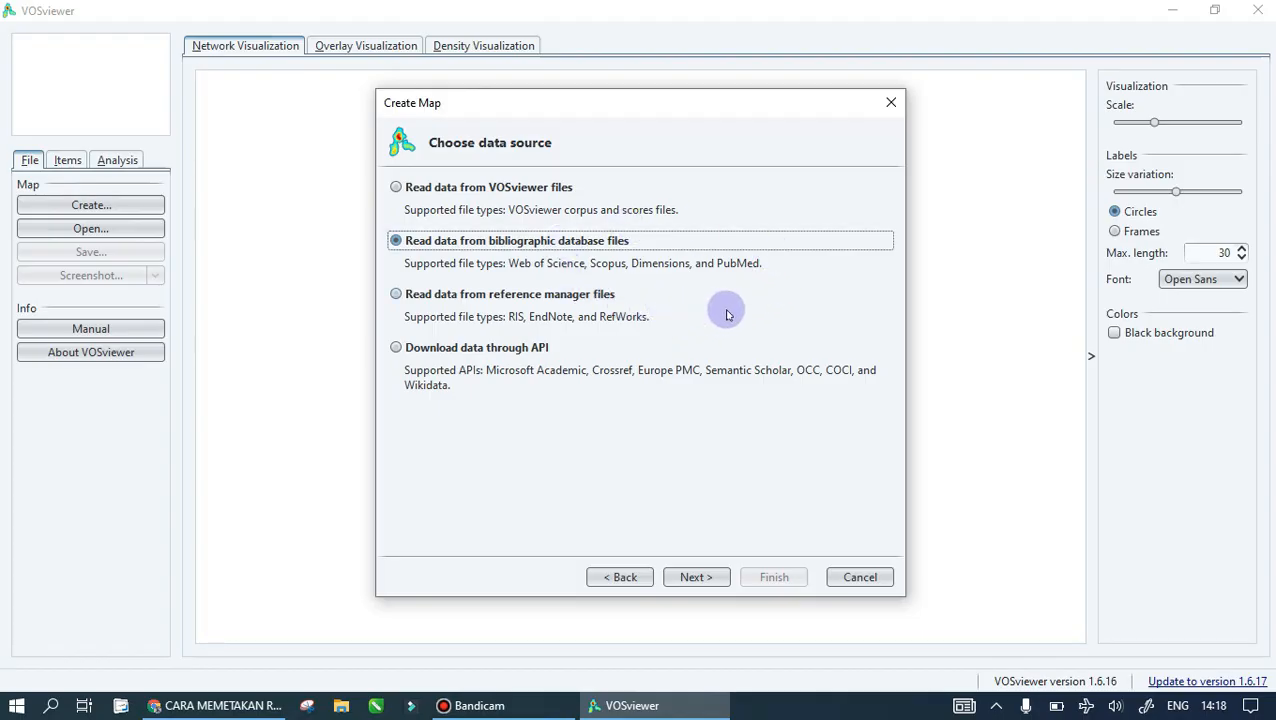
pyautogui.click(396, 294)
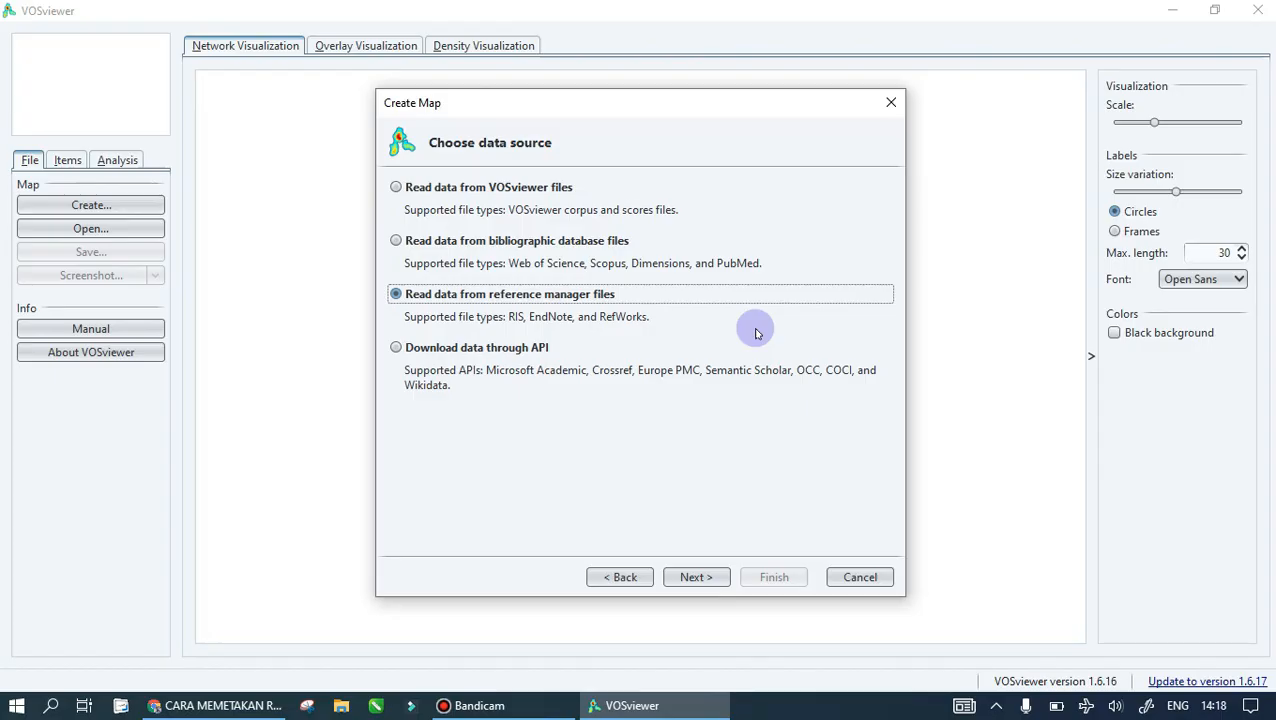
pyautogui.click(435, 349)
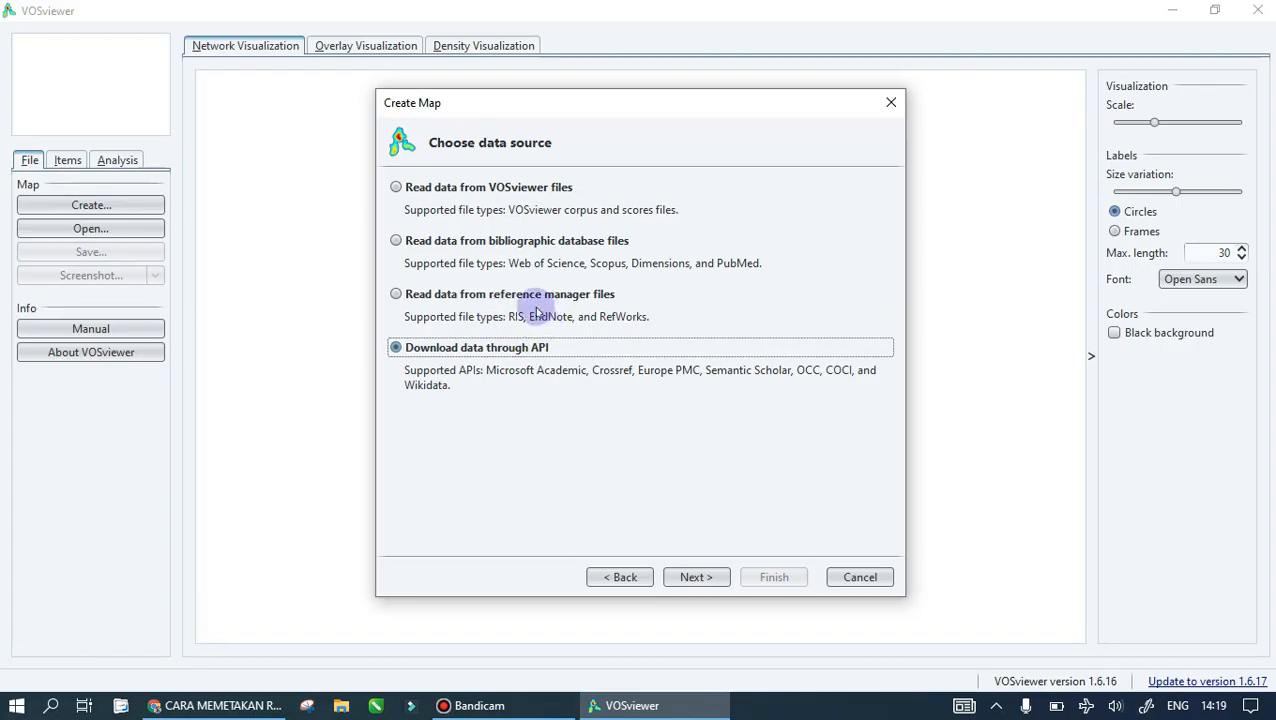
pyautogui.click(398, 295)
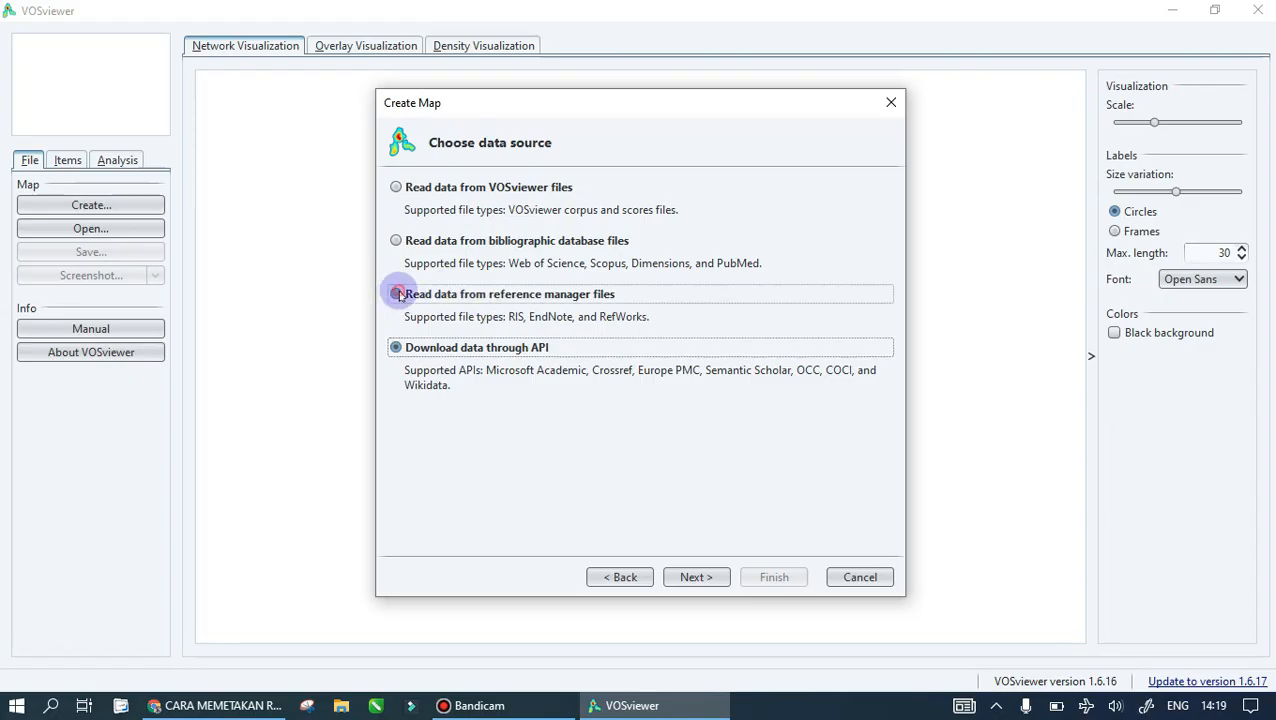
pyautogui.click(697, 578)
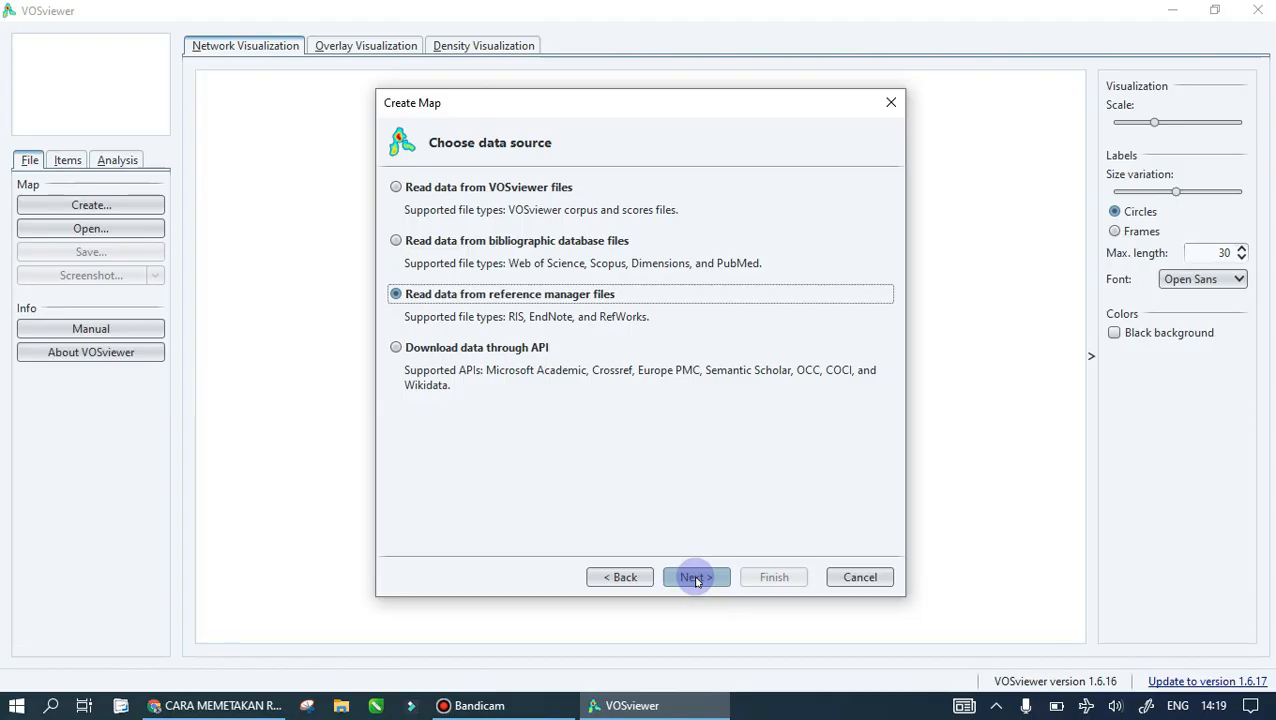
pyautogui.click(697, 578)
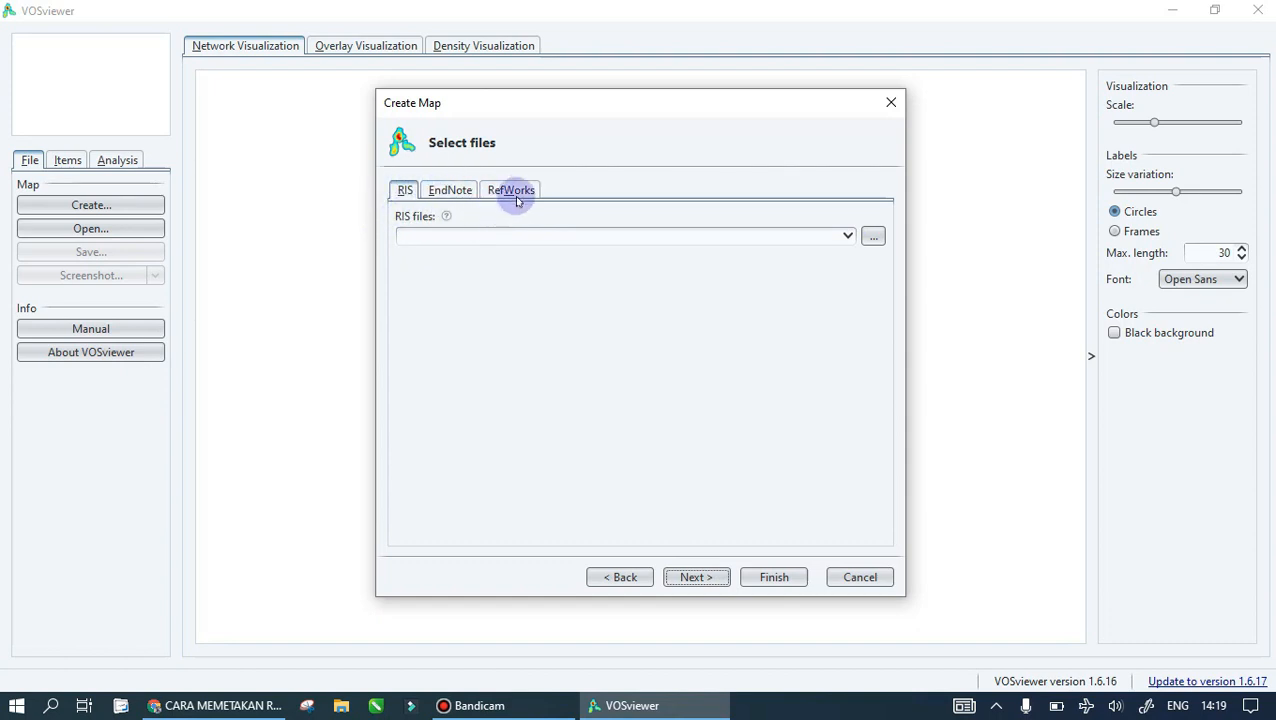
# - Load the RIS file "Character education.ris" from E:\4-VIDEO-REKAMAN\PRODUKSI FITK\Literatur Review as the map's input and continue to the field choice
pyautogui.click(405, 192)
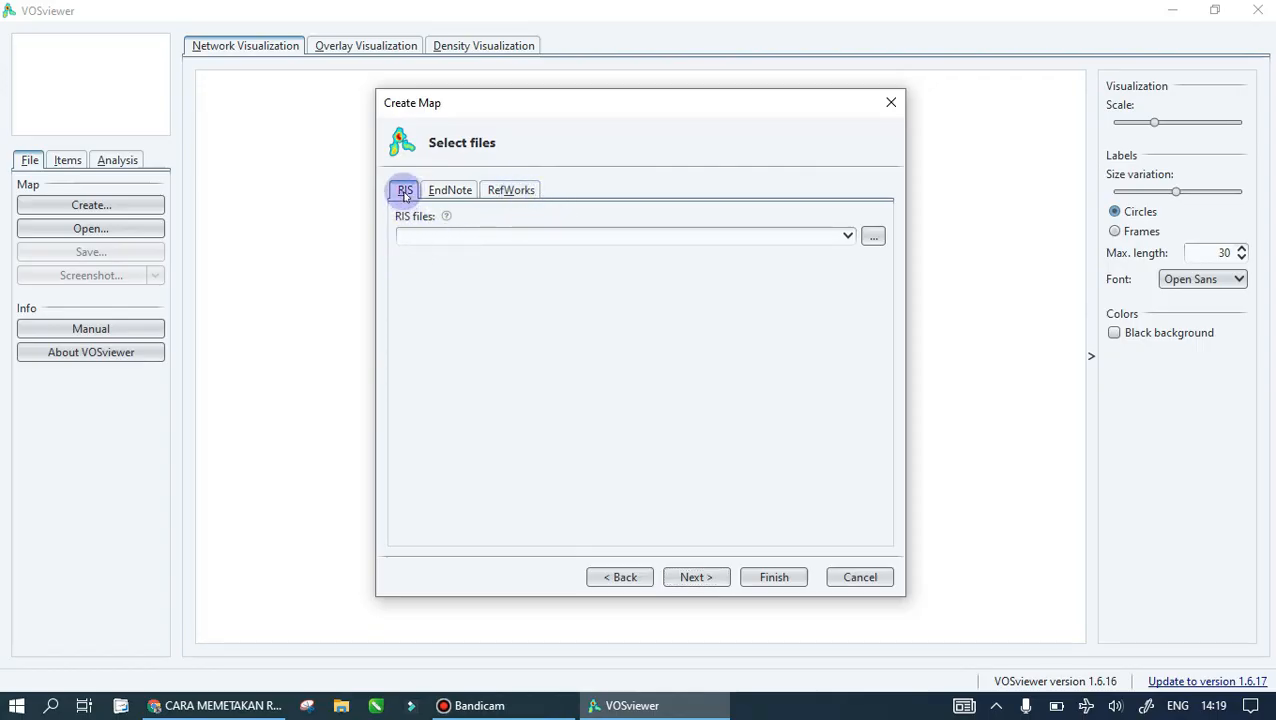
pyautogui.click(875, 236)
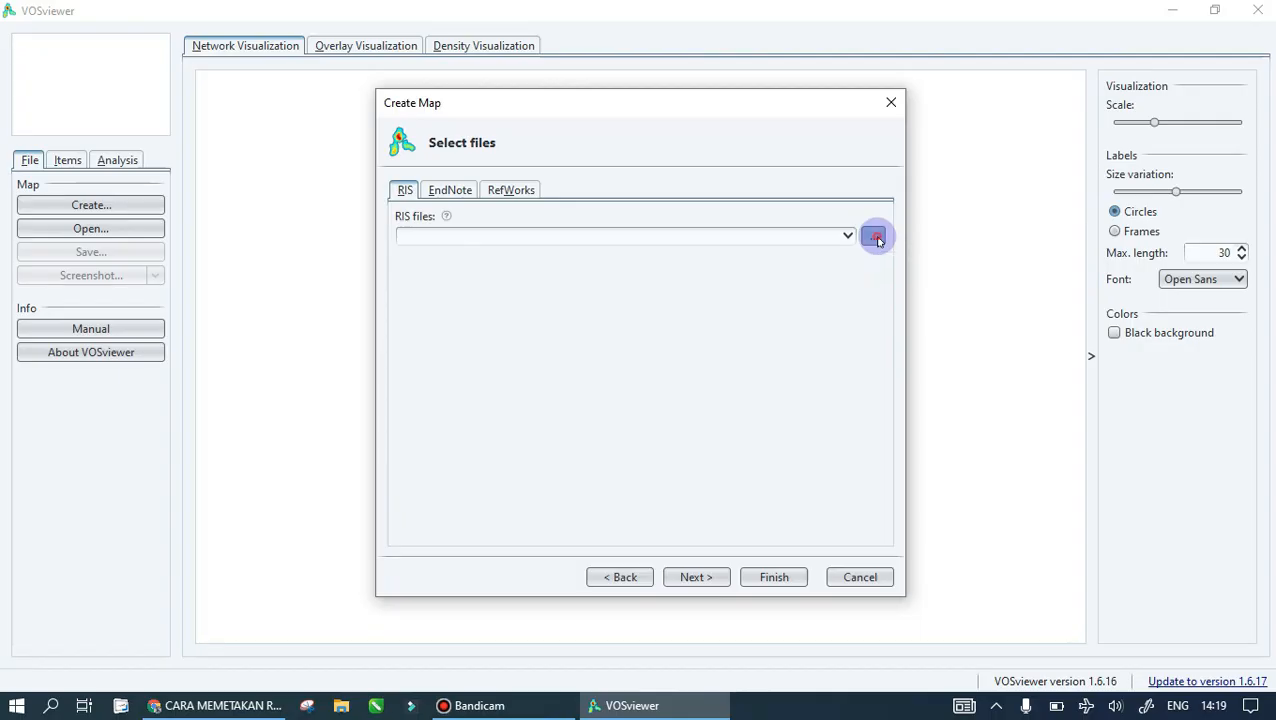
pyautogui.click(700, 225)
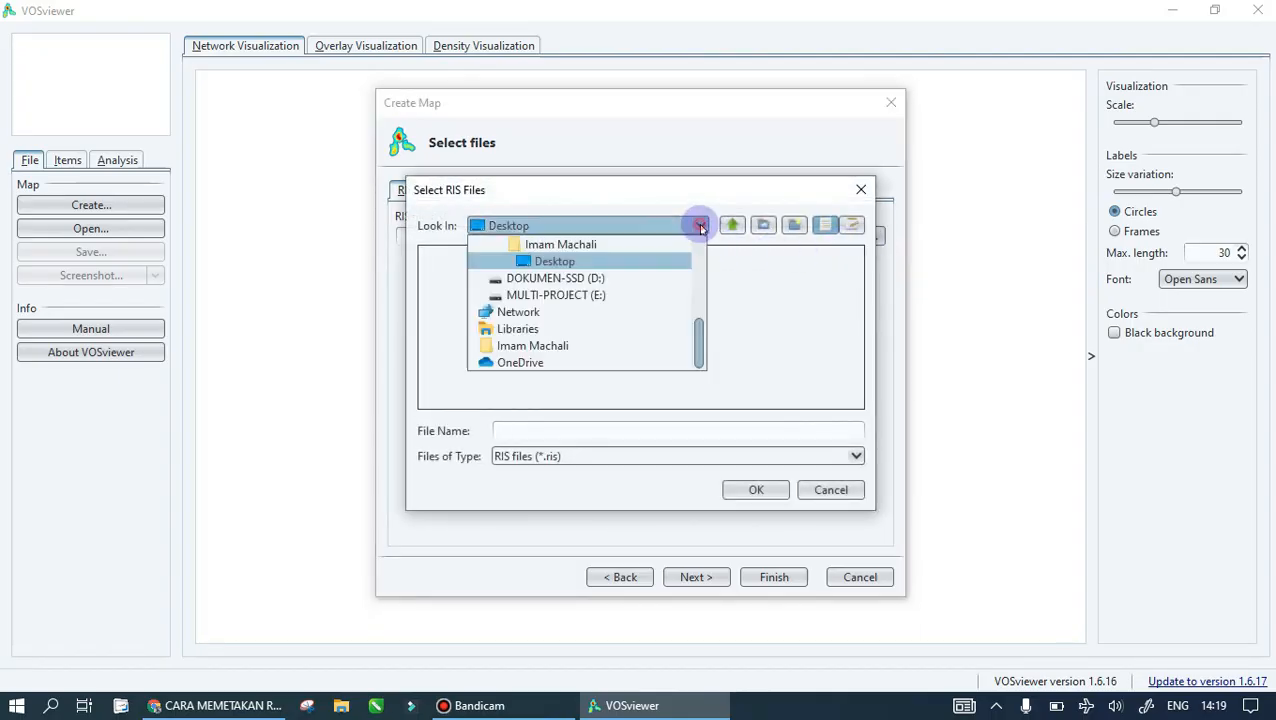
pyautogui.click(601, 294)
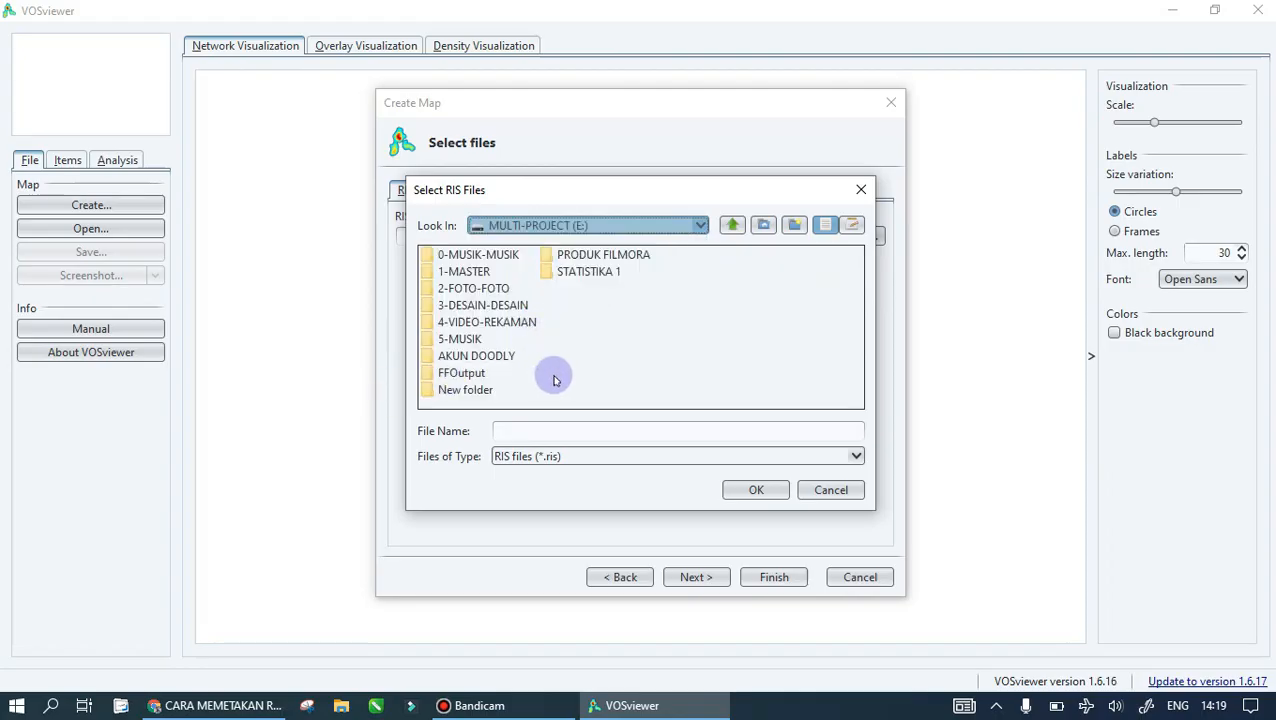
pyautogui.doubleClick(506, 323)
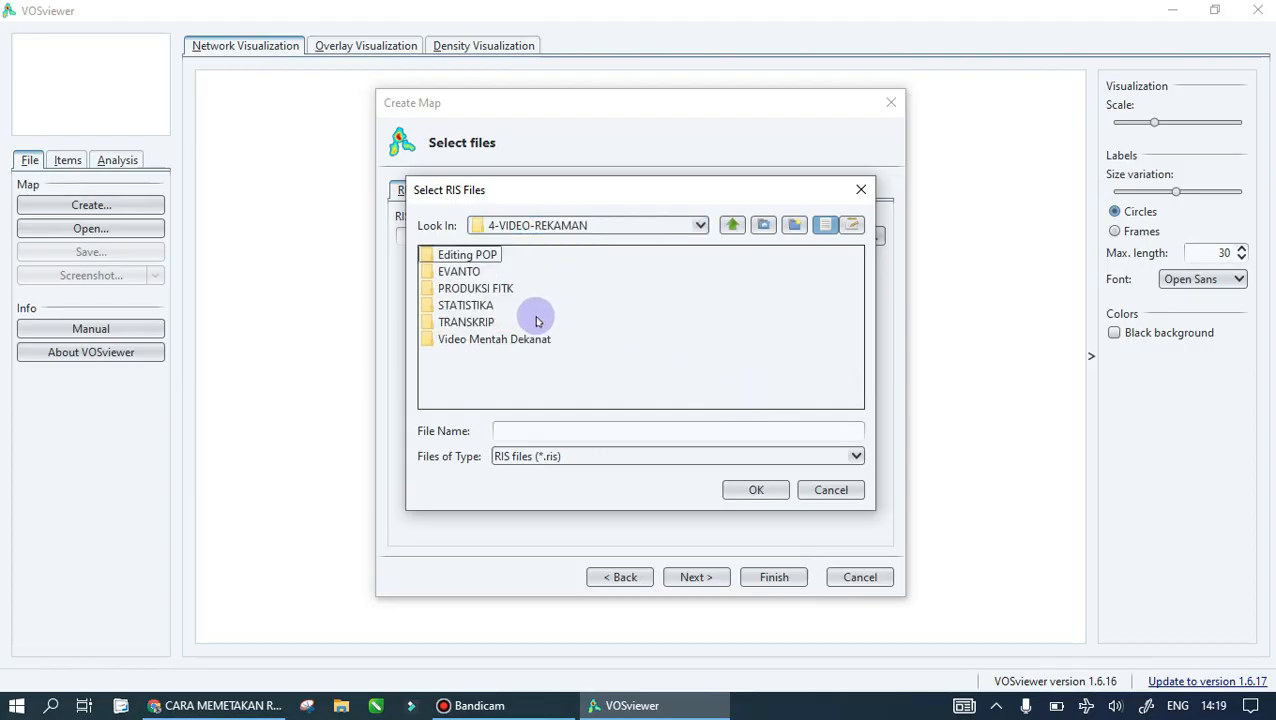
pyautogui.doubleClick(488, 288)
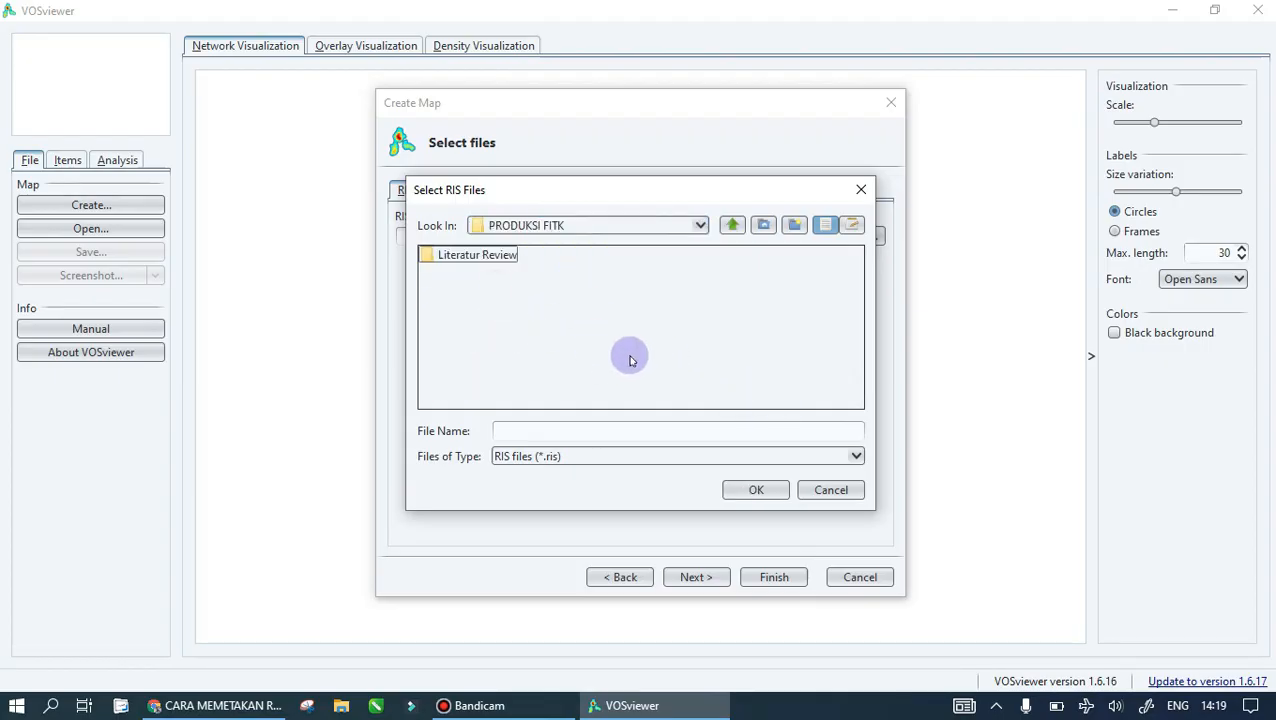
pyautogui.doubleClick(474, 256)
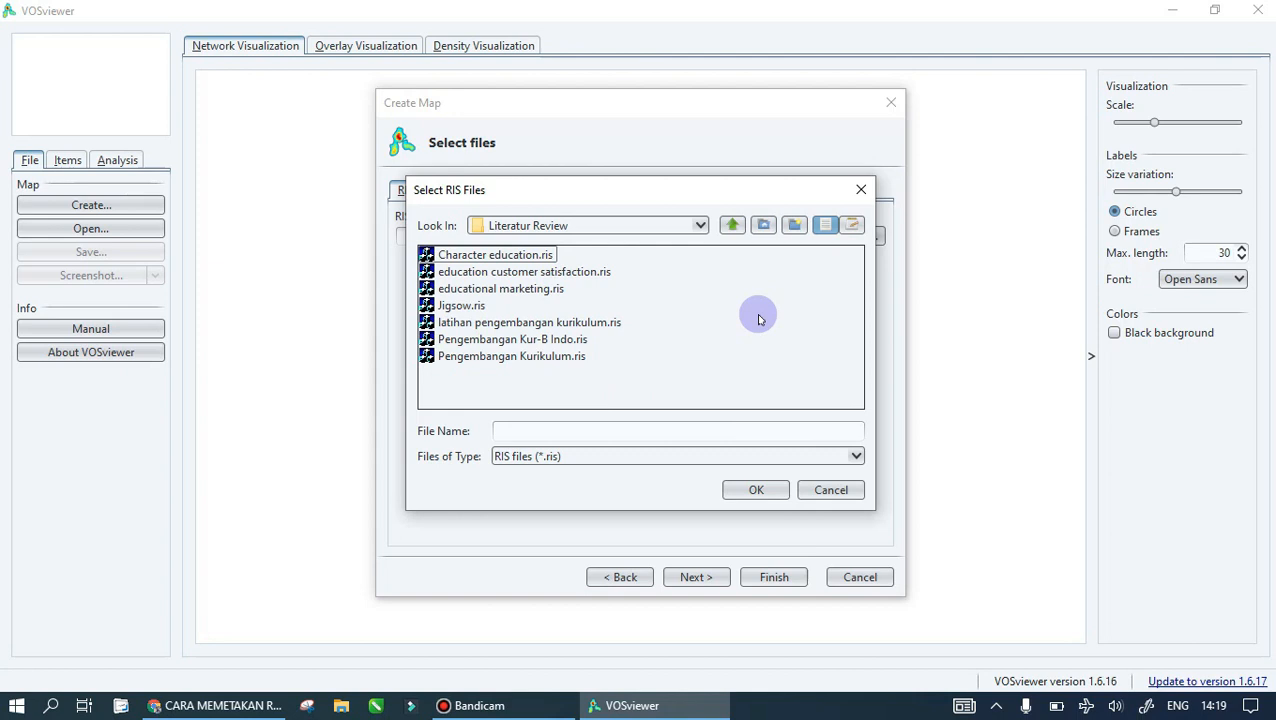
pyautogui.click(850, 457)
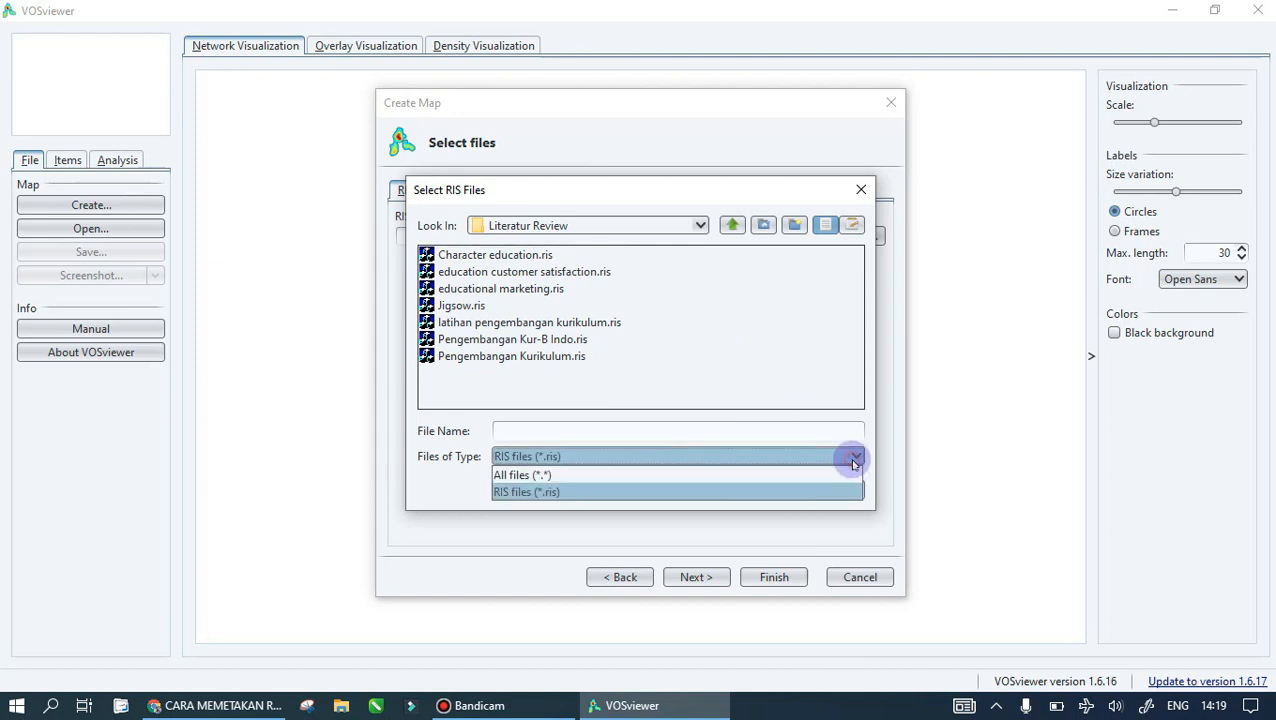
pyautogui.click(567, 456)
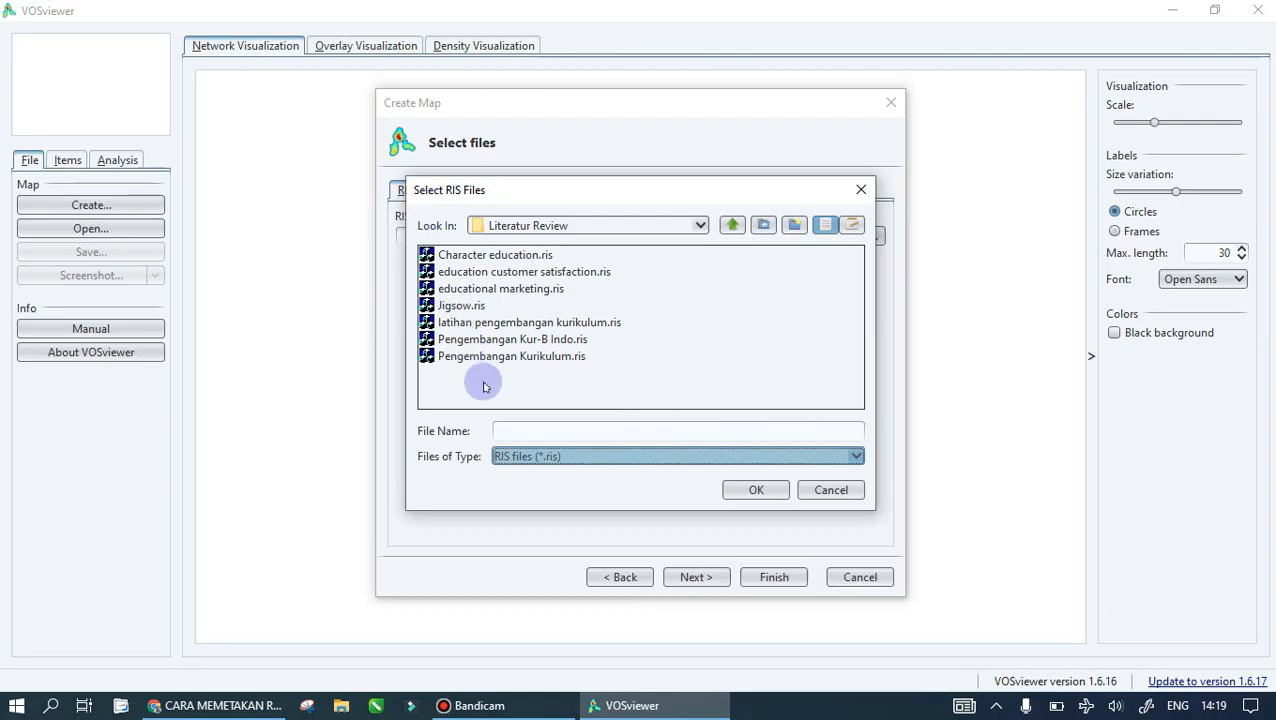
pyautogui.click(530, 255)
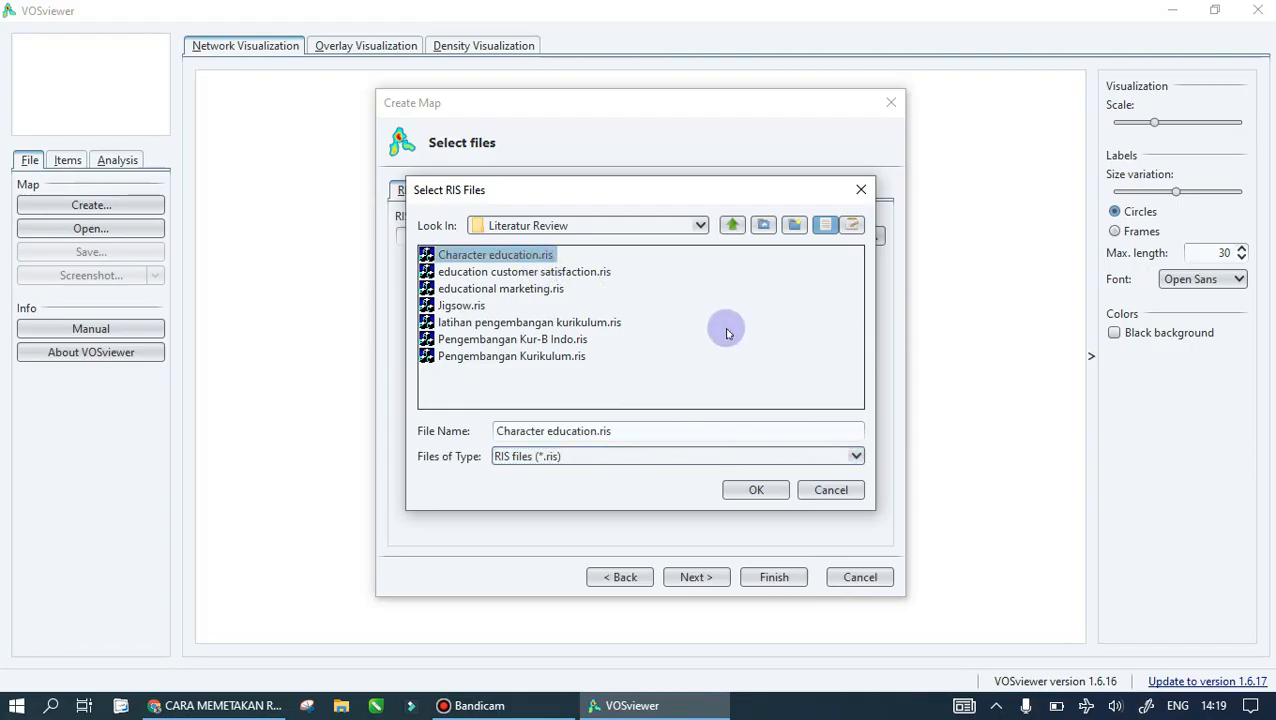
pyautogui.click(758, 490)
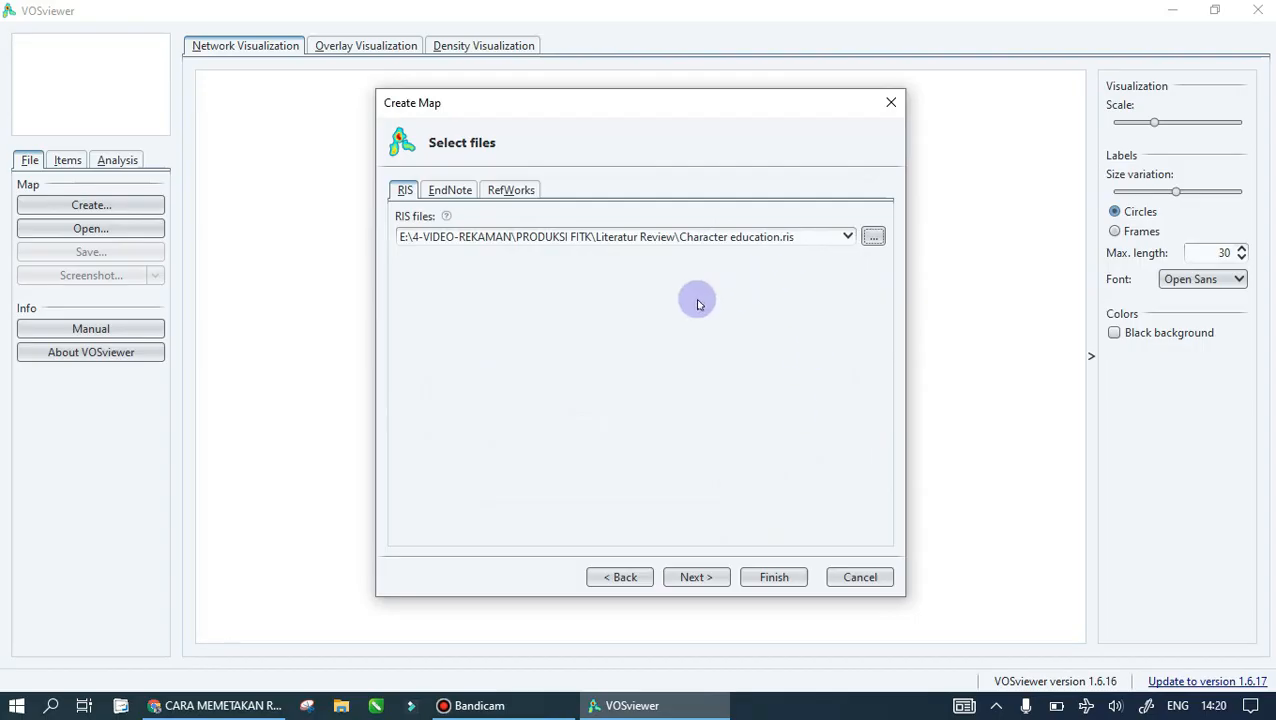
pyautogui.click(701, 578)
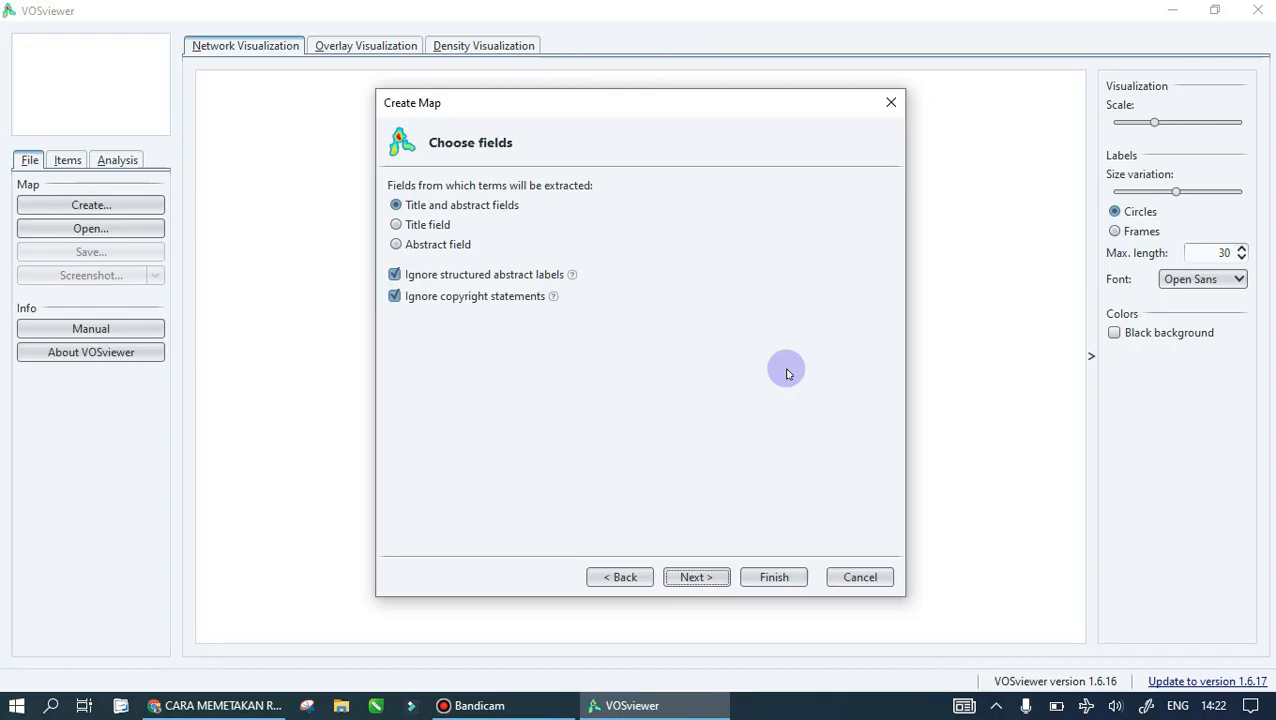
# - Extract terms from the title and abstract fields and use binary counting without a thesaurus file
pyautogui.click(401, 208)
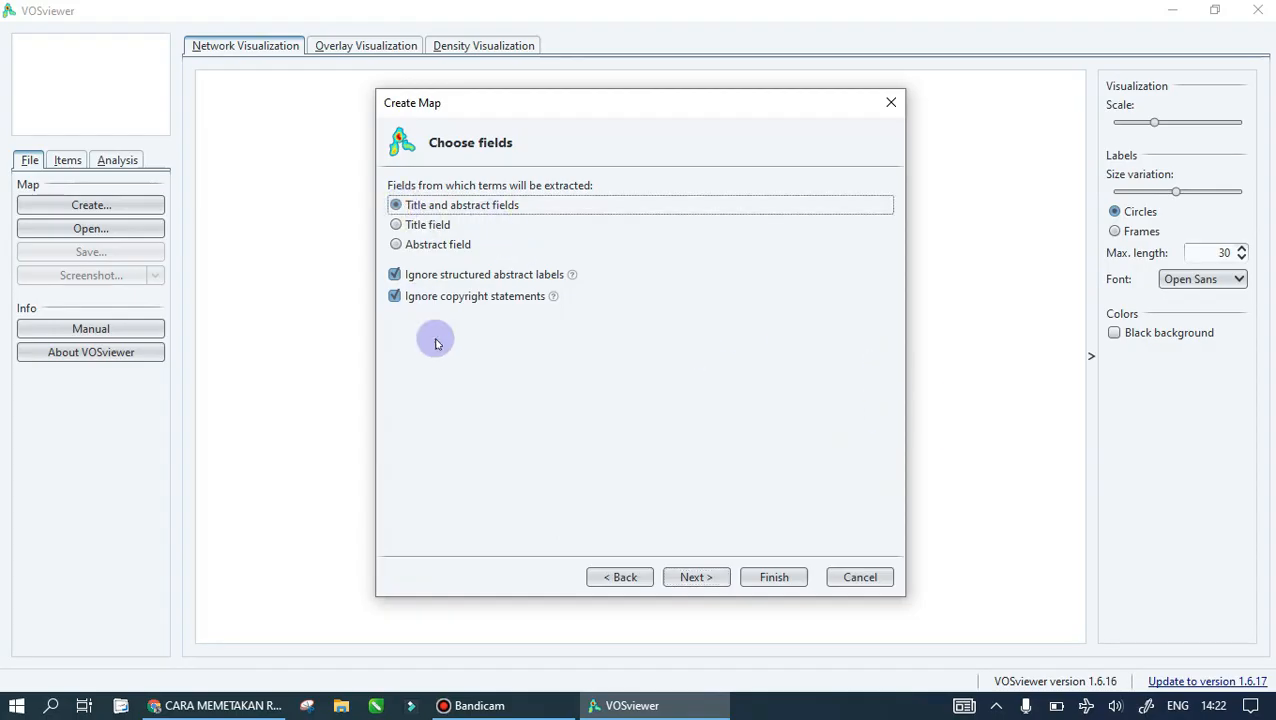
pyautogui.click(706, 577)
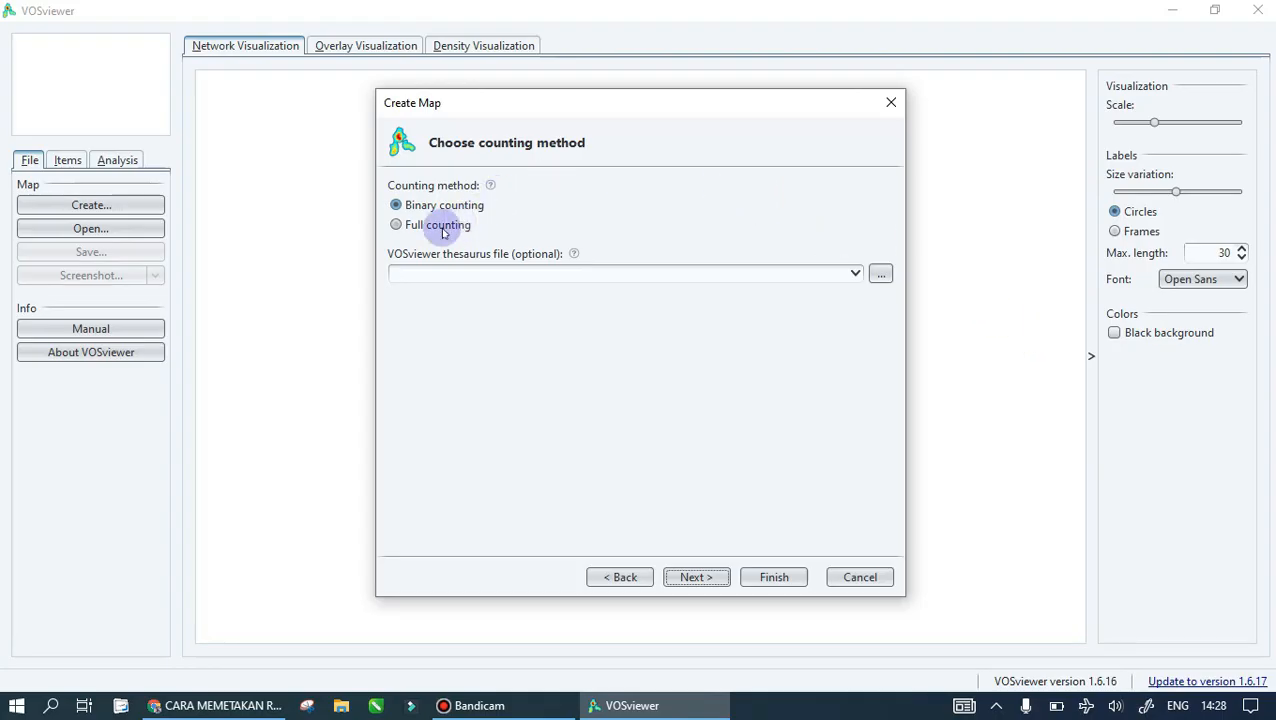
pyautogui.click(416, 208)
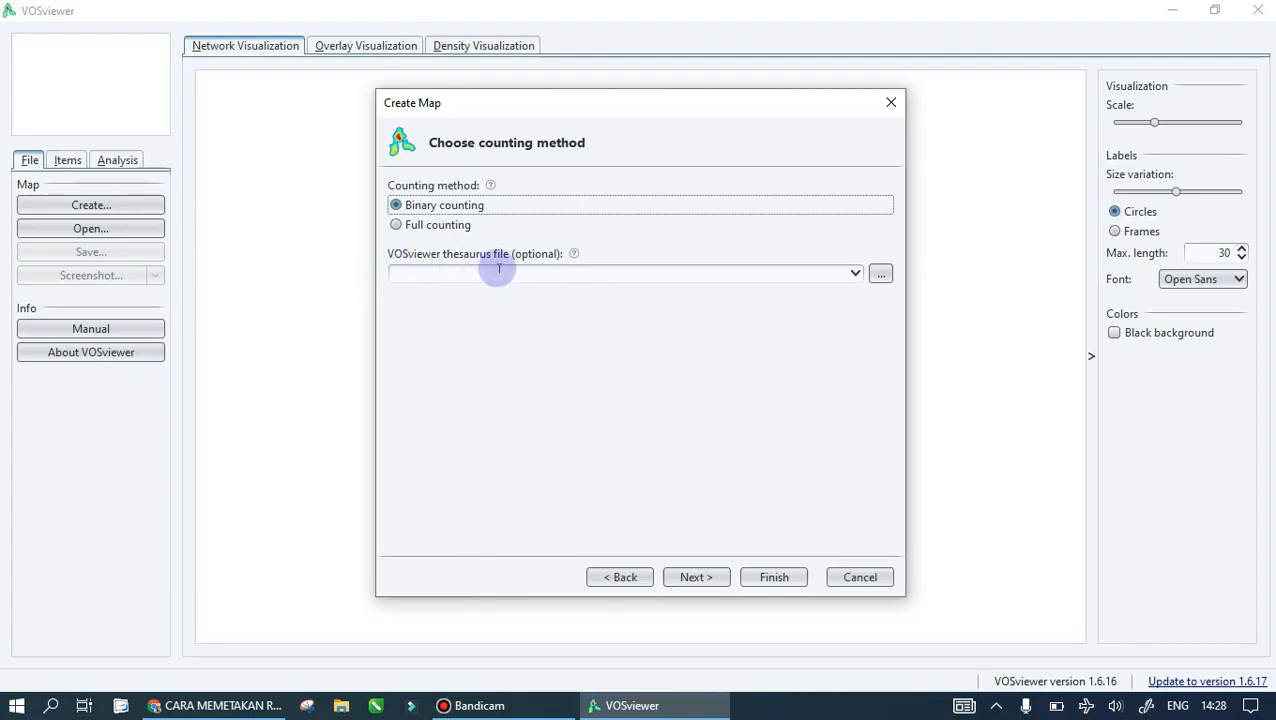
pyautogui.click(703, 578)
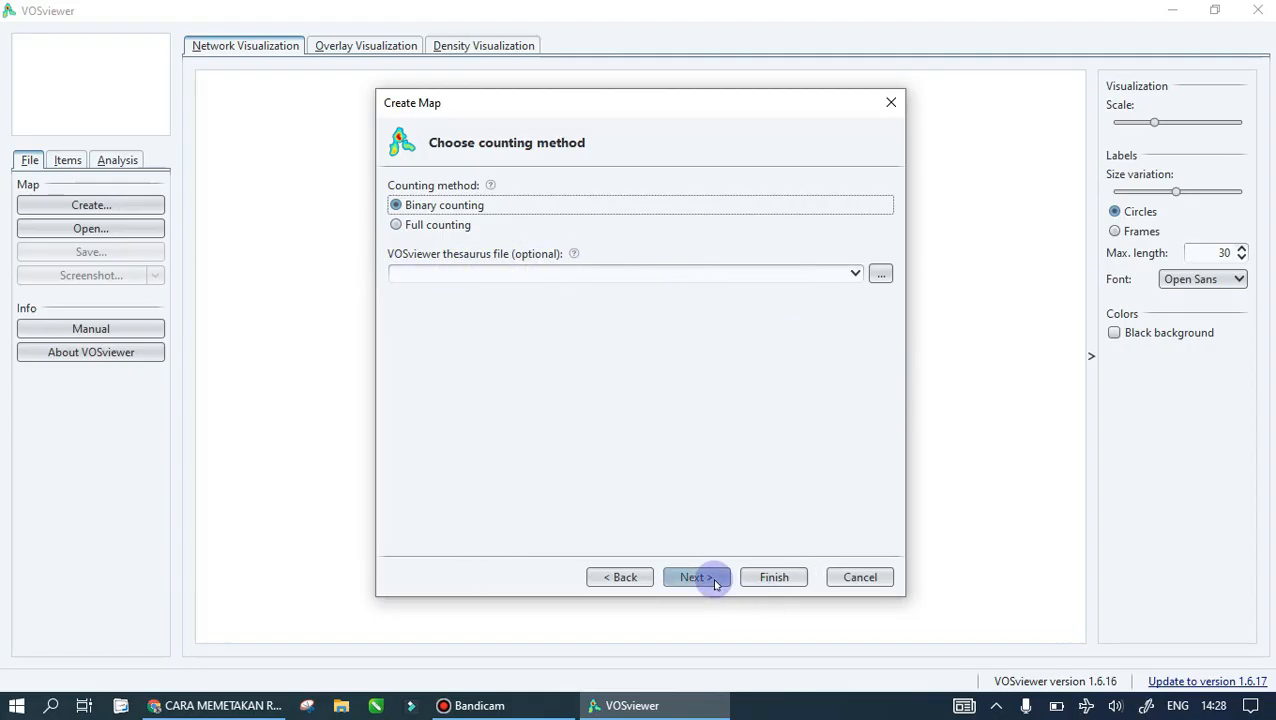
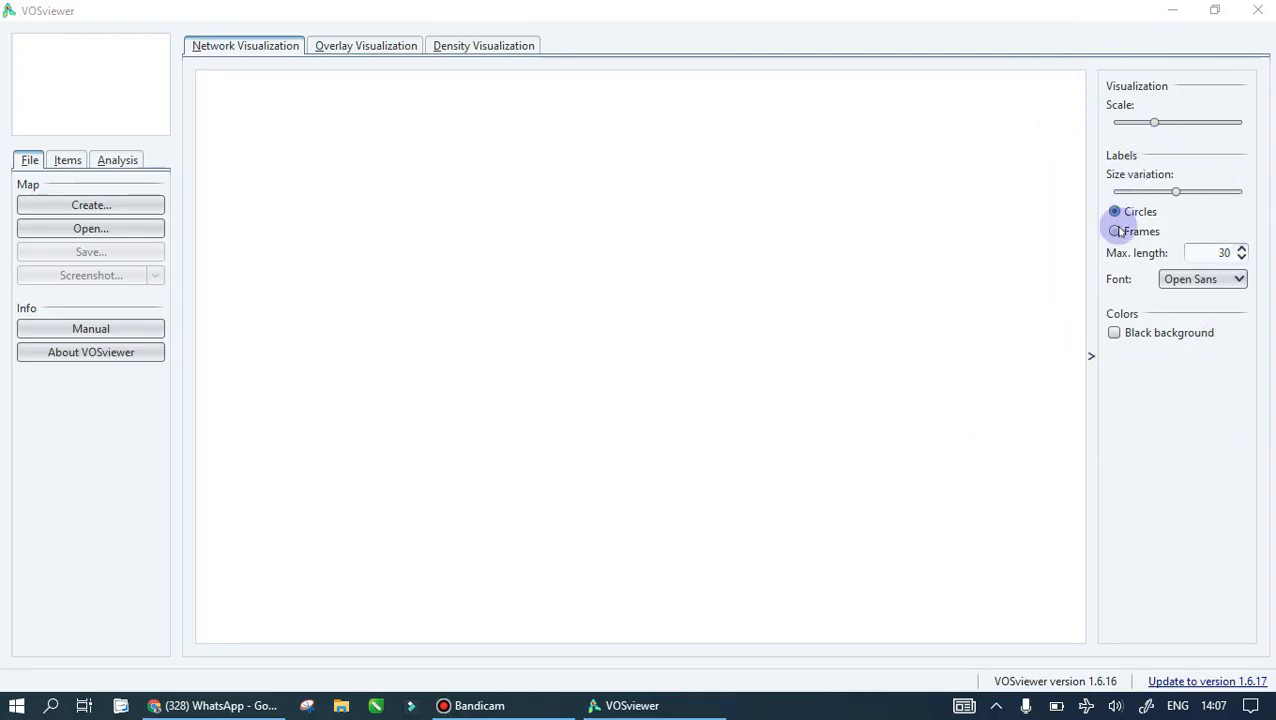
pyautogui.click(1205, 279)
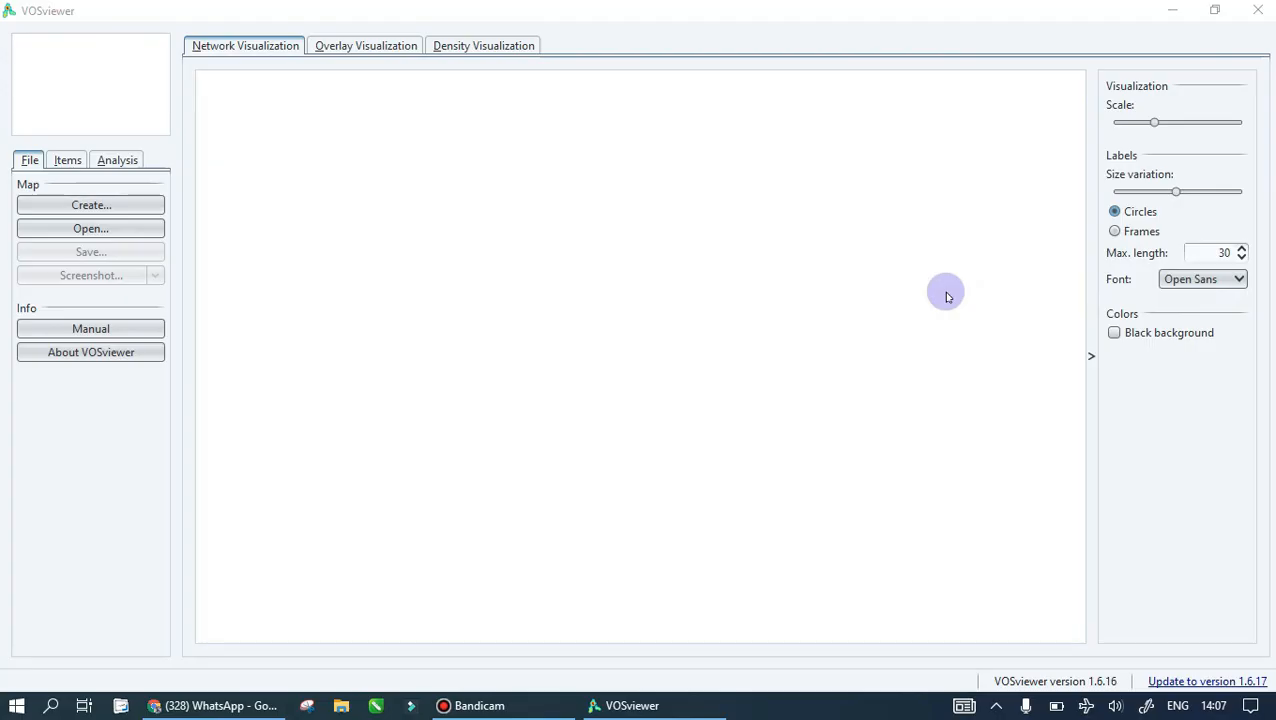
pyautogui.click(686, 331)
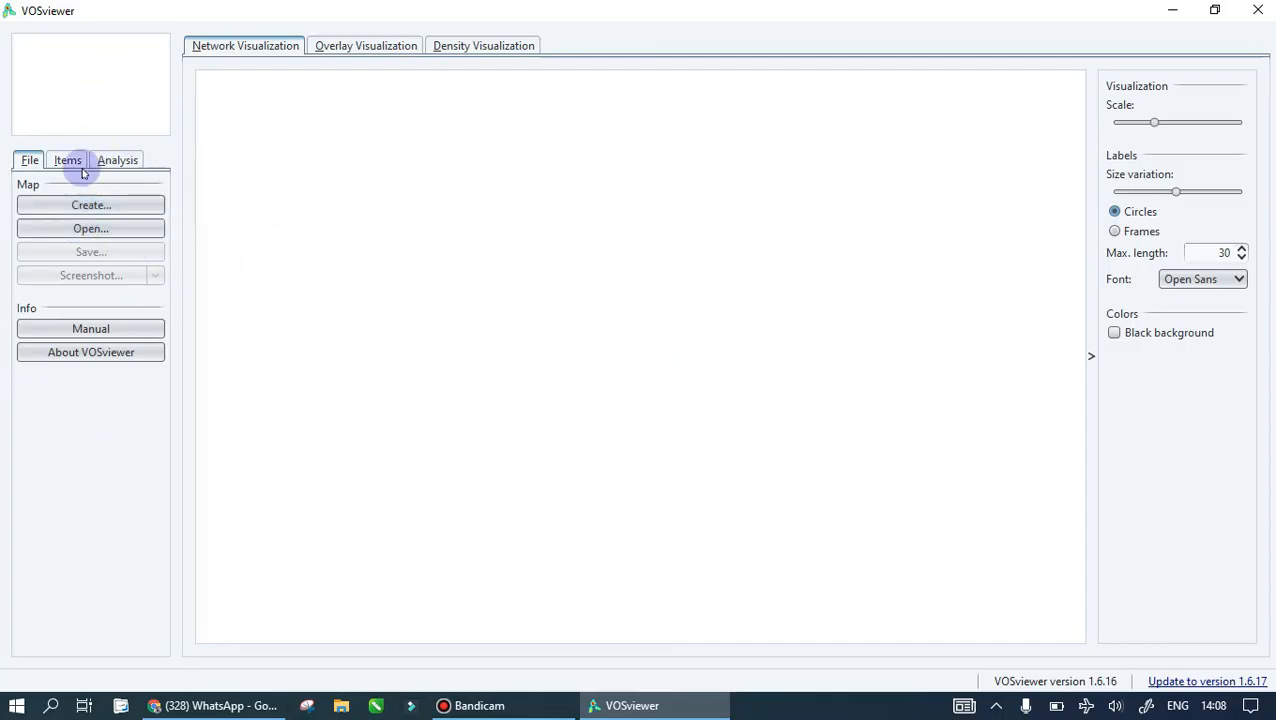
# - Start creating a new map based on text data and continue to the data source choice
pyautogui.click(110, 206)
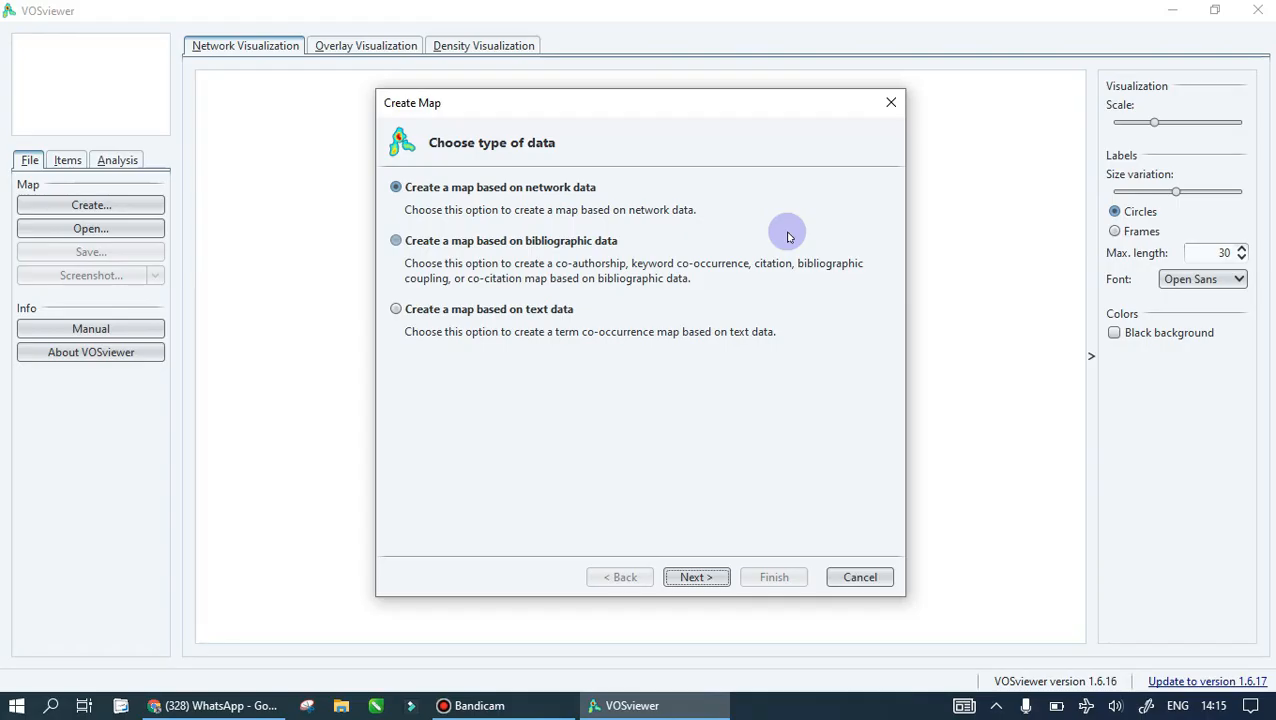
pyautogui.click(396, 241)
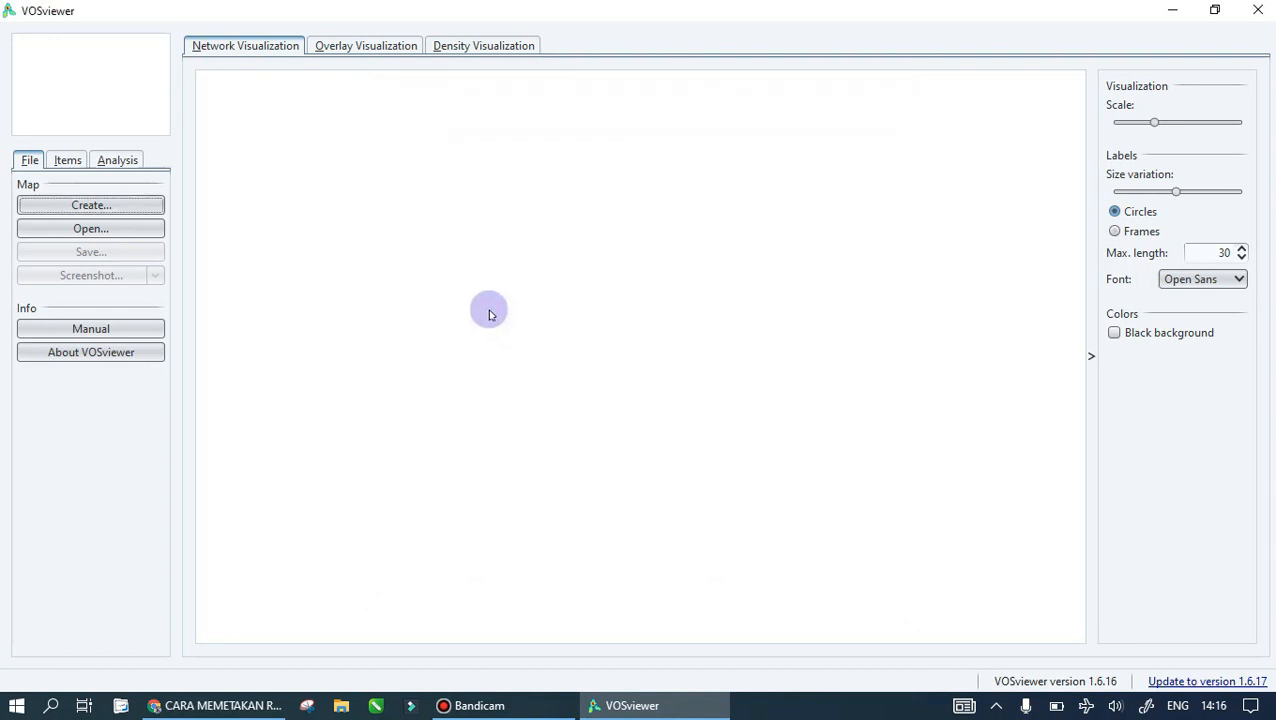
pyautogui.click(105, 204)
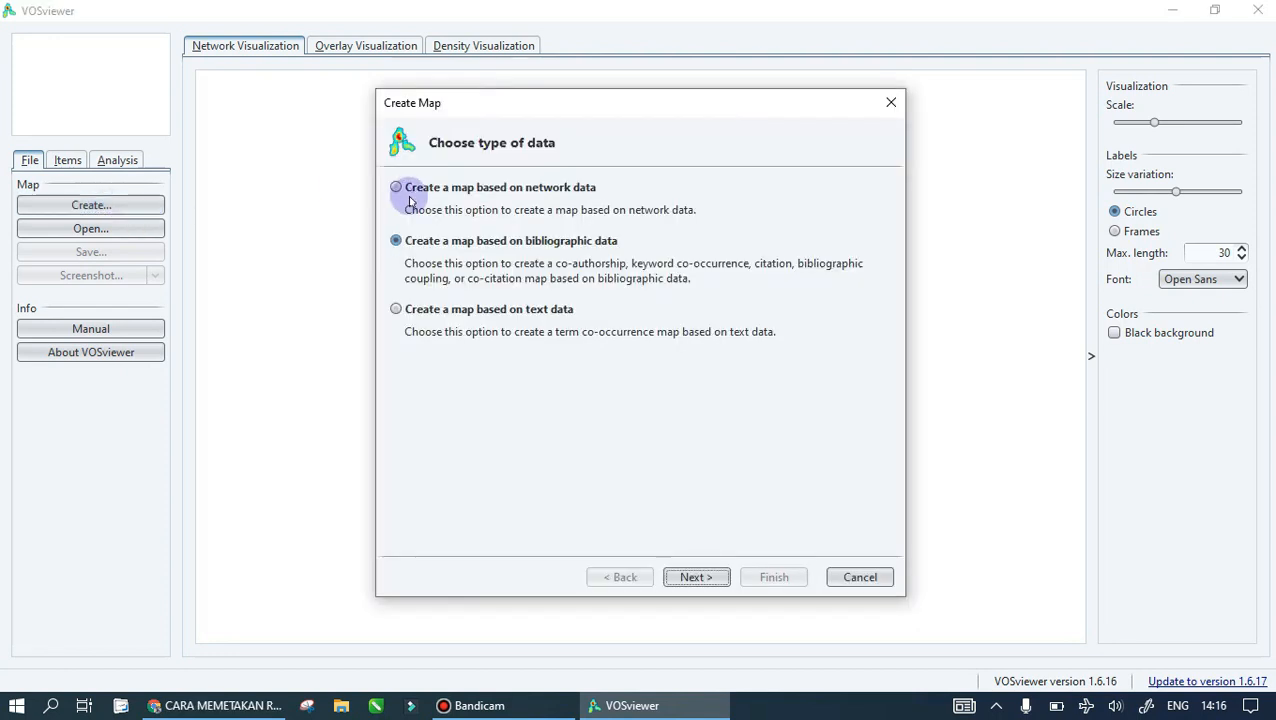
pyautogui.click(397, 310)
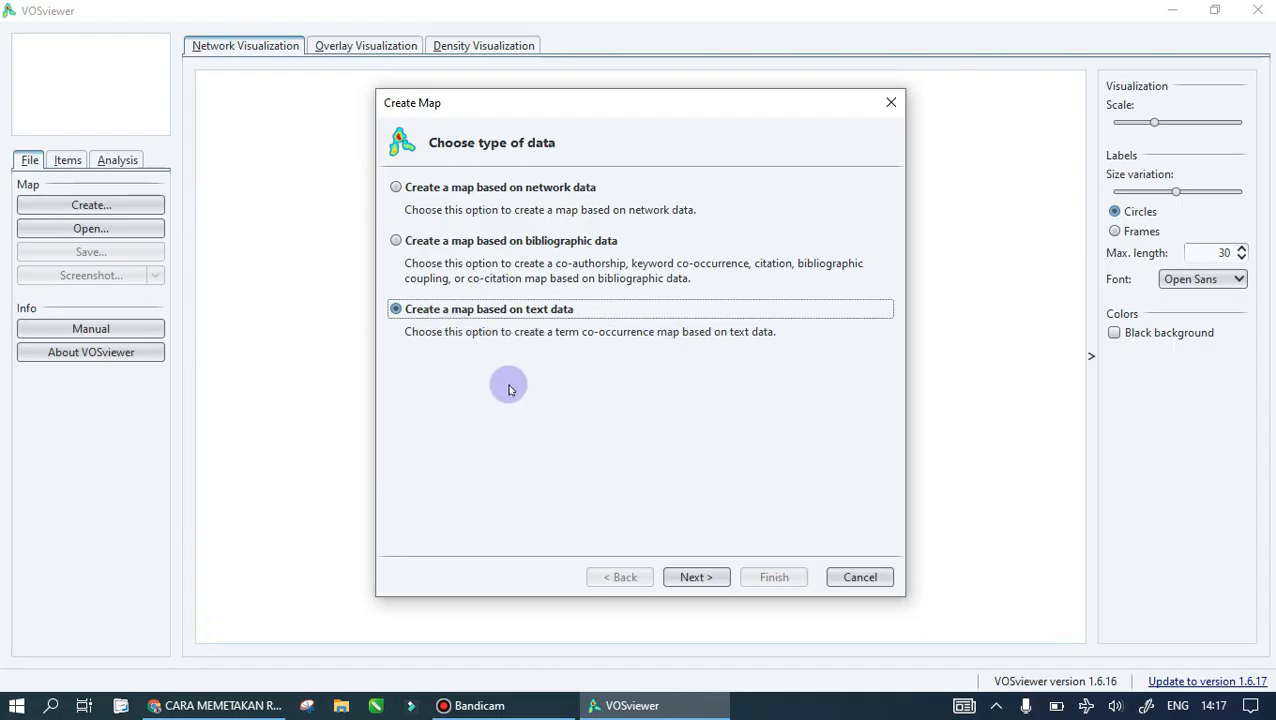
pyautogui.click(699, 577)
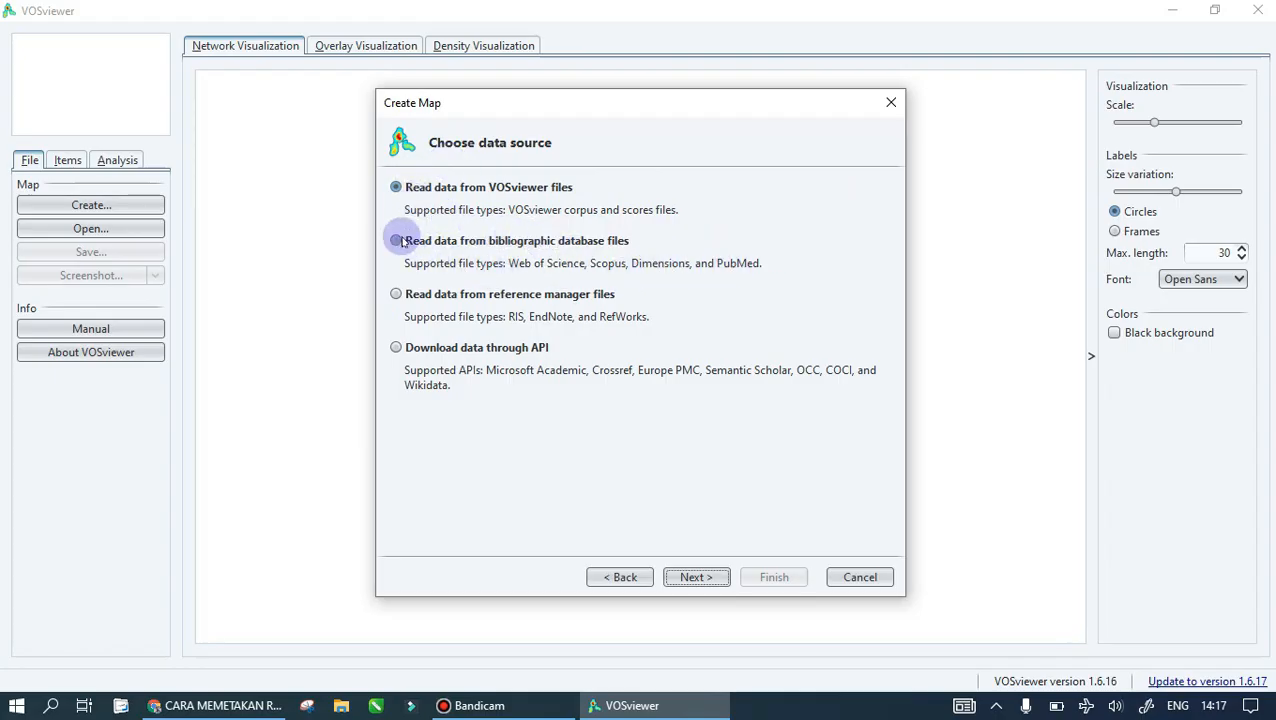
# - Go through the data source options, settle on reading data from reference manager files, and continue to the file selection
pyautogui.click(396, 241)
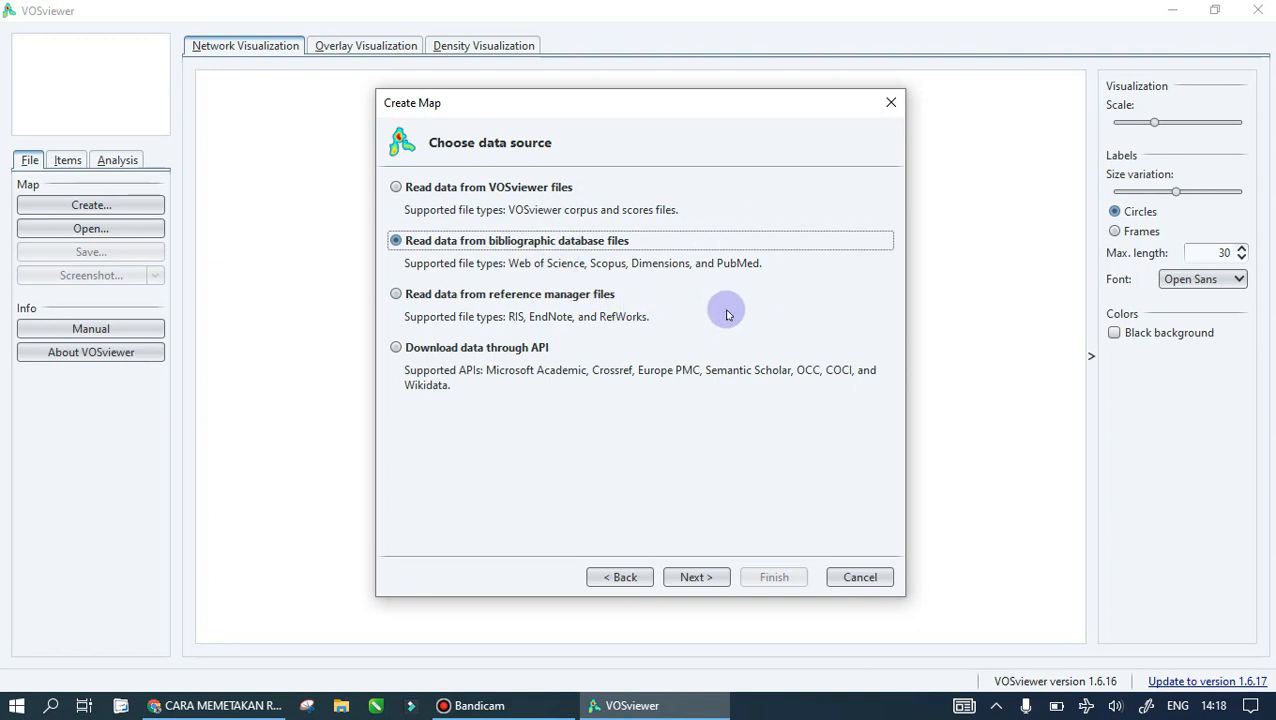
pyautogui.click(396, 294)
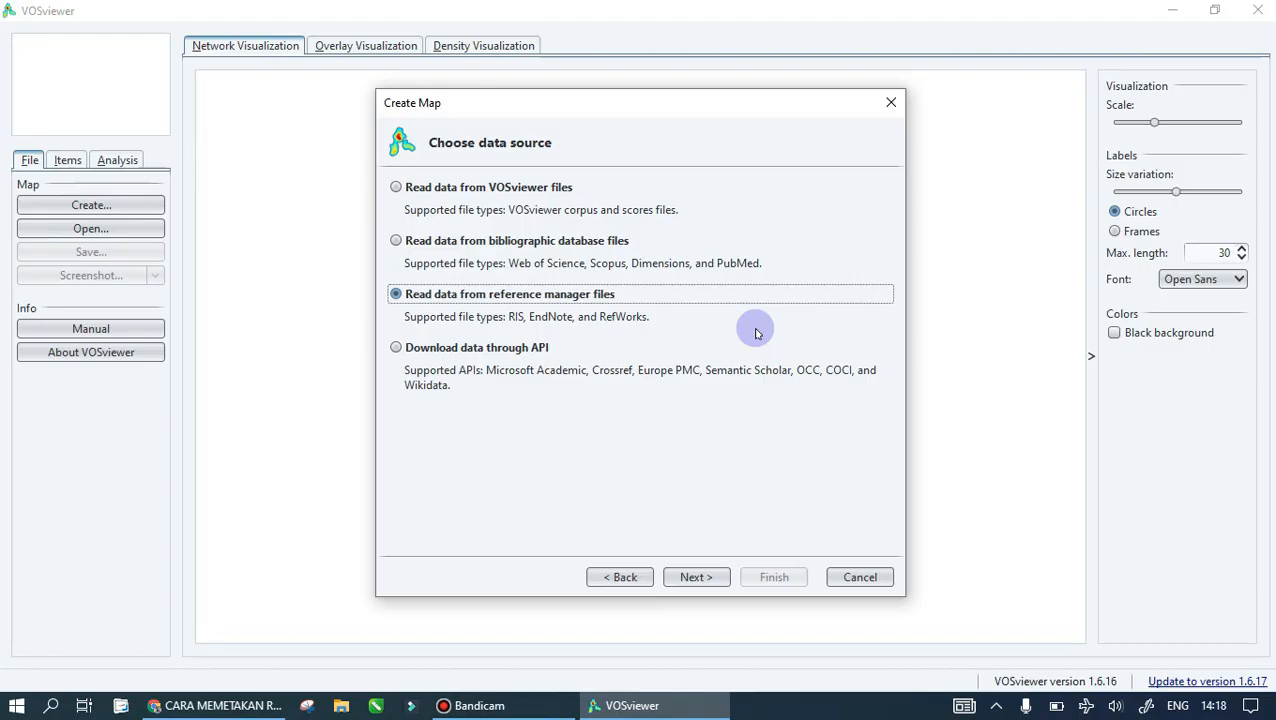
pyautogui.click(440, 356)
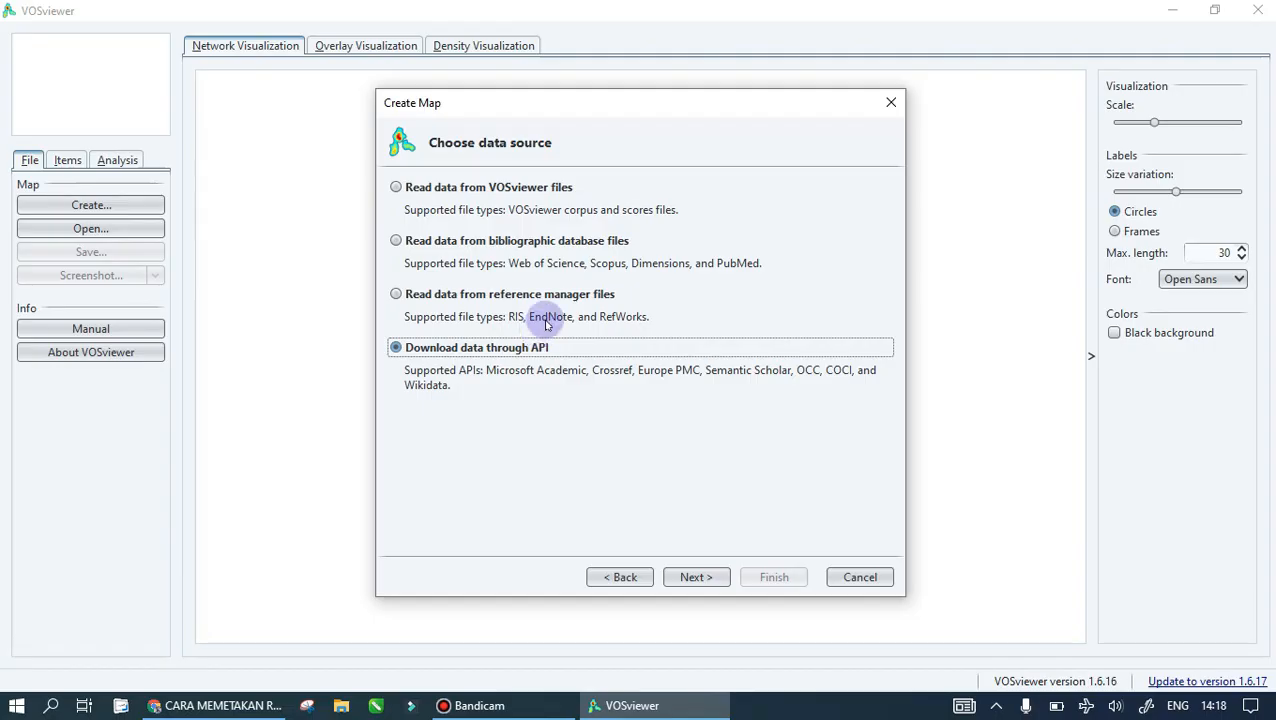
pyautogui.click(397, 295)
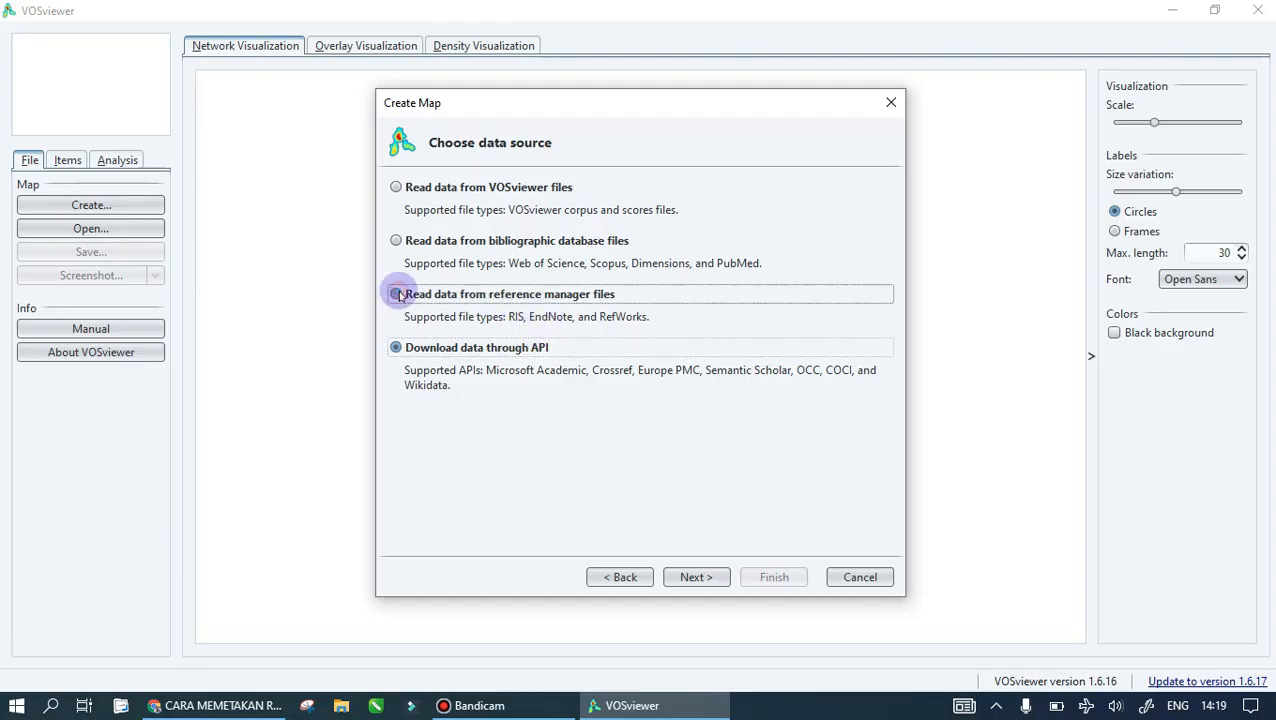
pyautogui.click(697, 578)
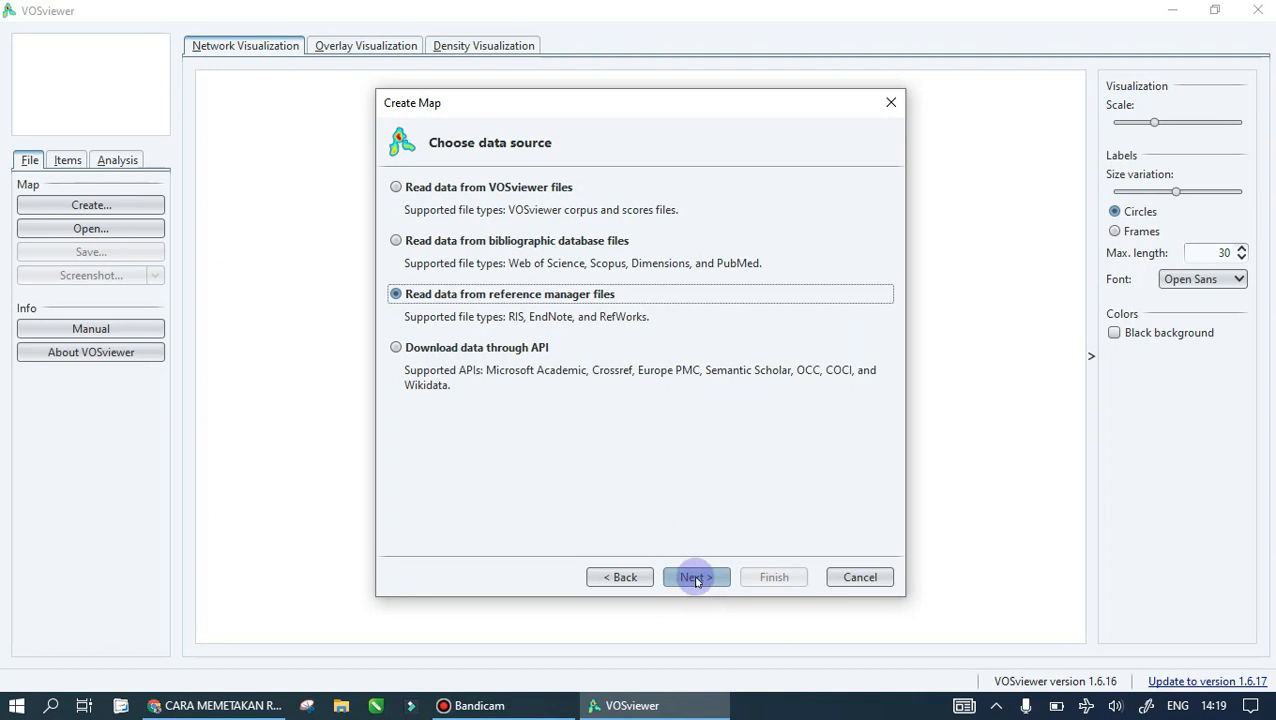
pyautogui.click(697, 578)
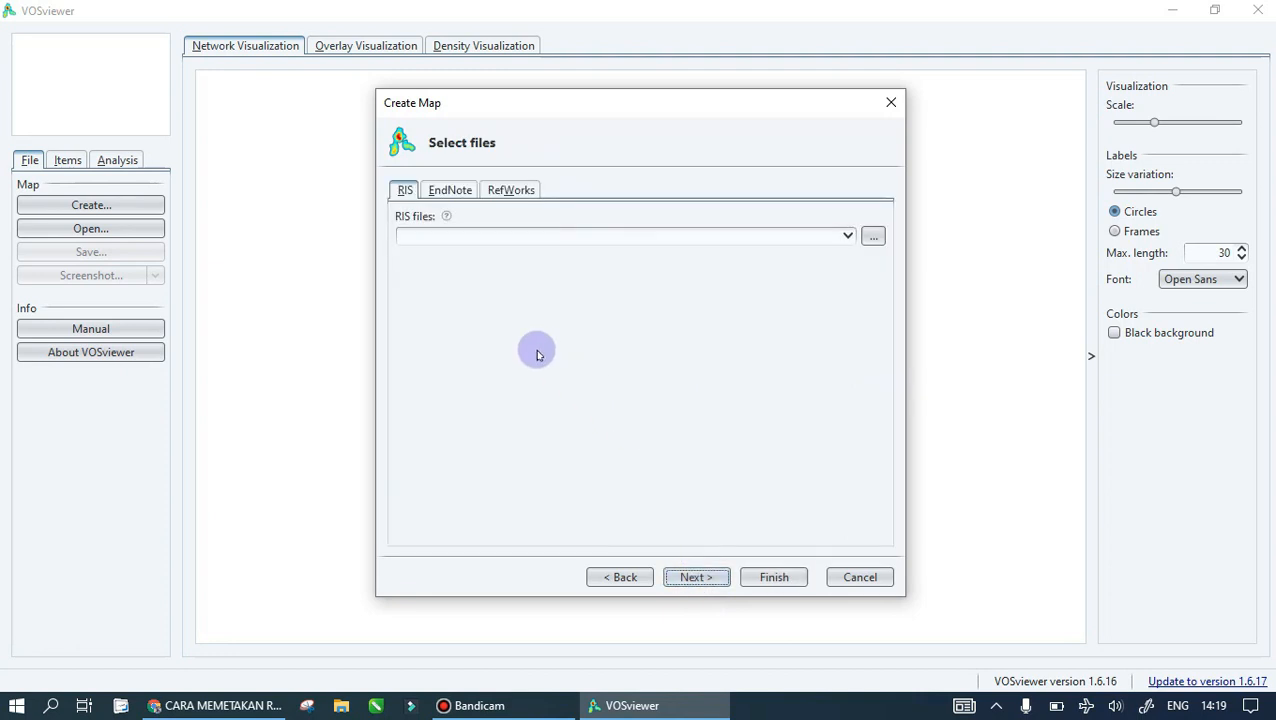
# - Browse for RIS files in the folder E:\4-VIDEO-REKAMAN\PRODUKSI FITK\Literatur Review
pyautogui.click(406, 192)
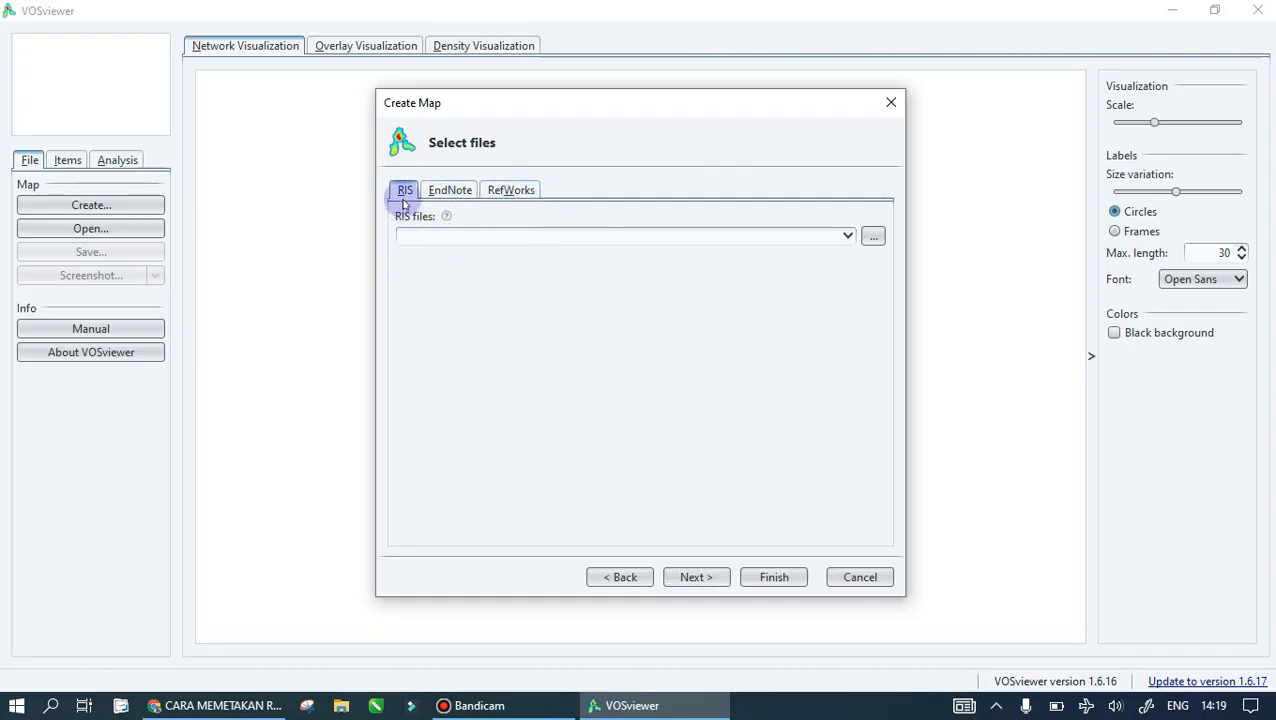
pyautogui.click(874, 236)
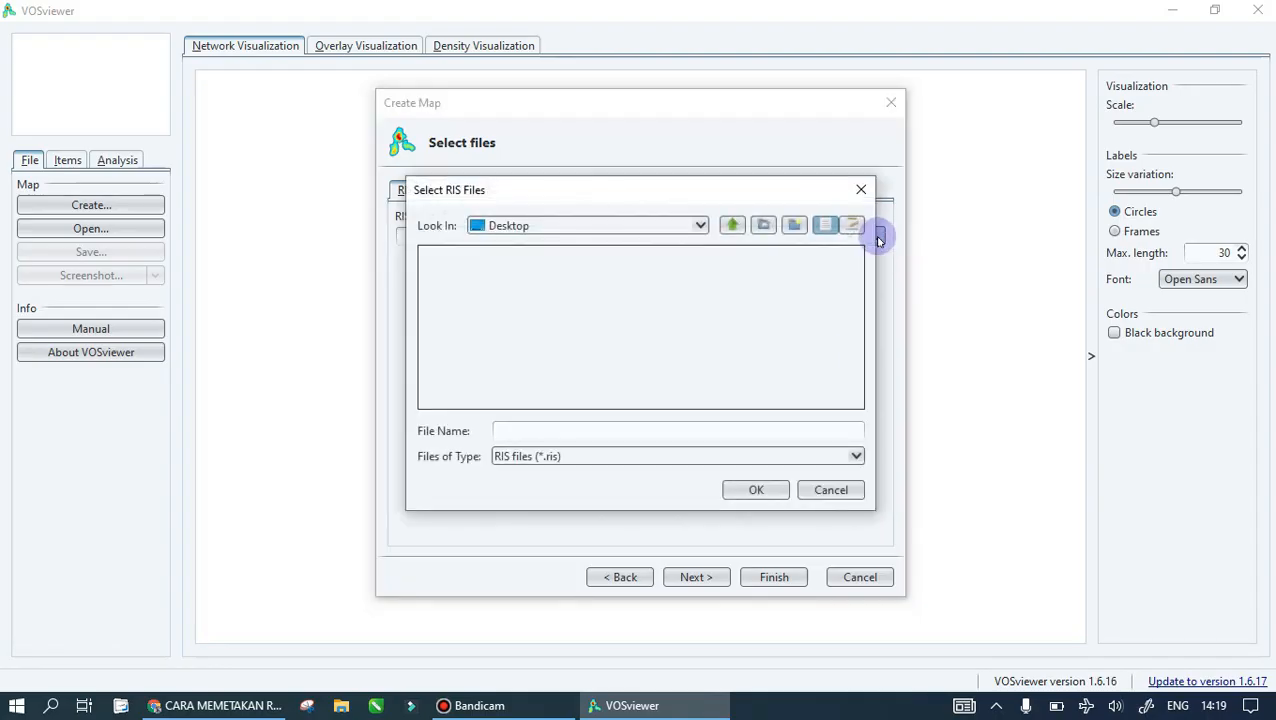
pyautogui.click(701, 226)
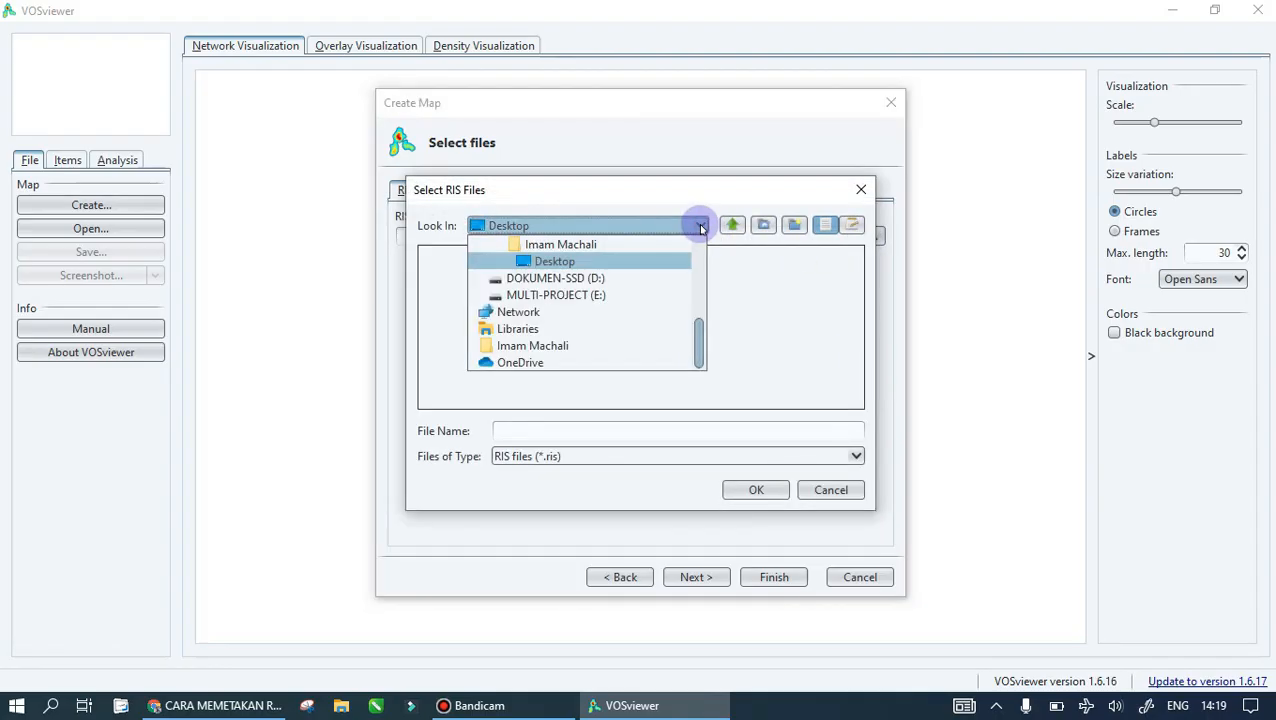
pyautogui.click(595, 294)
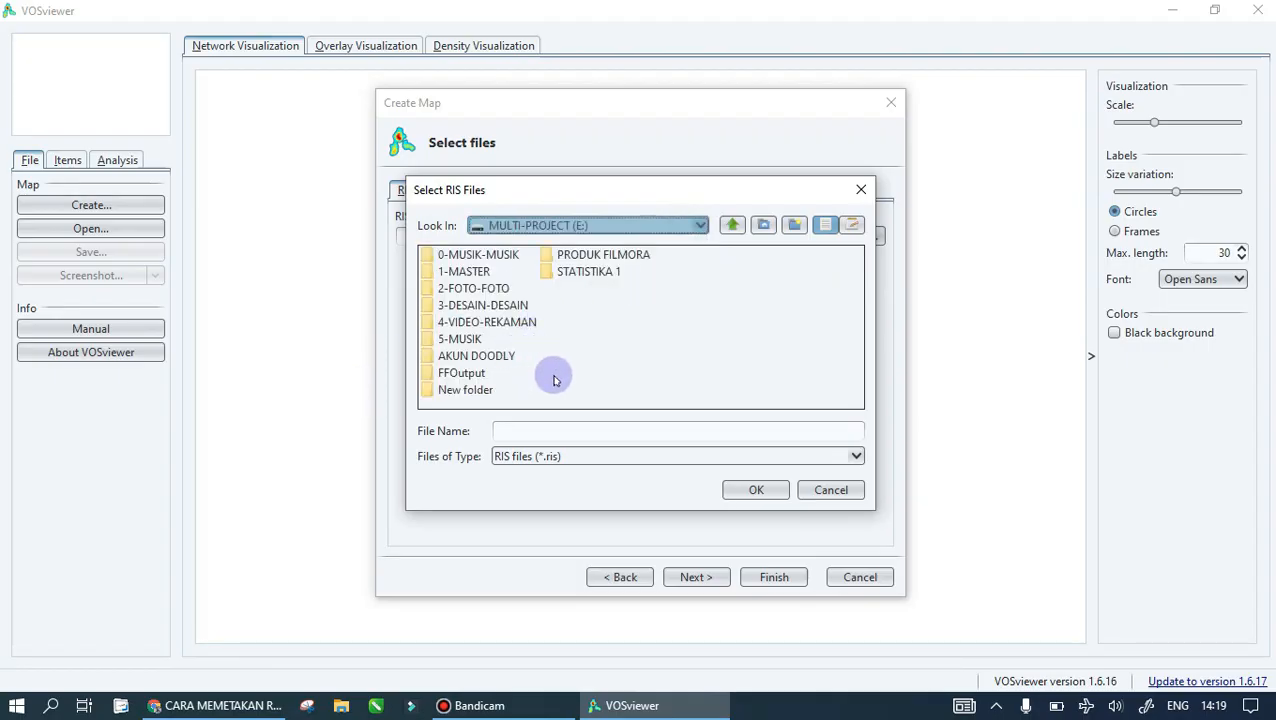
pyautogui.doubleClick(507, 324)
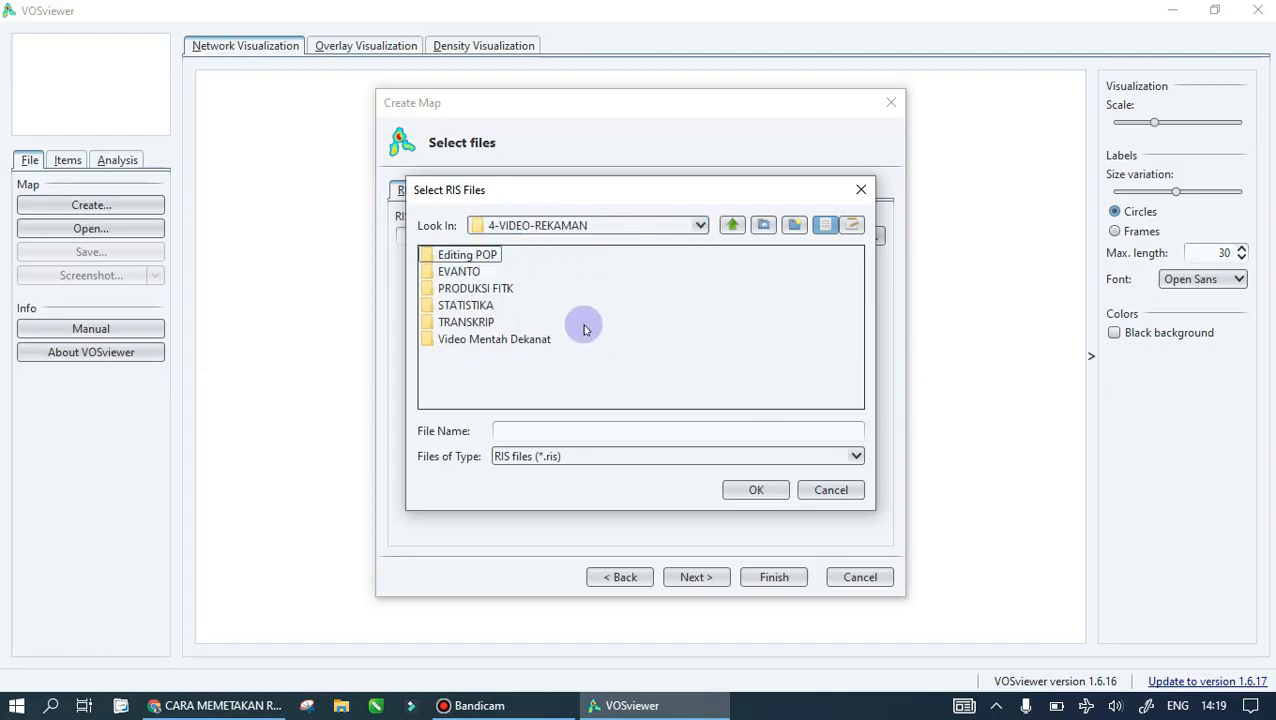
pyautogui.doubleClick(497, 288)
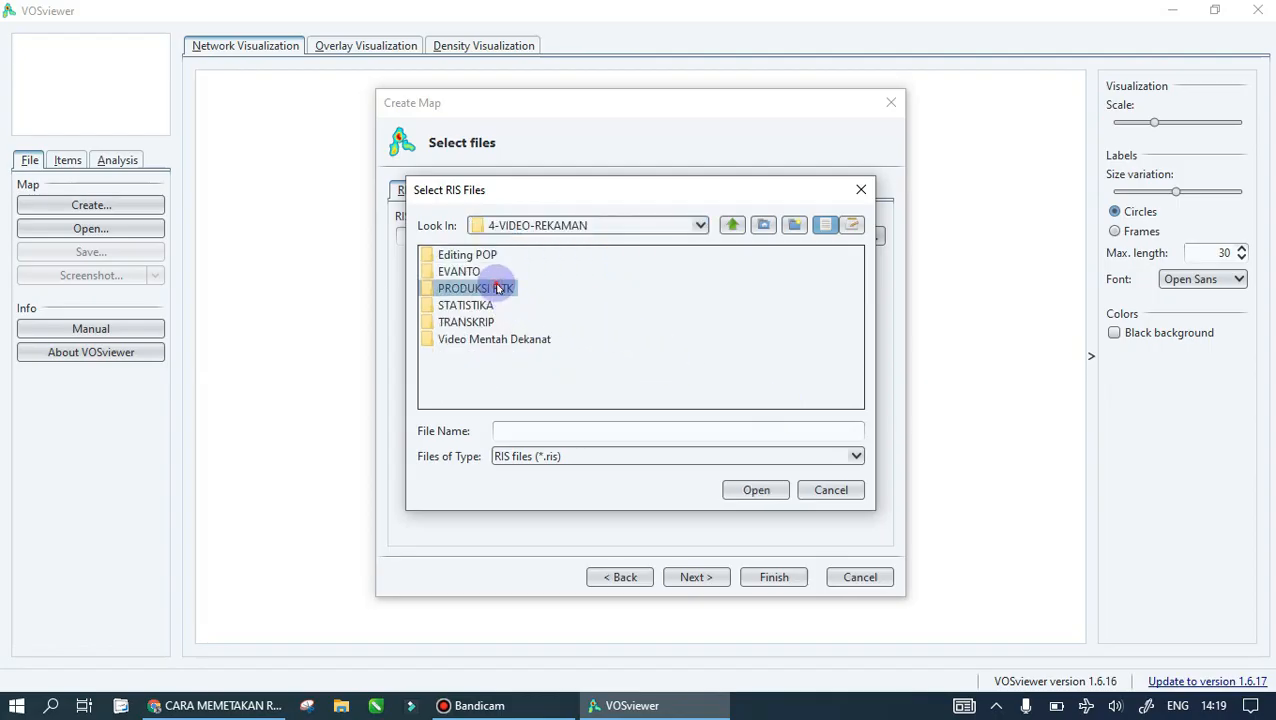
pyautogui.doubleClick(470, 256)
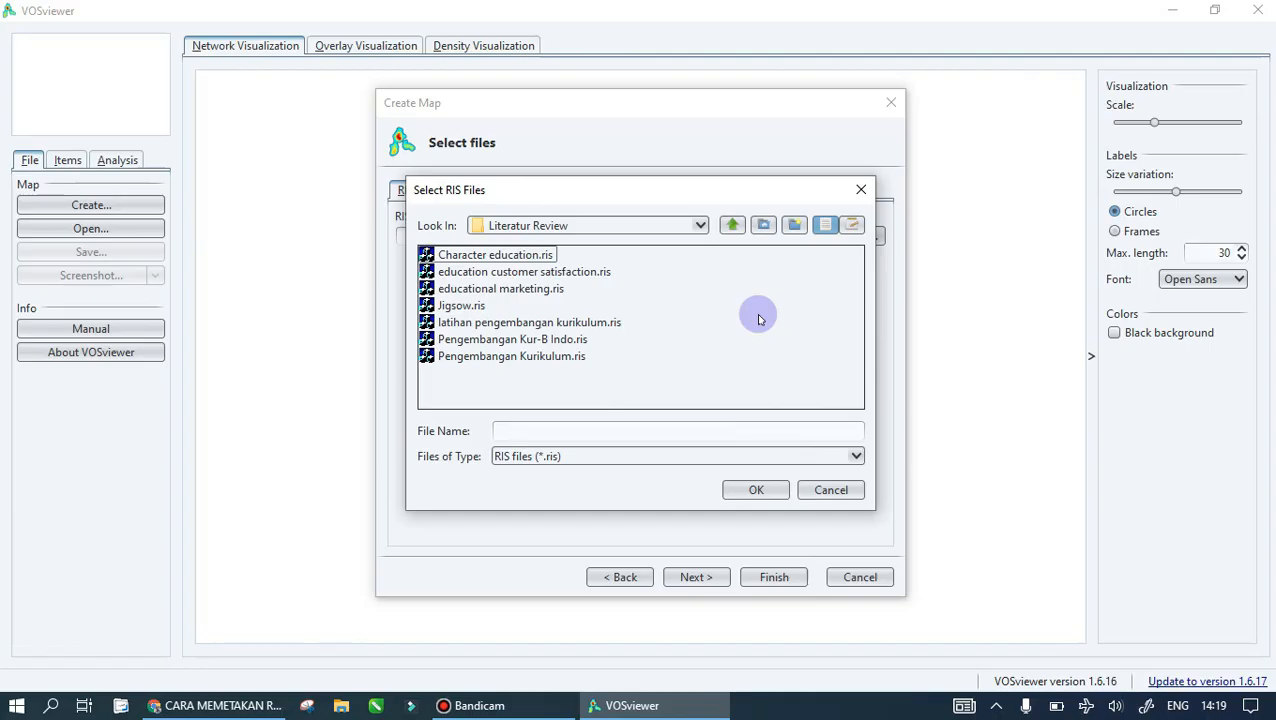
# - Keep the file type on RIS files, load "Character education.ris" as the map's input, and continue to the field choice
pyautogui.click(852, 456)
pyautogui.click(564, 456)
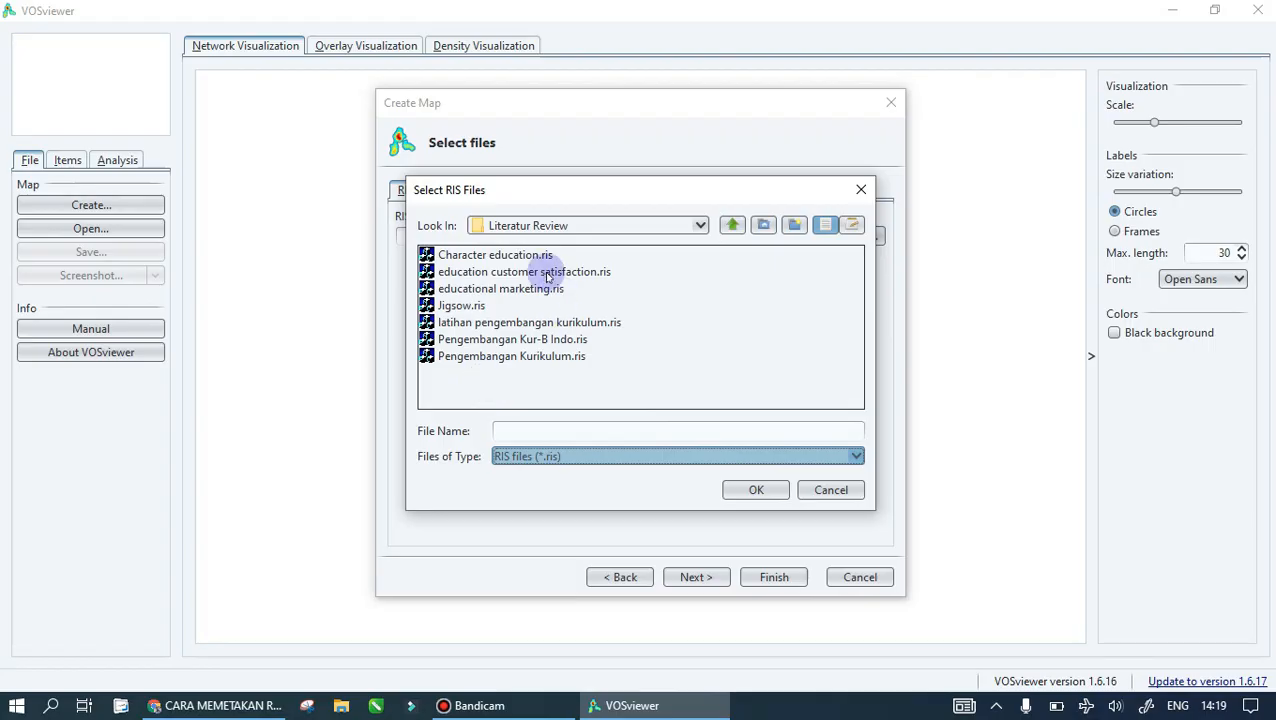
pyautogui.click(530, 256)
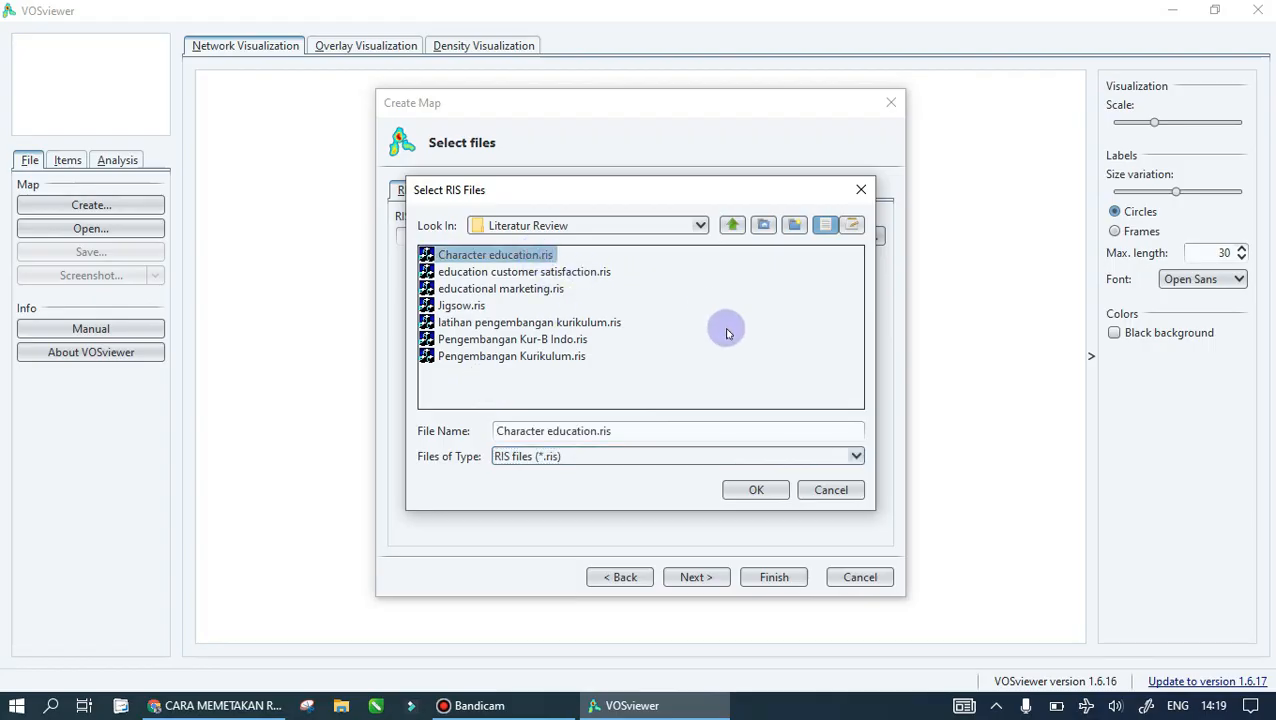
pyautogui.click(759, 491)
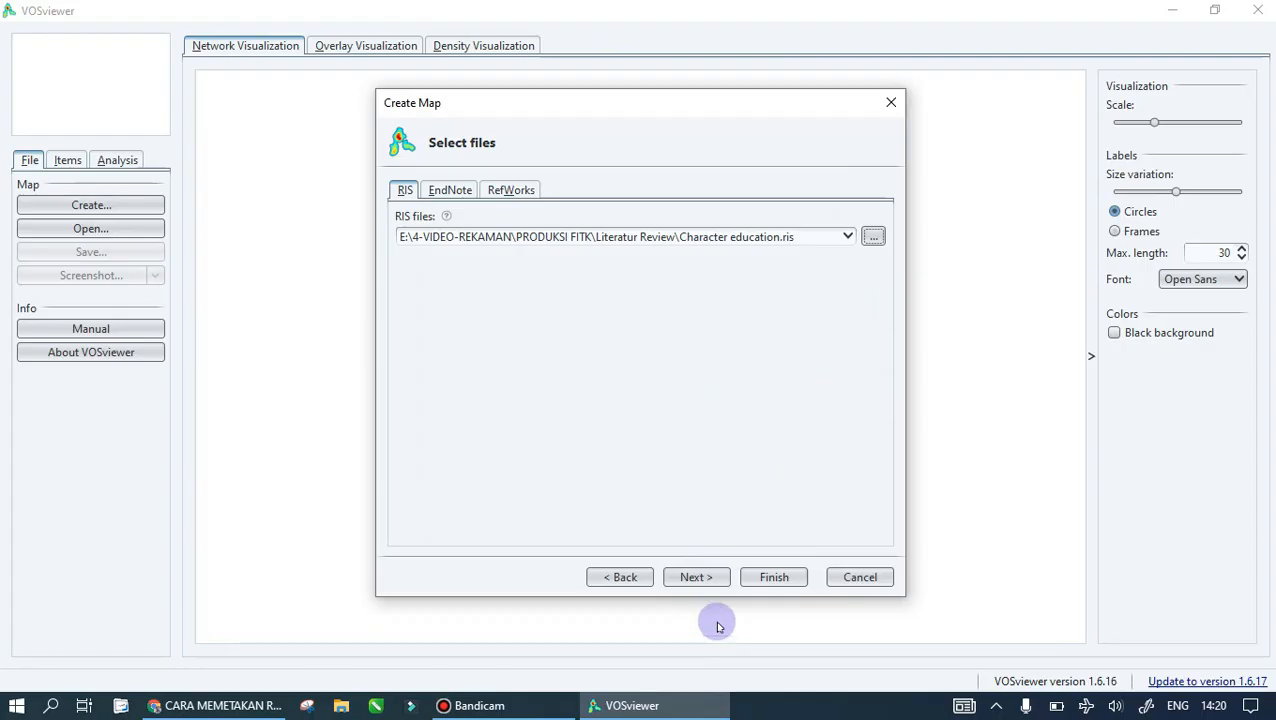
pyautogui.click(705, 580)
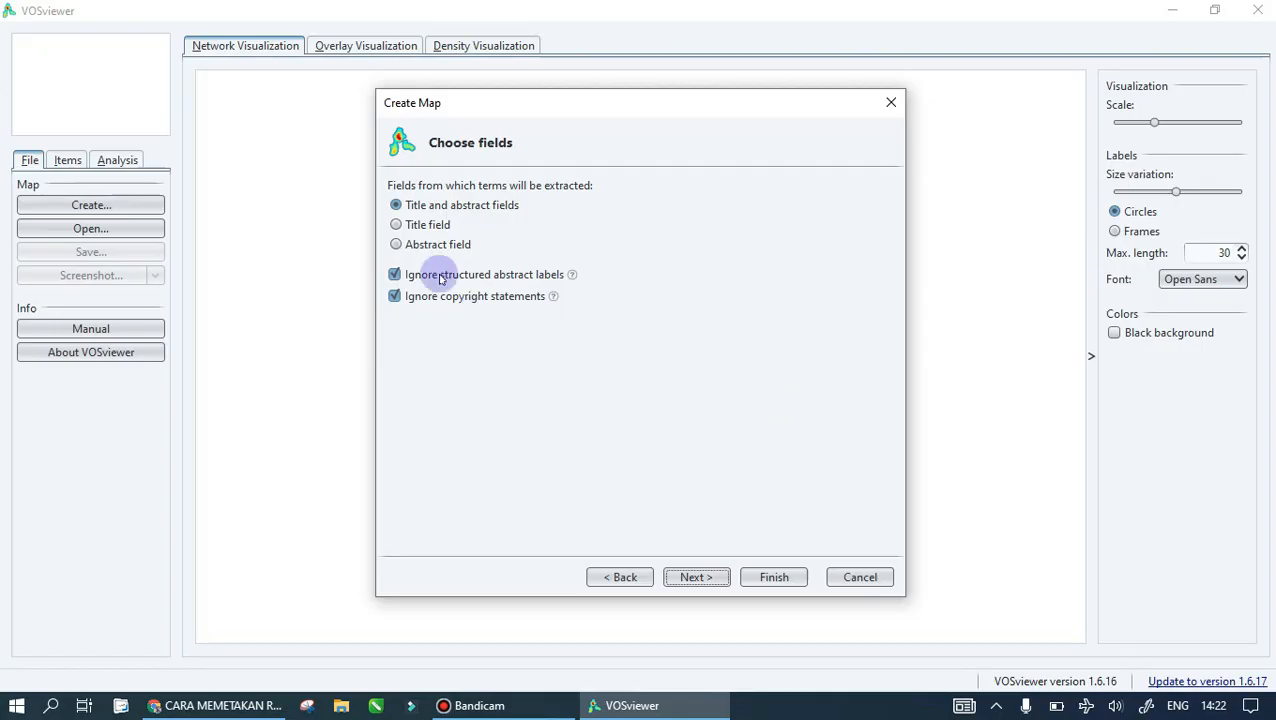
# - Choose the title and abstract fields for term extraction and binary counting without a thesaurus file, and continue to the threshold
pyautogui.click(400, 207)
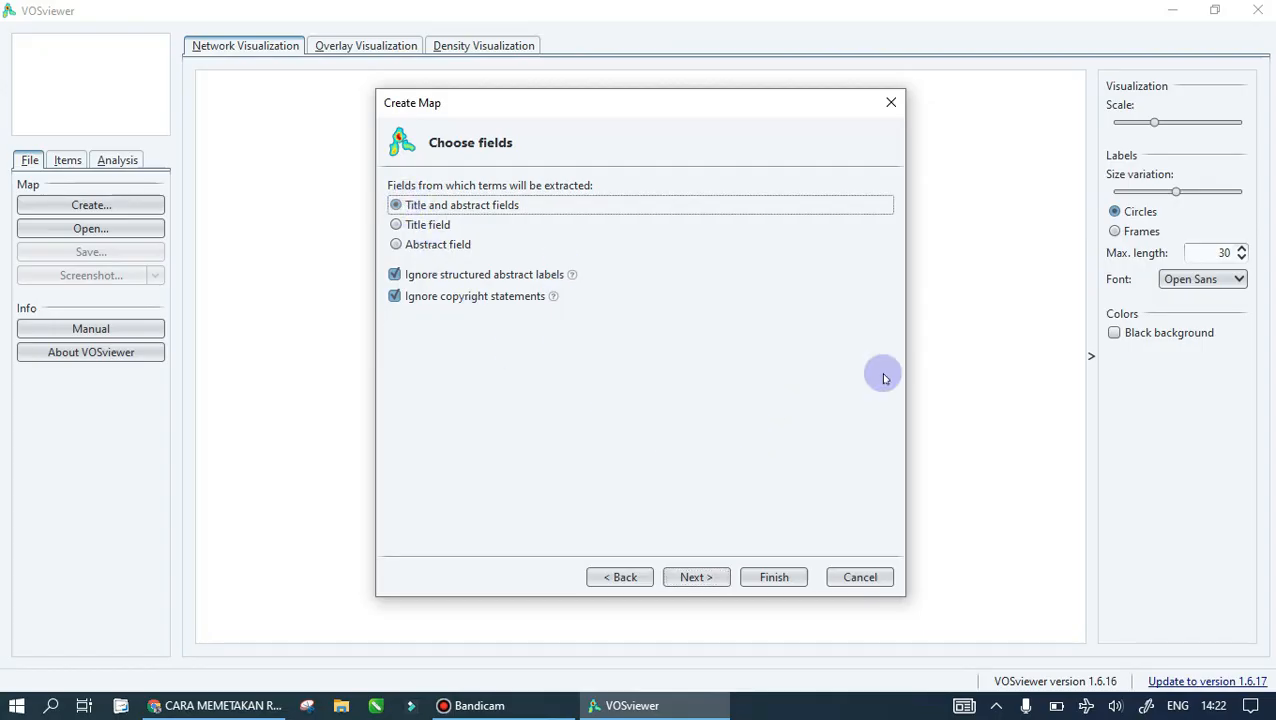
pyautogui.click(705, 577)
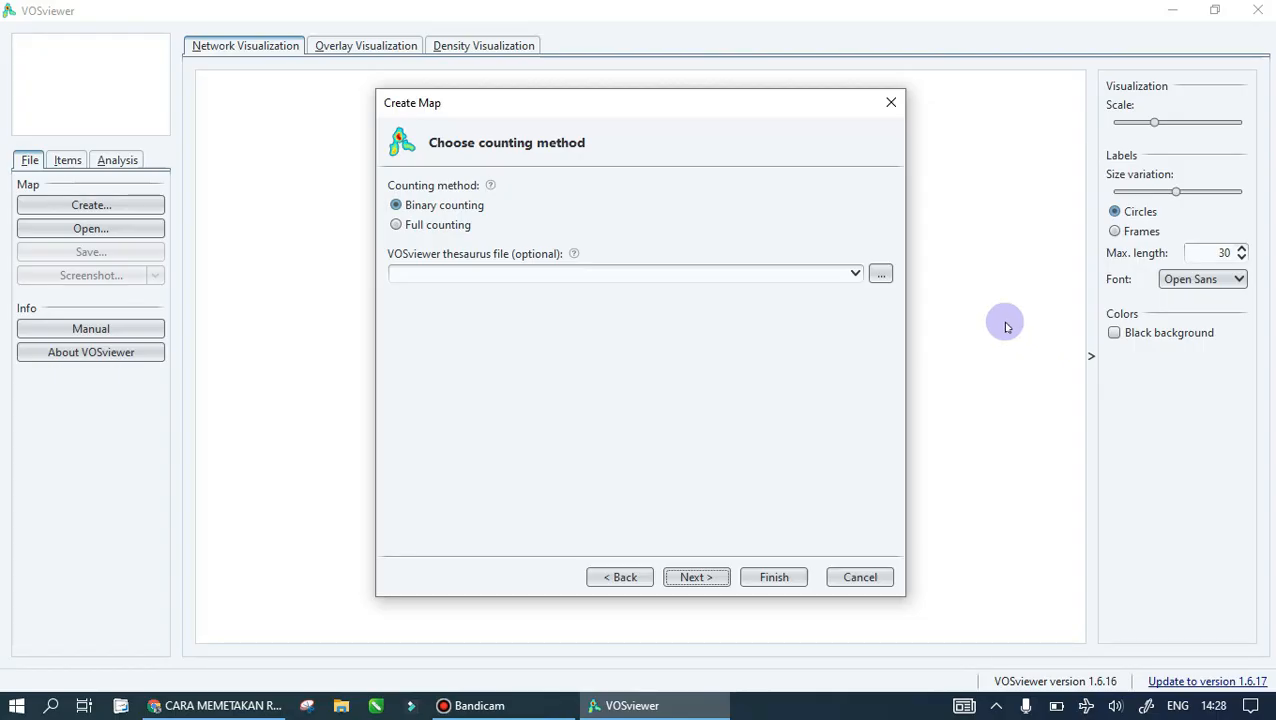
pyautogui.click(413, 205)
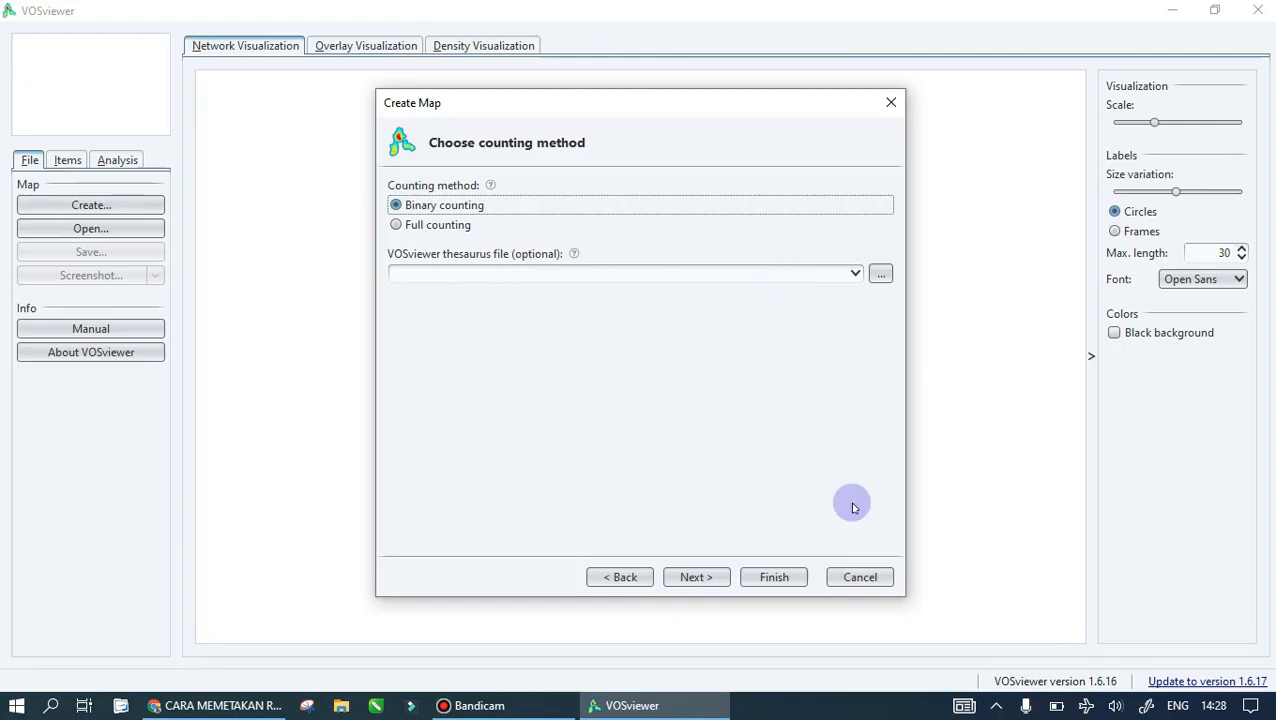
pyautogui.click(713, 579)
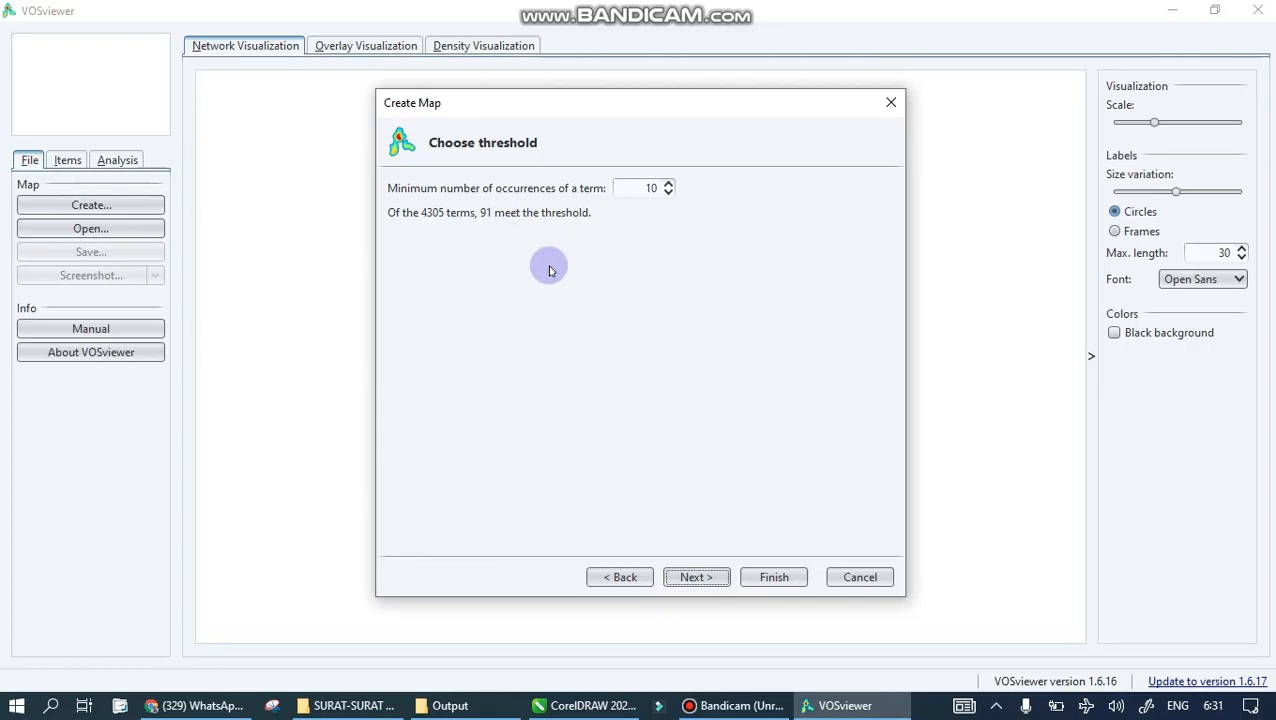
# - Set the minimum number of occurrences of a term to 5 and continue to the number of terms
pyautogui.click(669, 195)
pyautogui.click(669, 195)
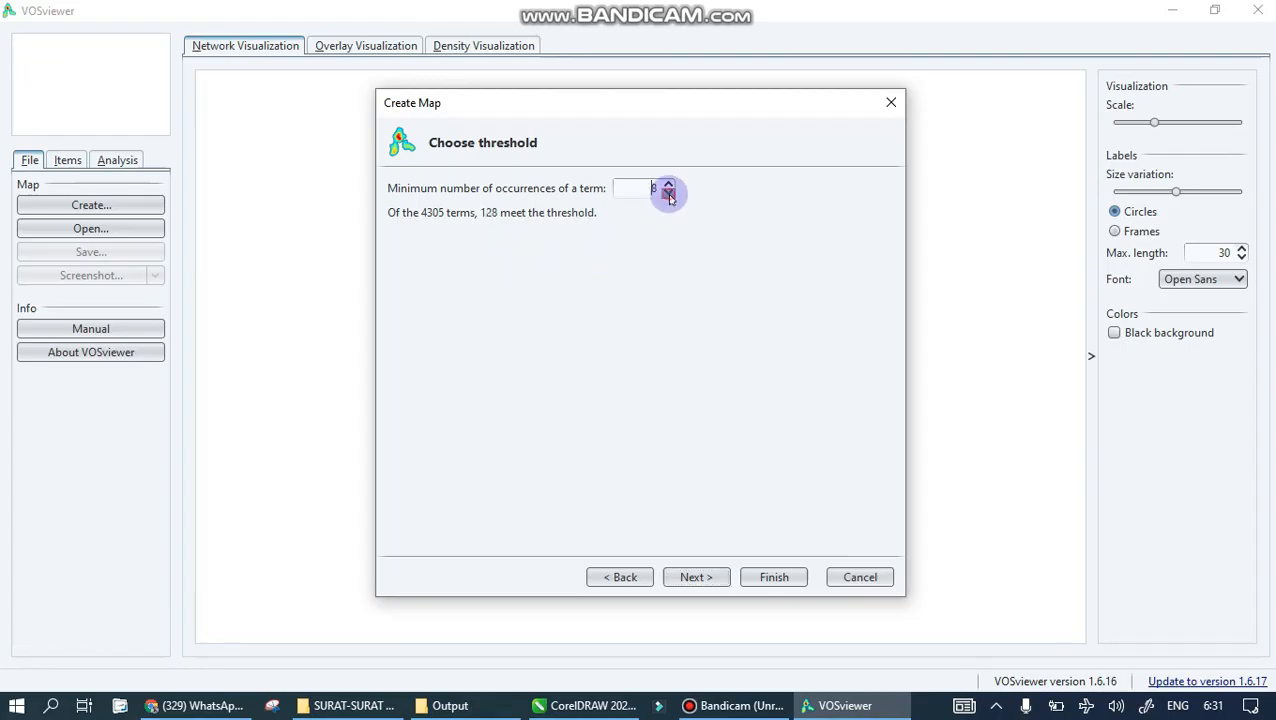
pyautogui.click(669, 195)
pyautogui.click(668, 195)
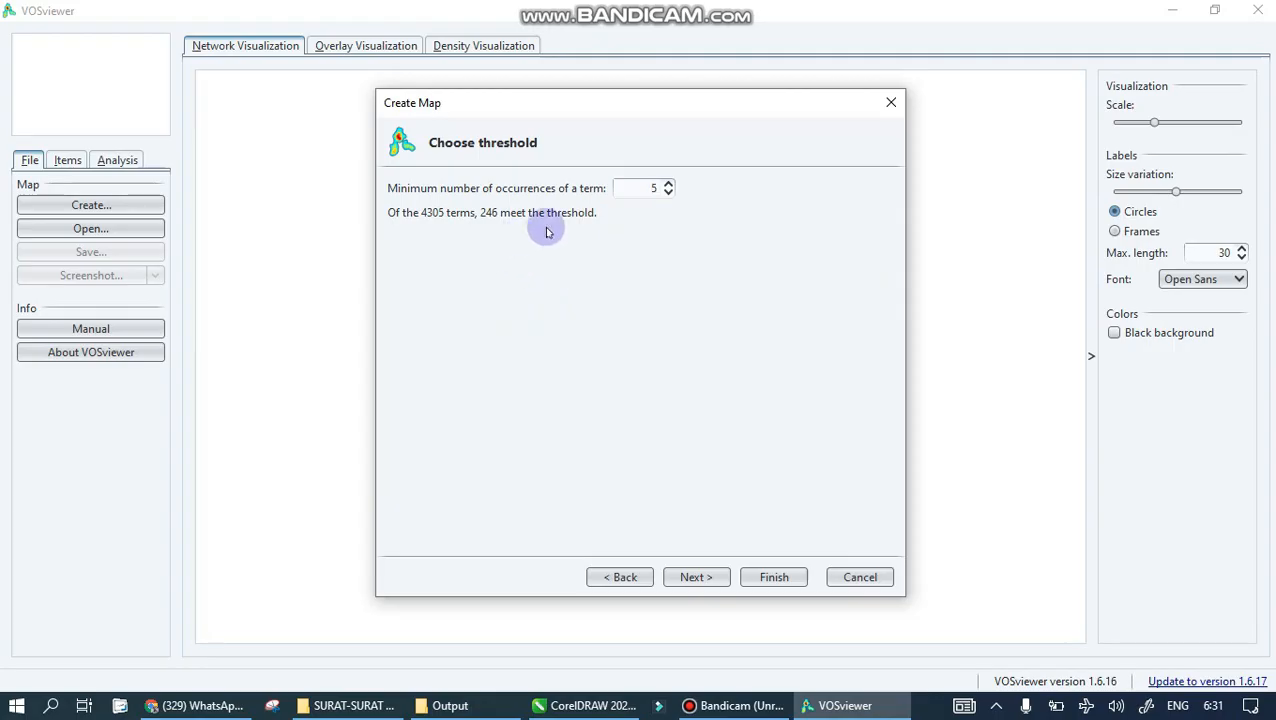
pyautogui.click(700, 580)
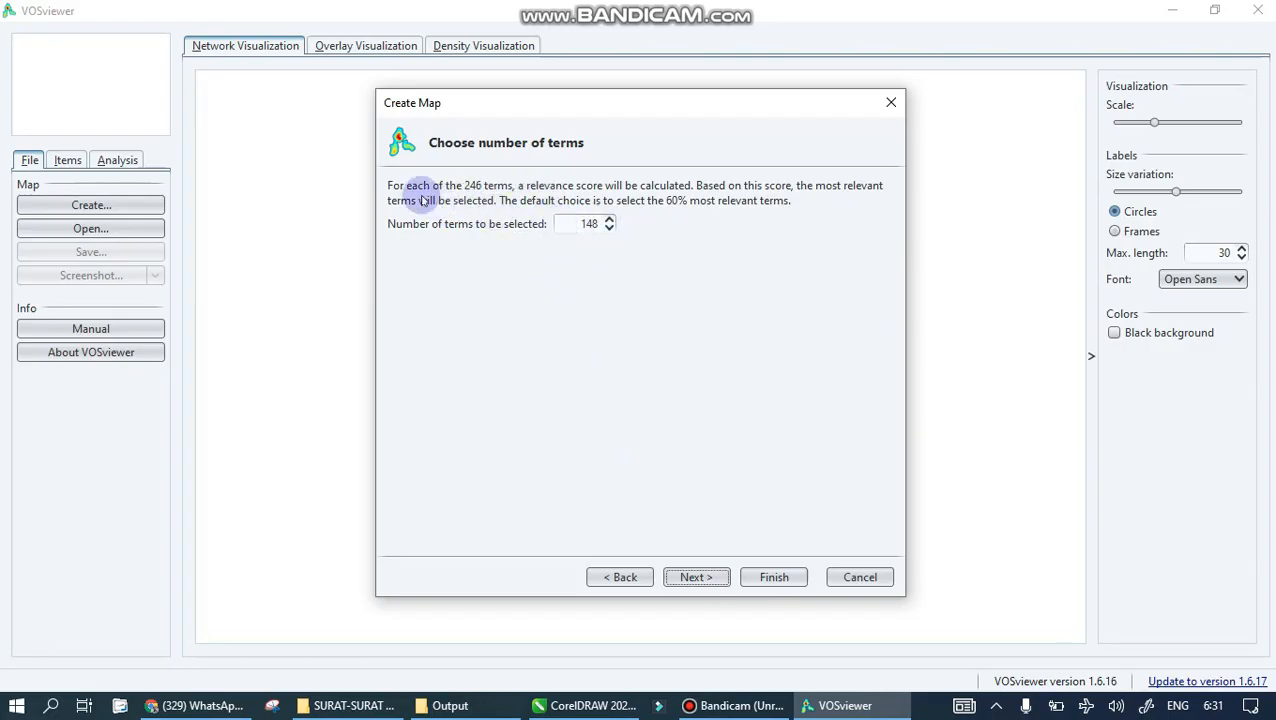
# - Set the number of terms to be selected to 246 and continue to the verification of the terms
pyautogui.click(586, 223)
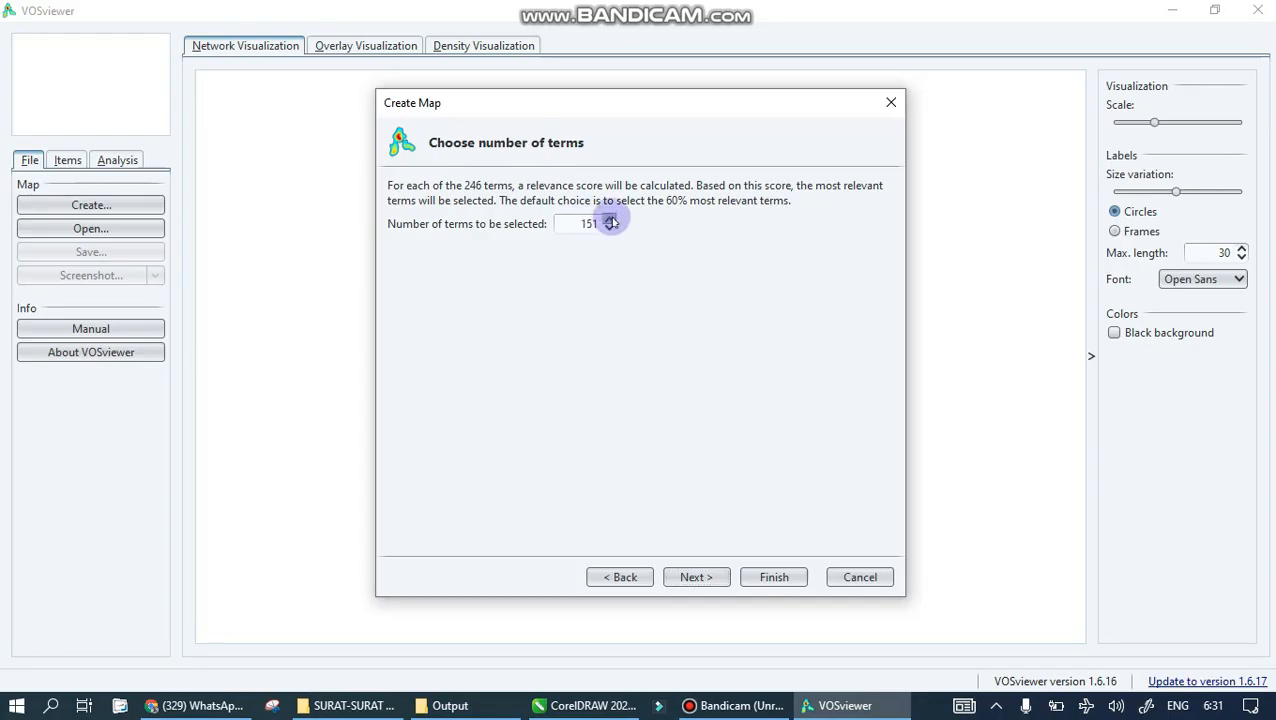
pyautogui.click(609, 219)
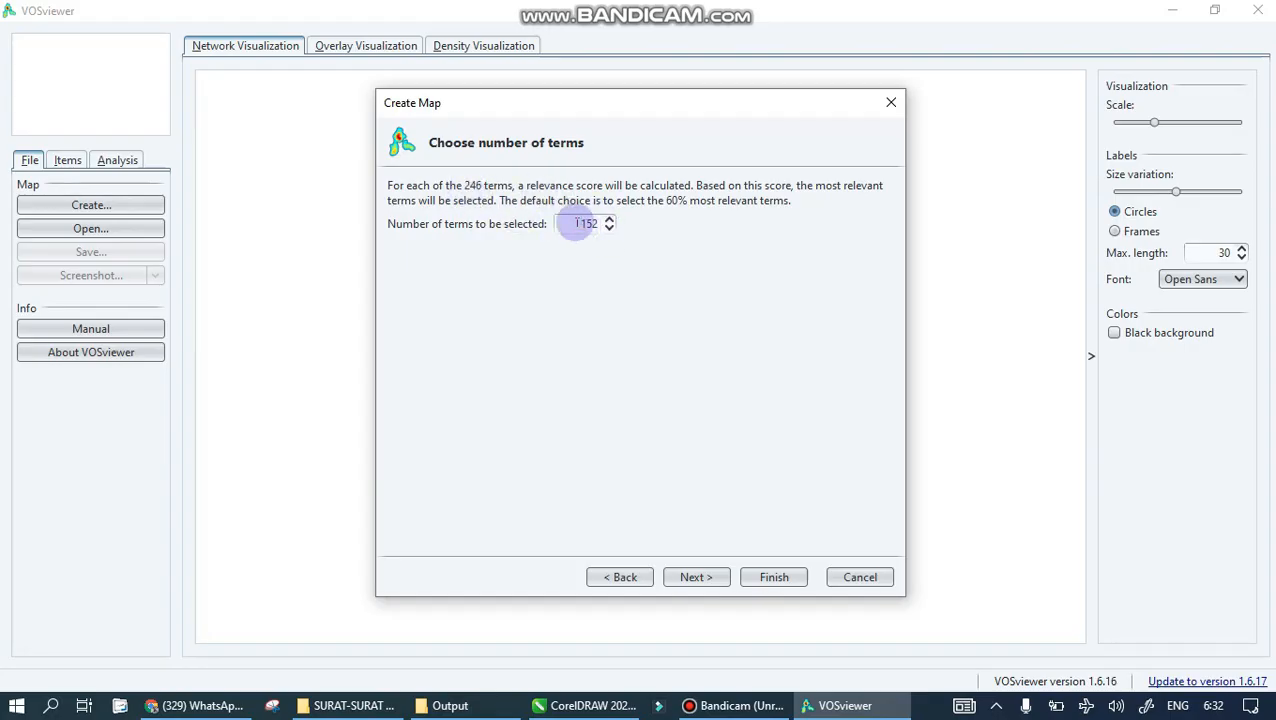
pyautogui.moveTo(573, 225); pyautogui.dragTo(624, 228)
pyautogui.write('2')
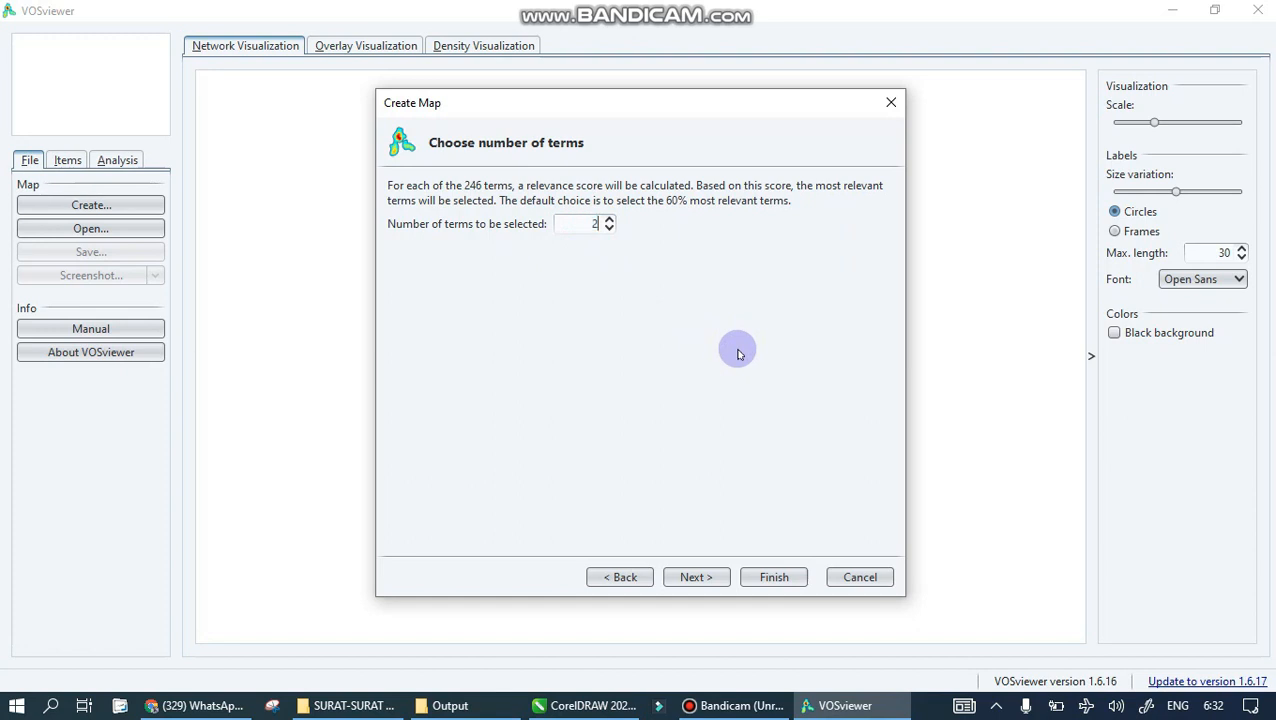
pyautogui.write('46')
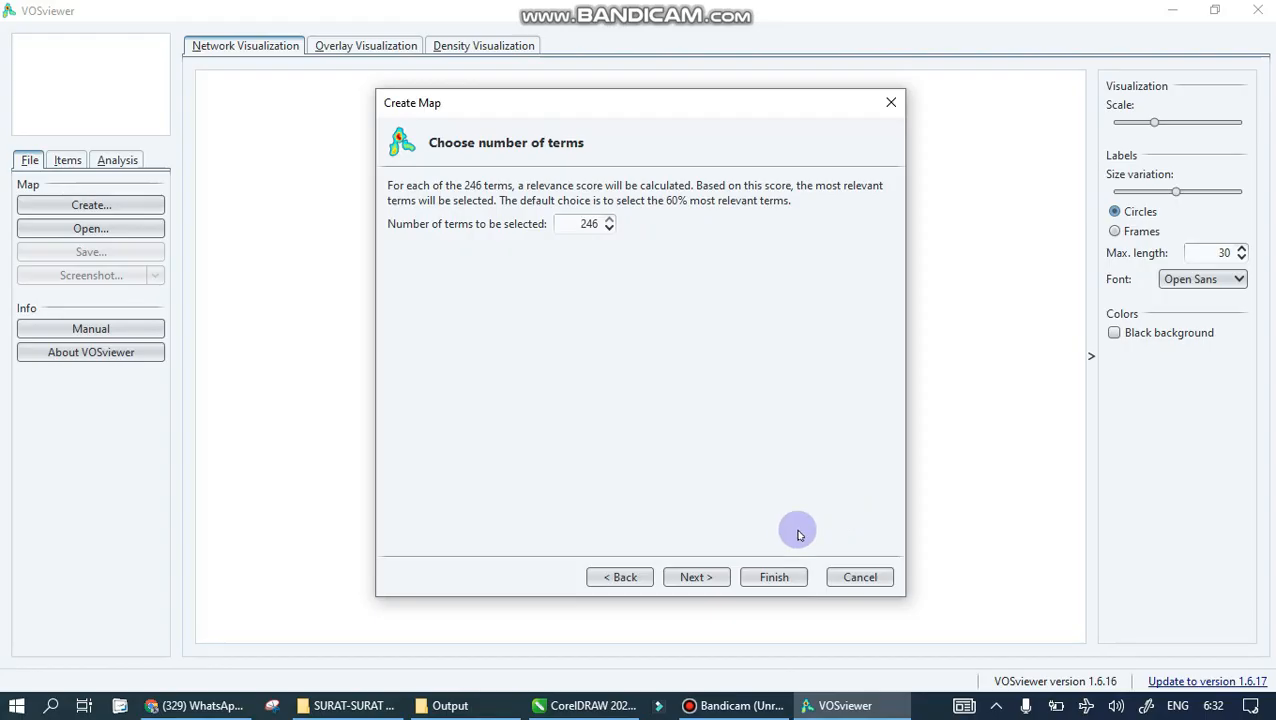
pyautogui.click(699, 585)
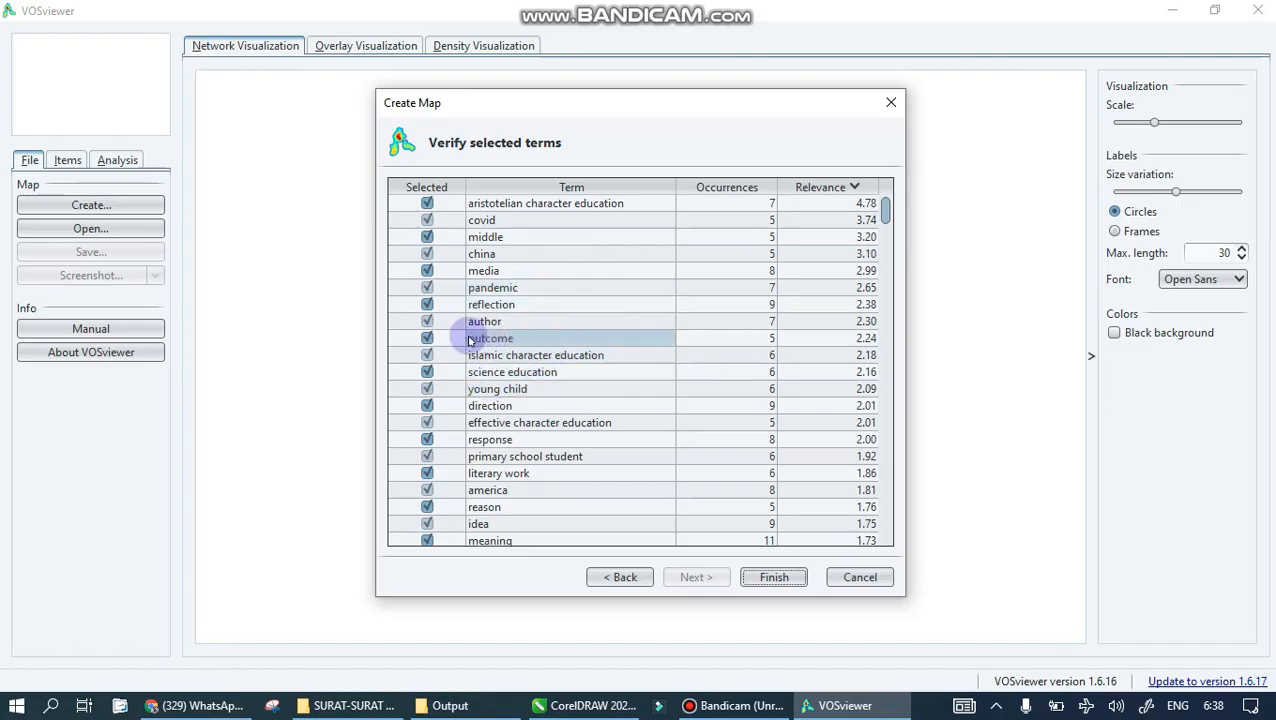
# - Exclude the terms "middle", "china", "author" and "idea" from the selection and finish creating the map
pyautogui.click(430, 240)
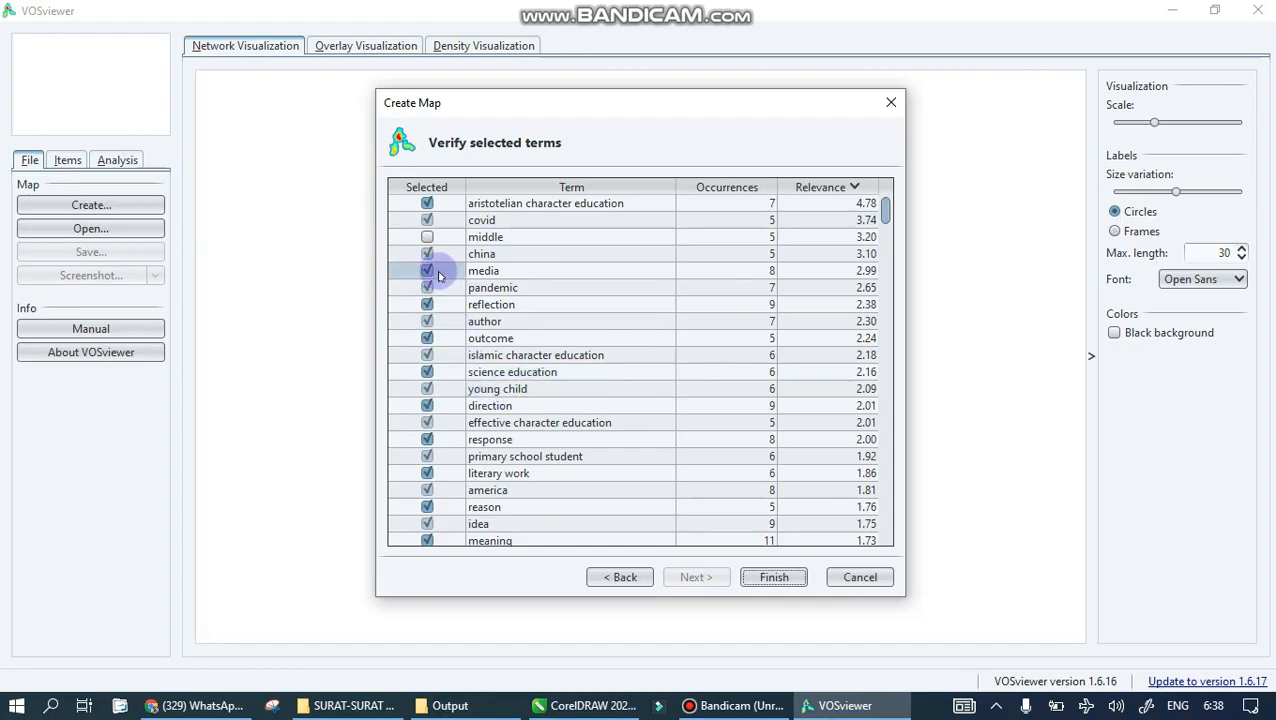
pyautogui.click(441, 256)
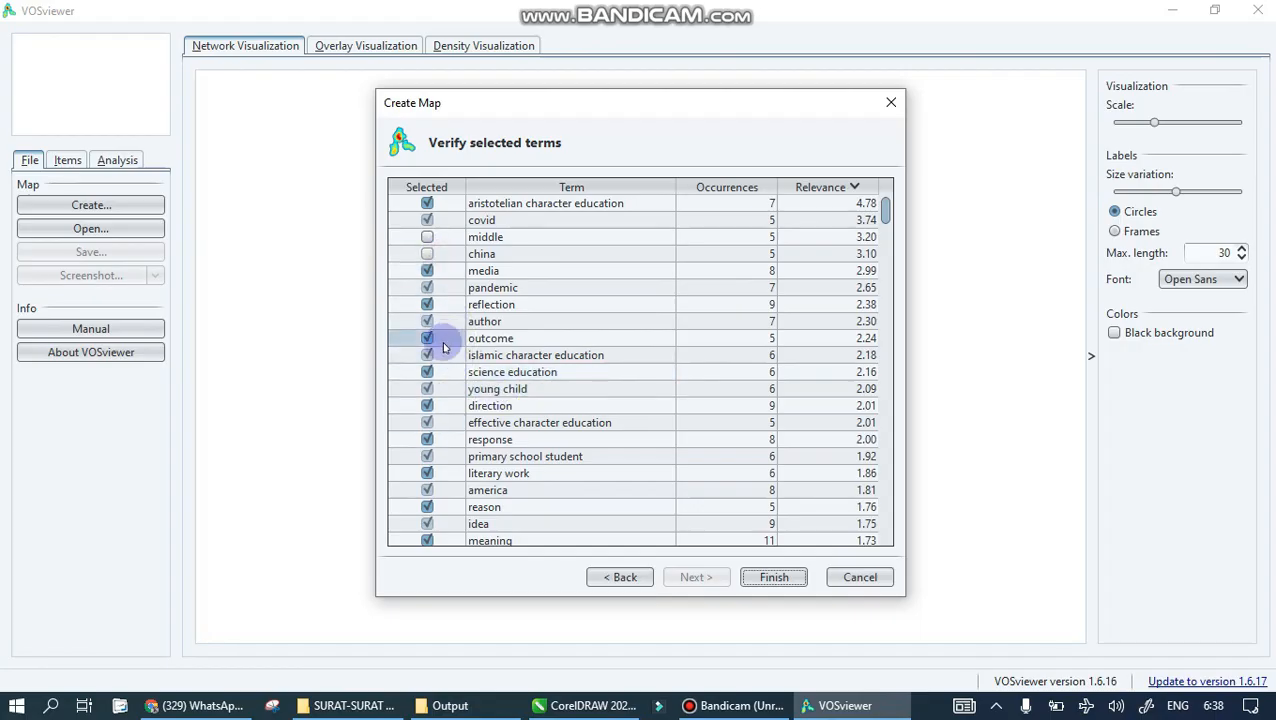
pyautogui.click(443, 322)
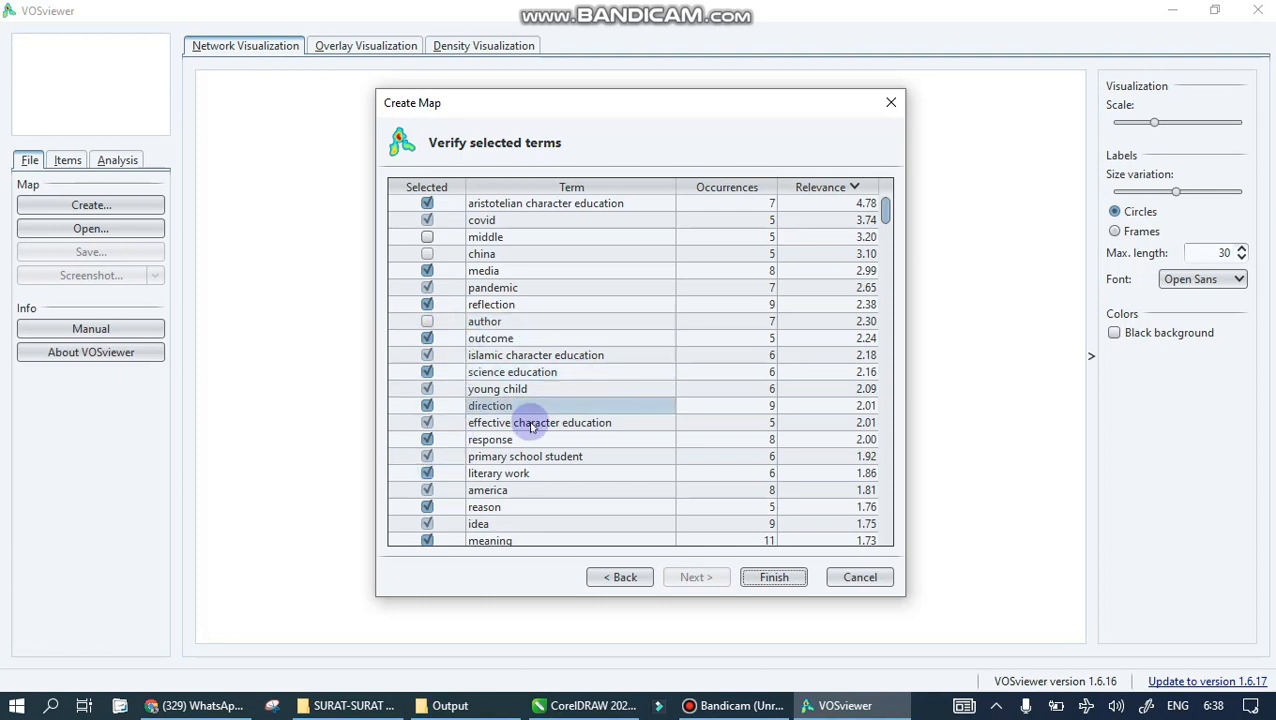
pyautogui.scroll(-3, 430, 366)
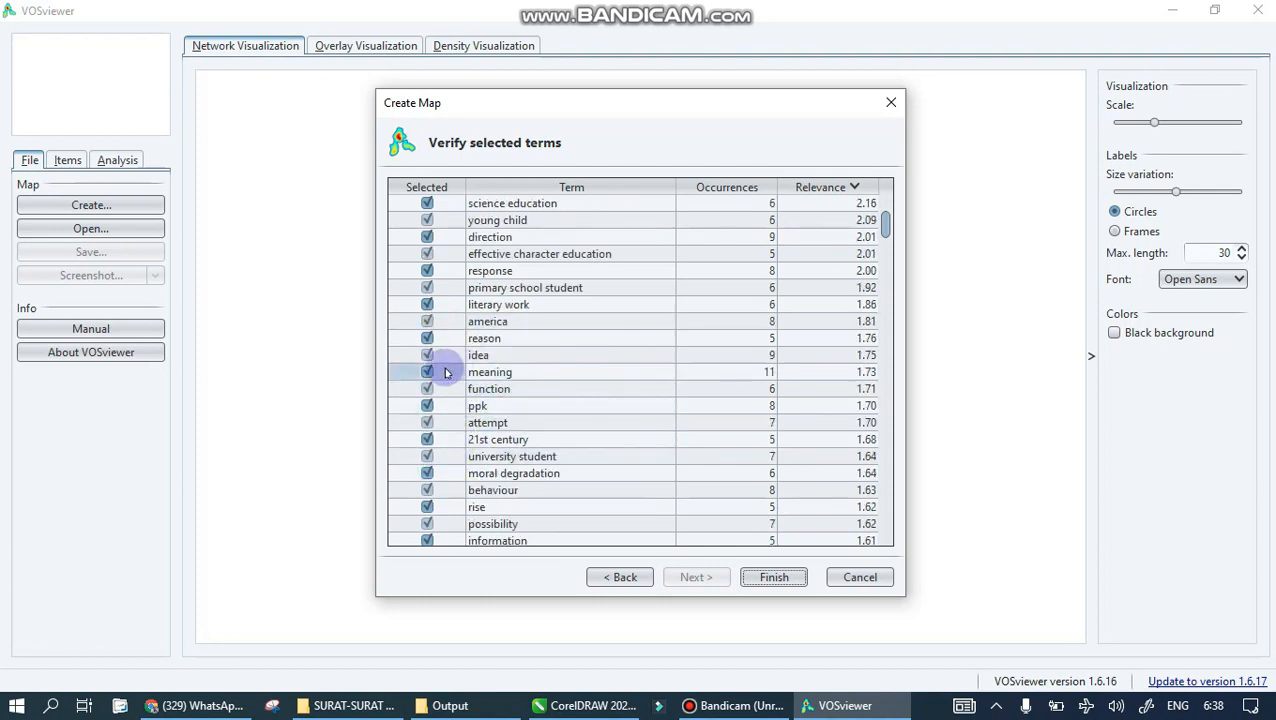
pyautogui.click(443, 355)
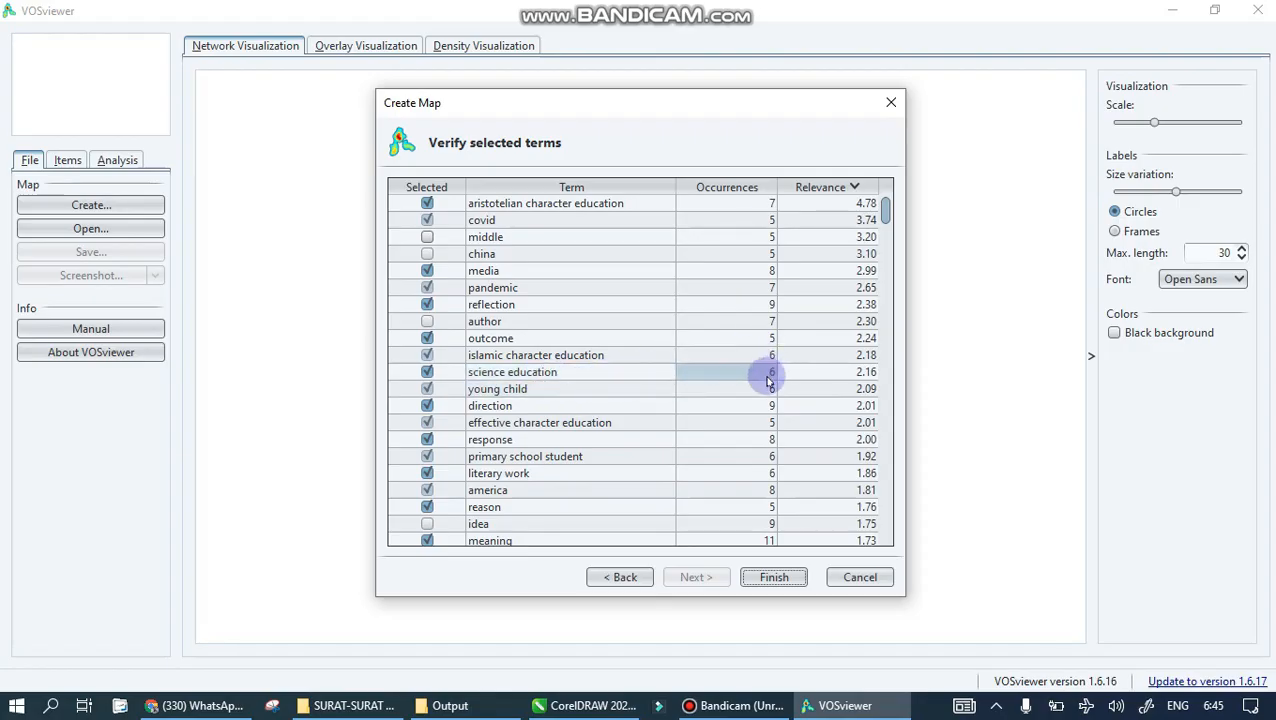
pyautogui.click(775, 578)
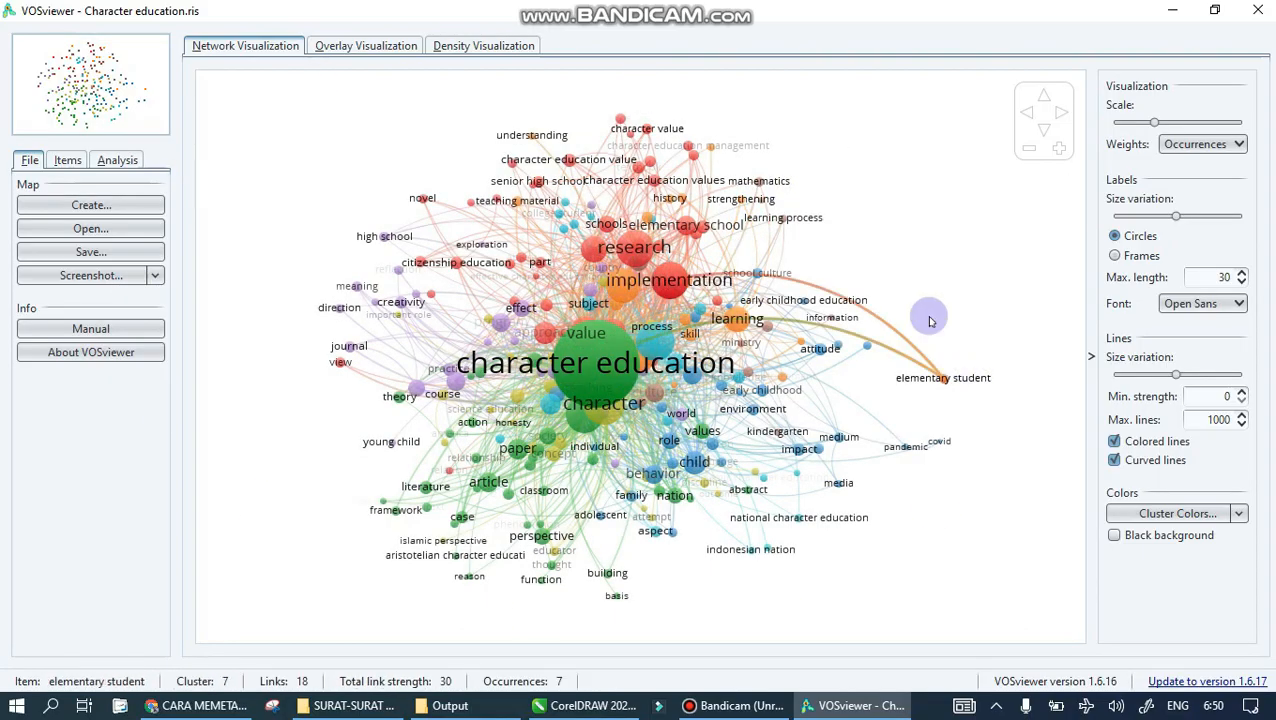
# - Examine the term network and its clusters, and view the map as an overlay visualization by average publication year
pyautogui.click(1171, 310)
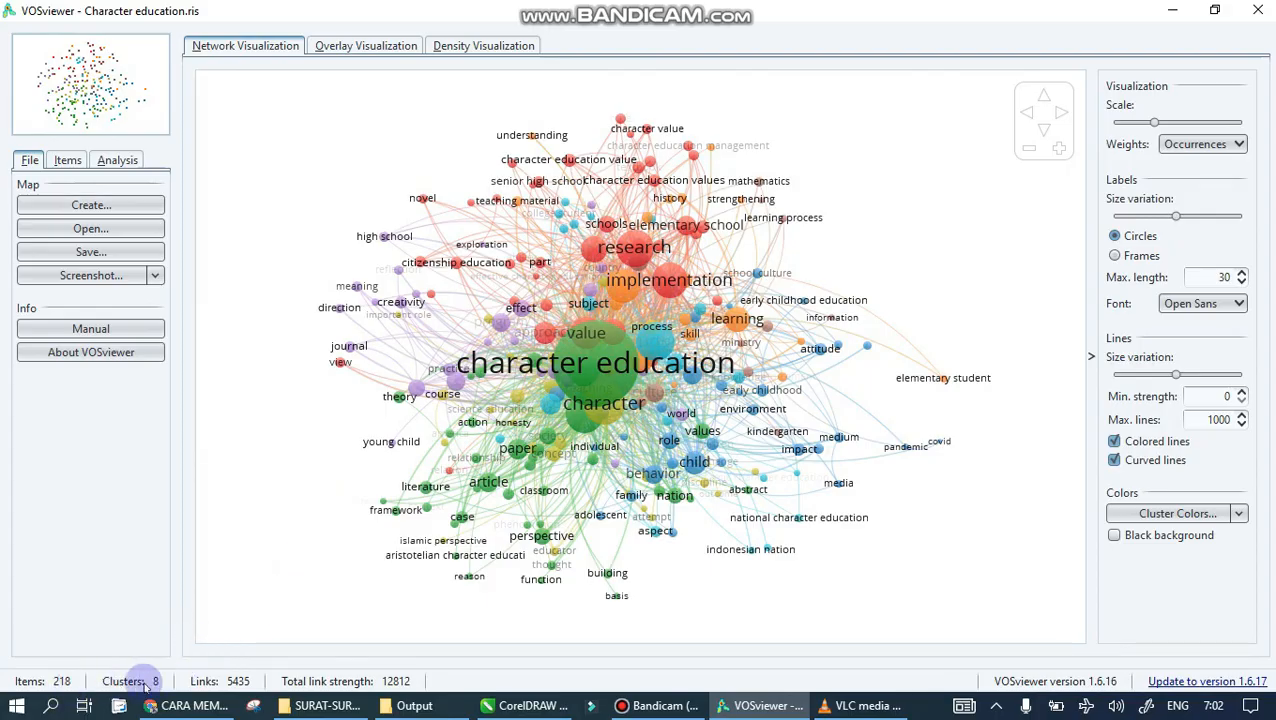
pyautogui.moveTo(589, 381)
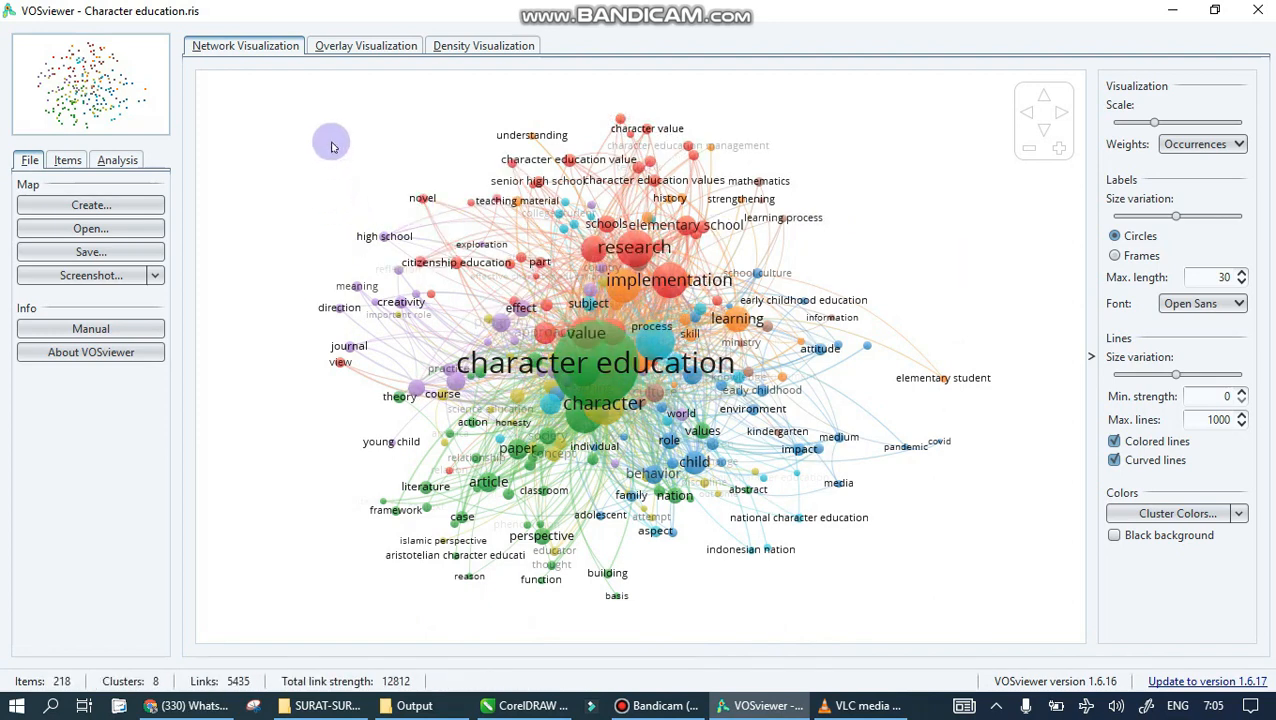
pyautogui.click(367, 47)
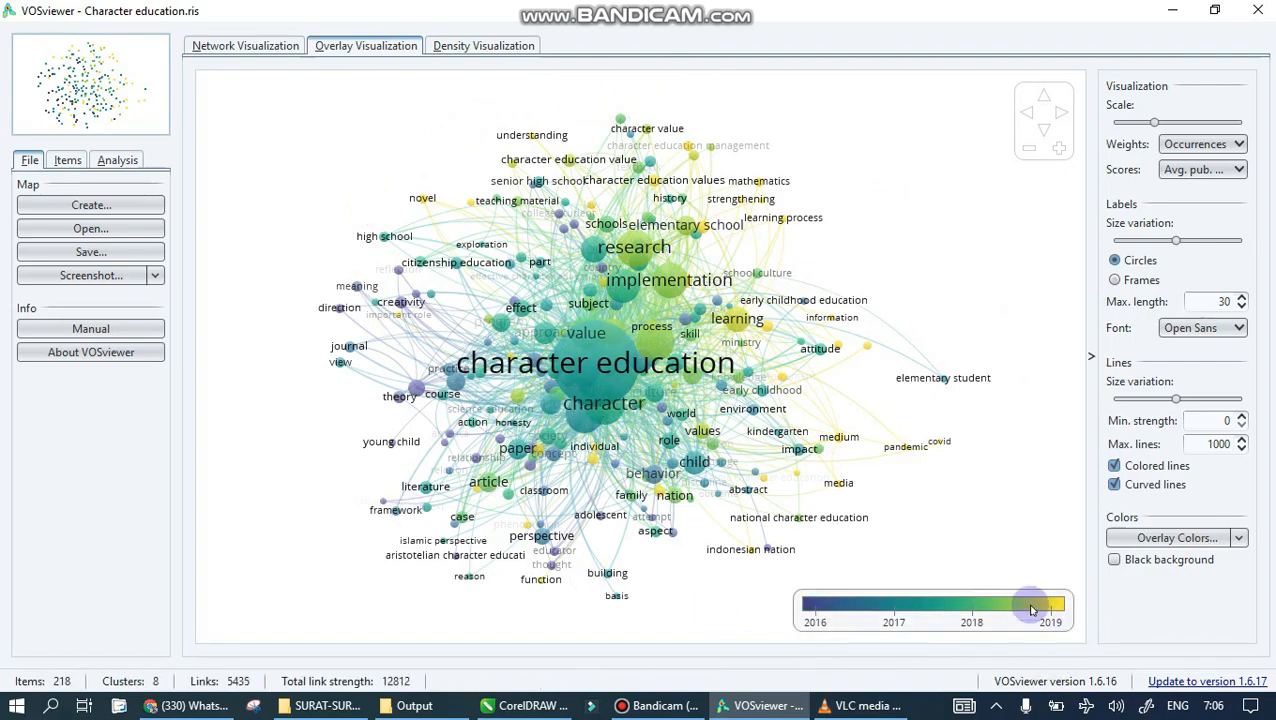
pyautogui.moveTo(750, 321)
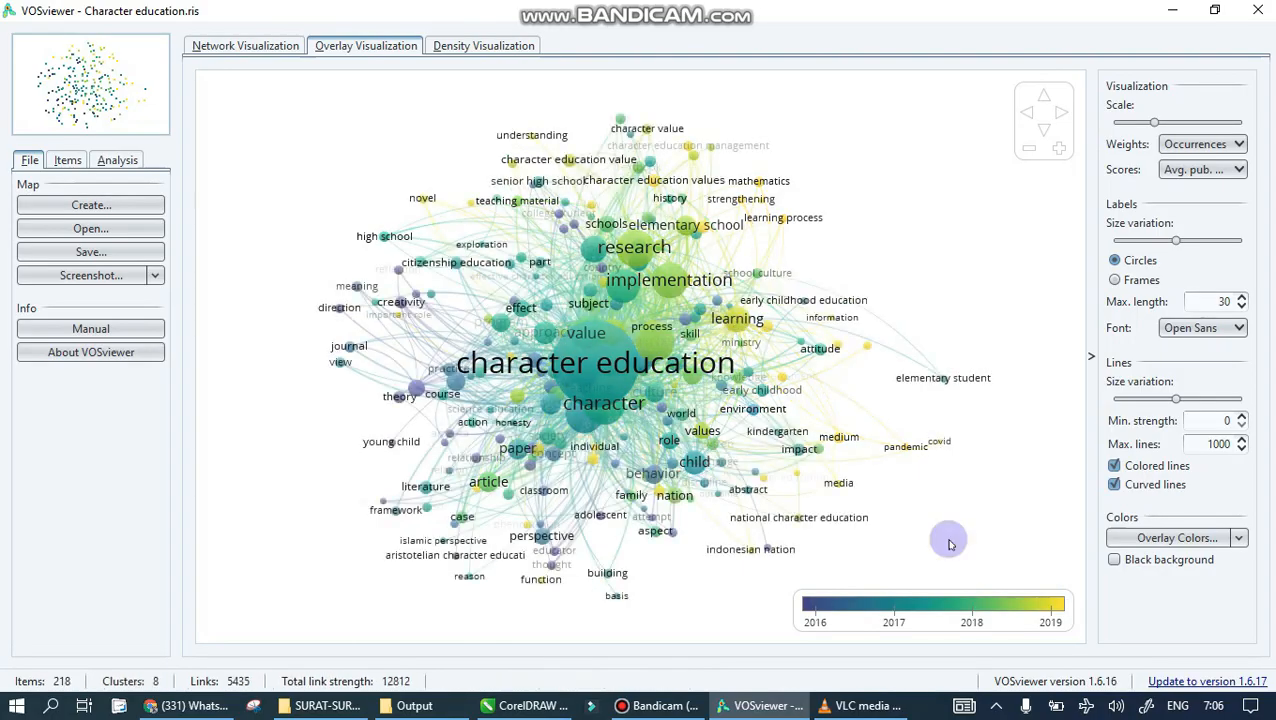
pyautogui.moveTo(747, 348)
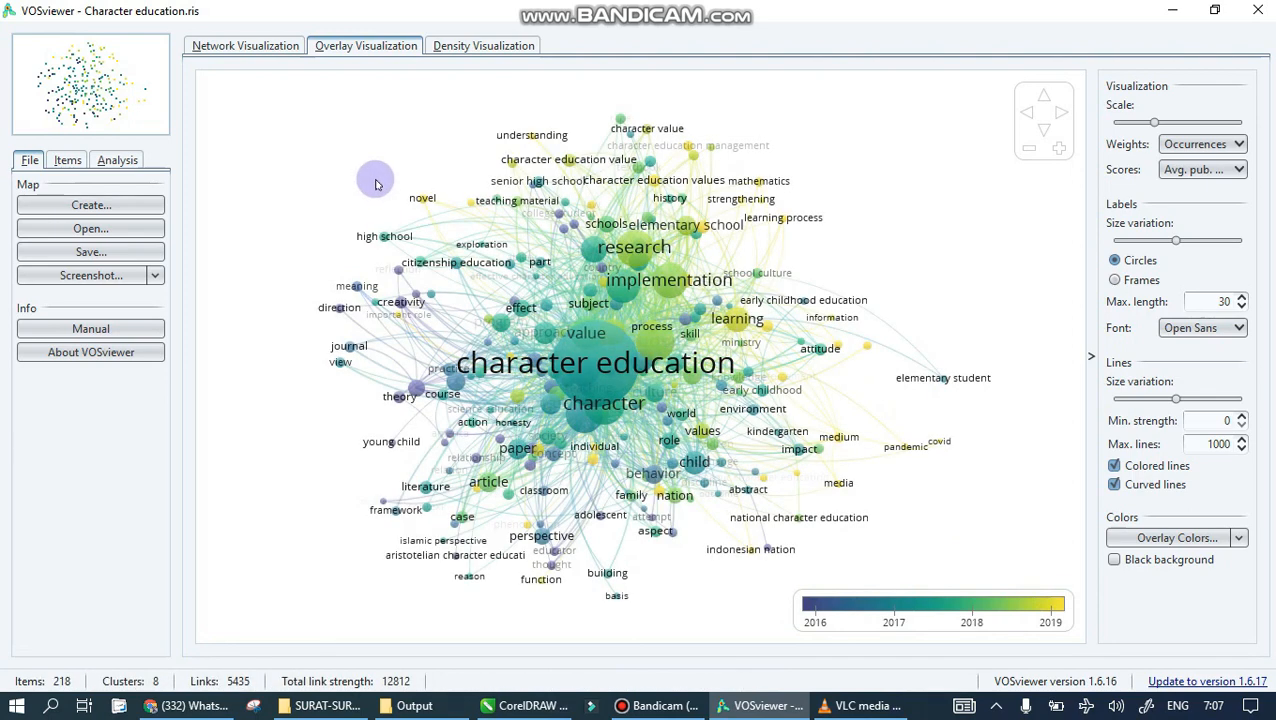
# - Display the density visualization and examine closely the dense area around "character education"
pyautogui.click(481, 47)
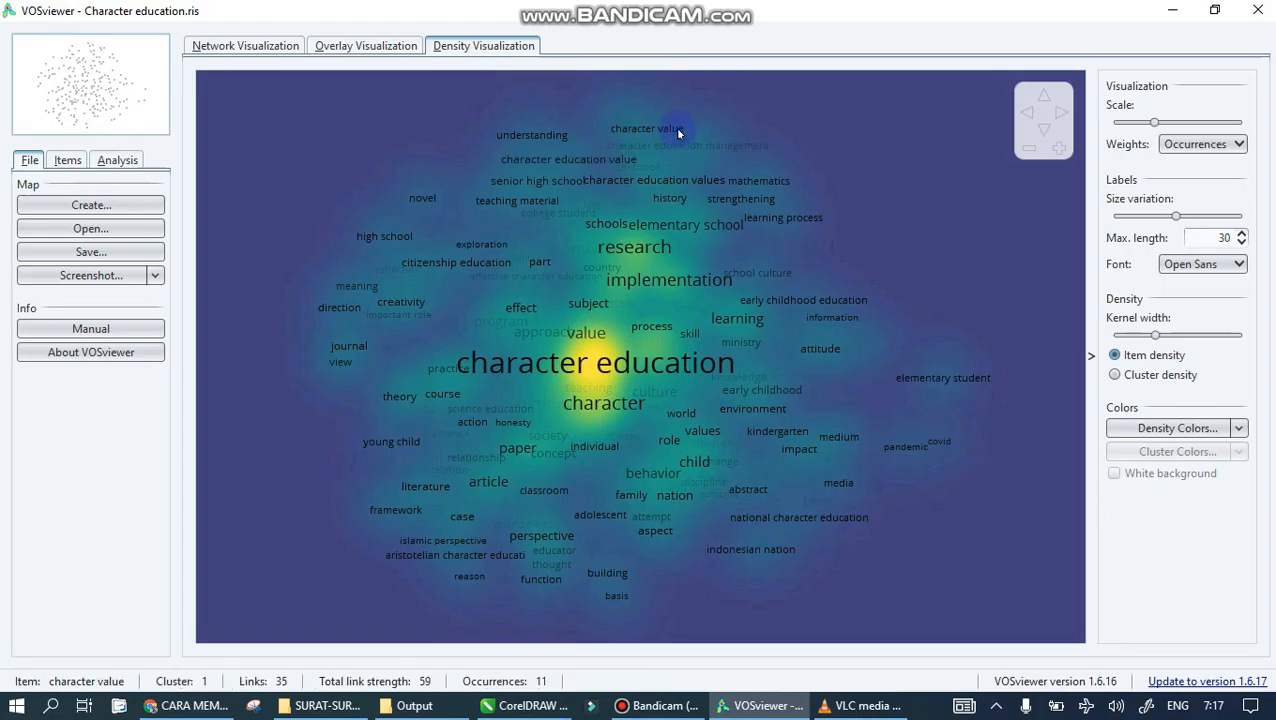
pyautogui.moveTo(677, 130)
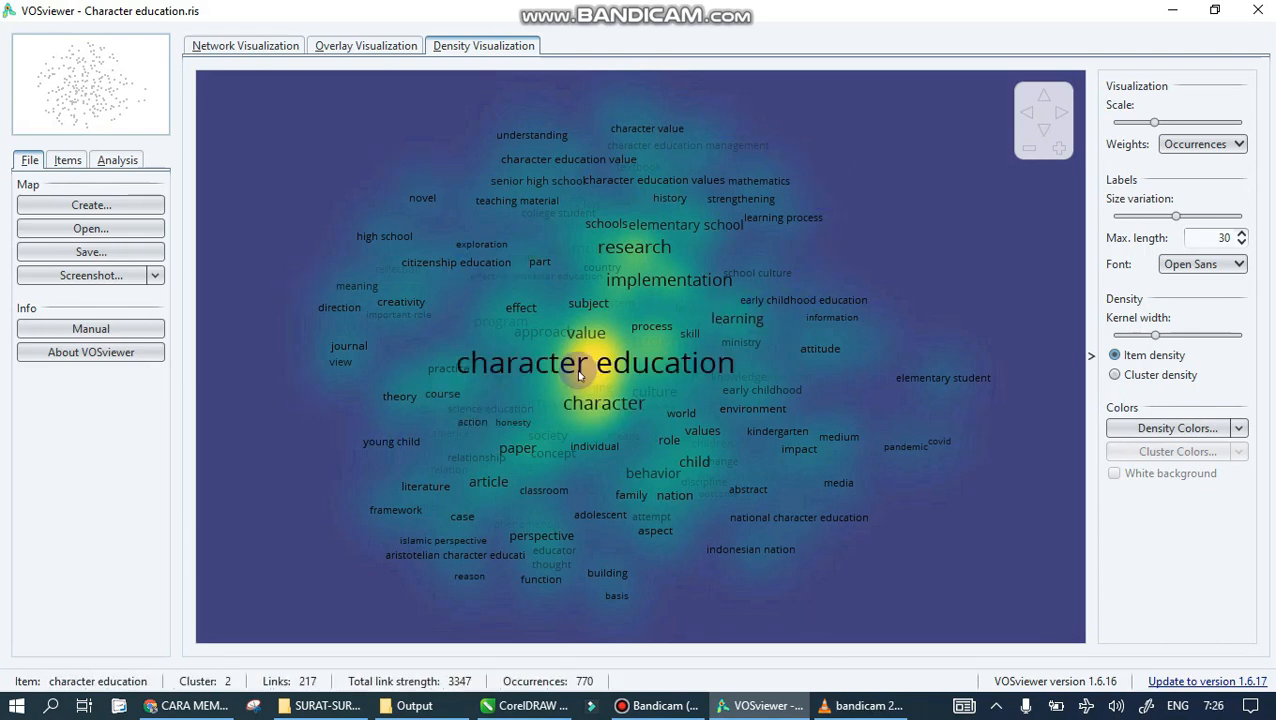
pyautogui.scroll(5, 581, 372)
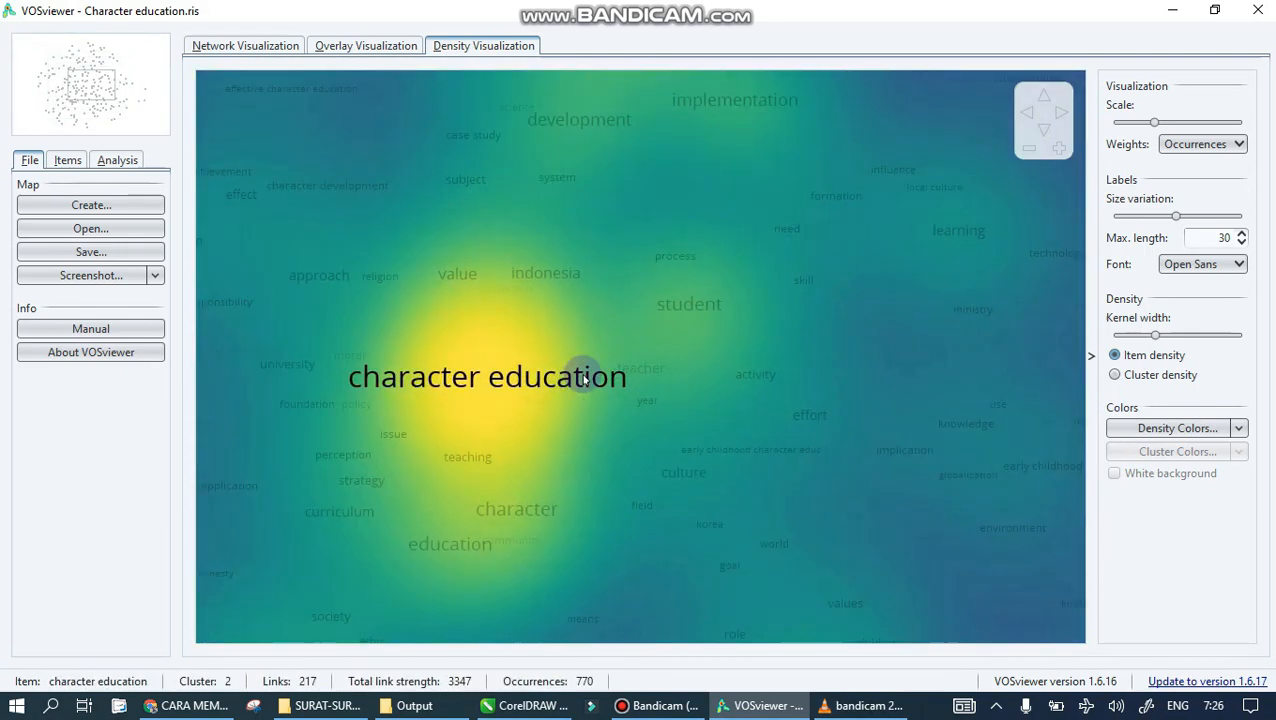
pyautogui.scroll(3, 391, 372)
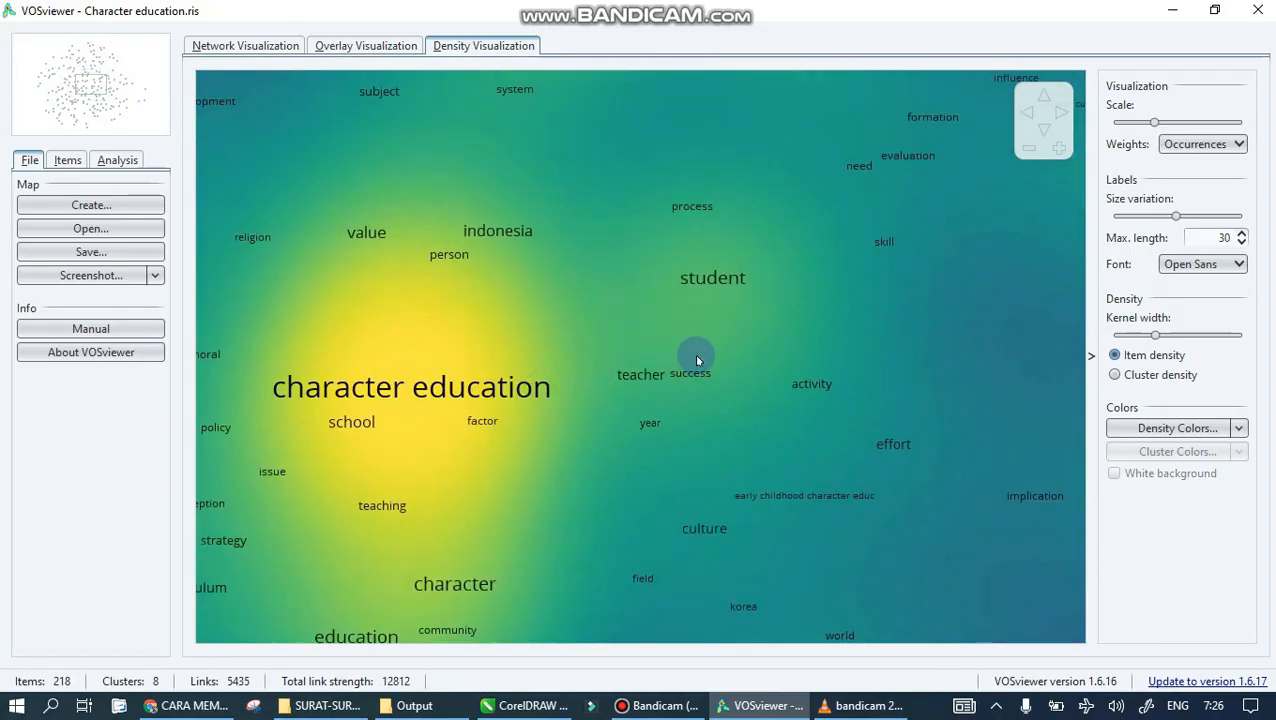
pyautogui.scroll(-8, 713, 360)
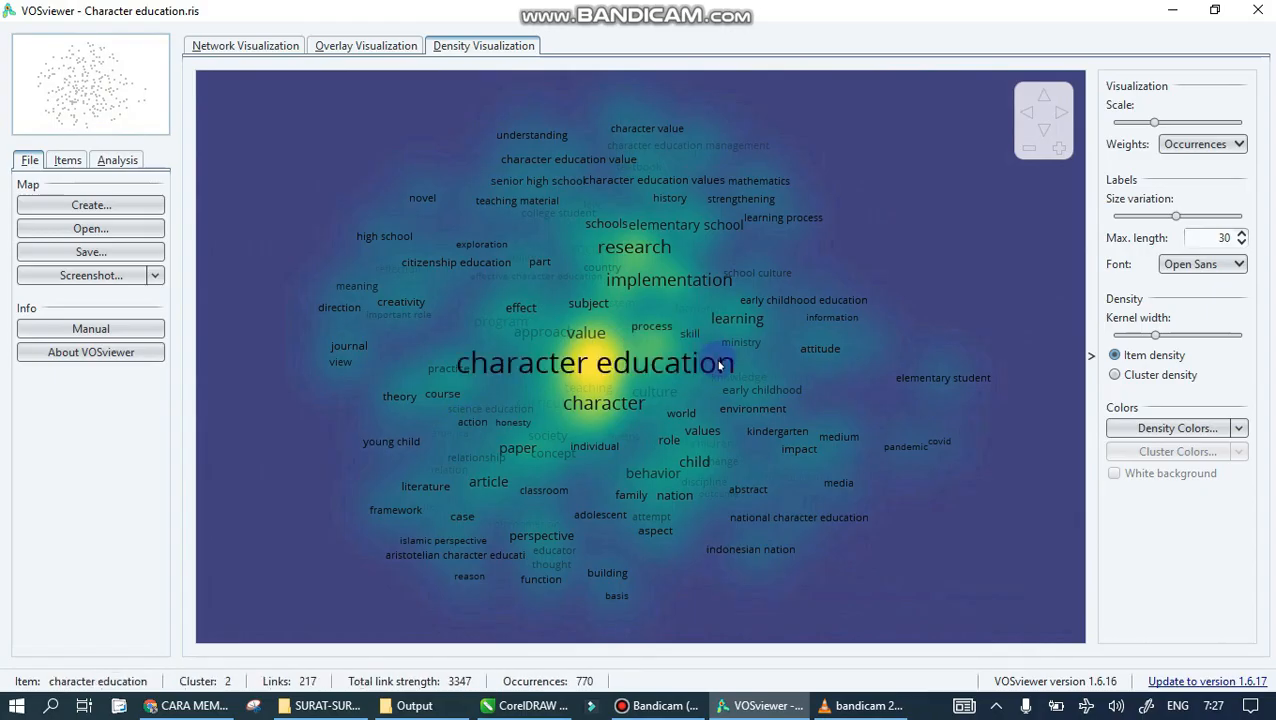
pyautogui.scroll(3, 718, 366)
pyautogui.scroll(3, 645, 141)
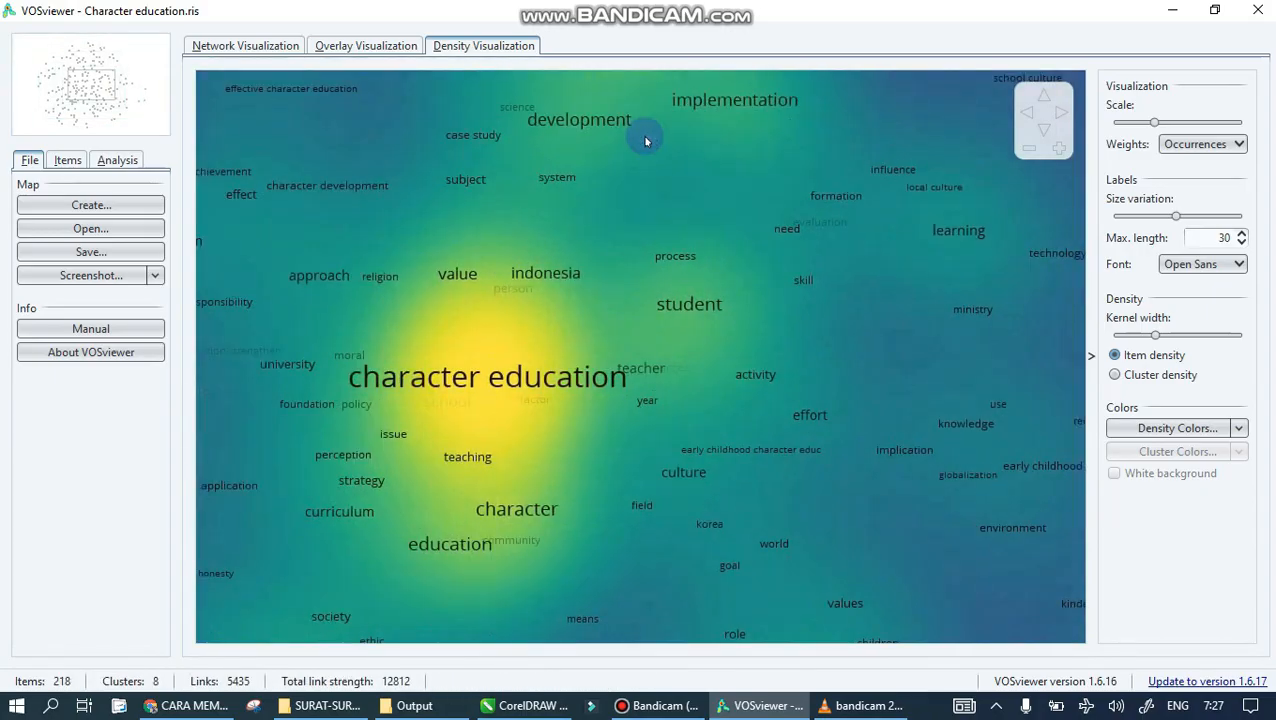
pyautogui.scroll(3, 645, 141)
pyautogui.scroll(-8, 650, 142)
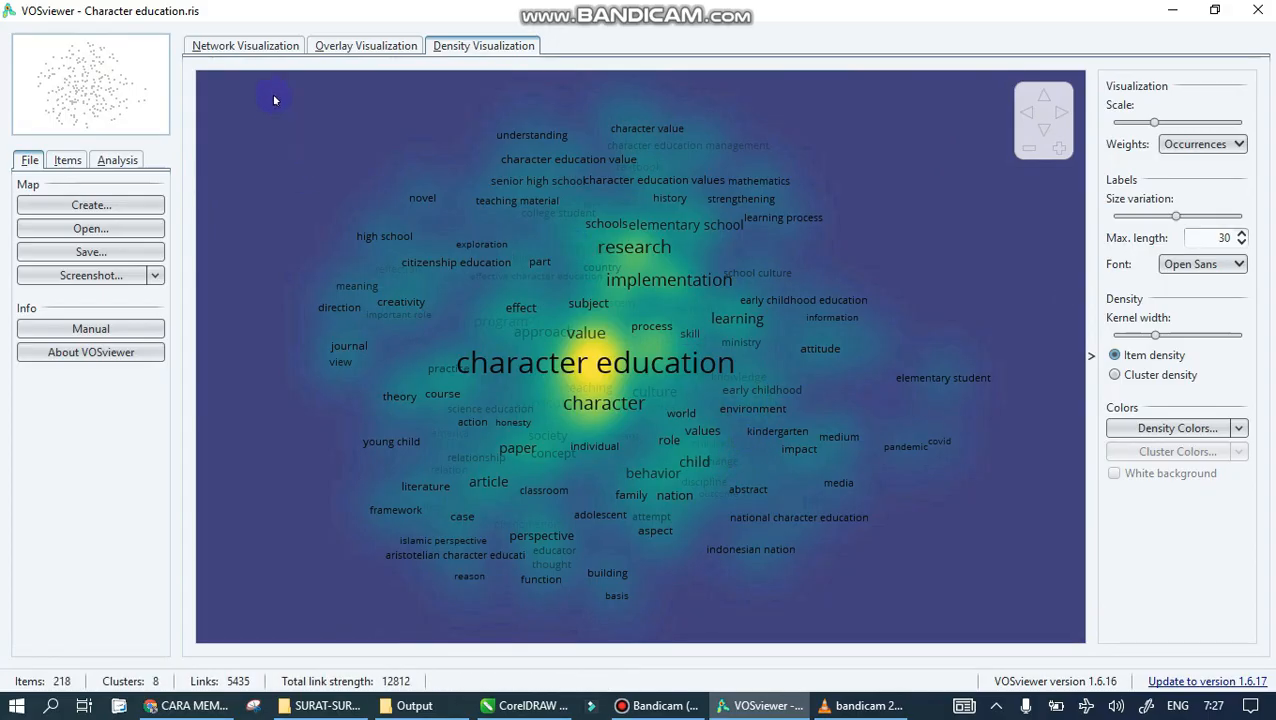
# - Return to the network visualization and list the map's items by cluster, starting from cluster 1
pyautogui.click(265, 50)
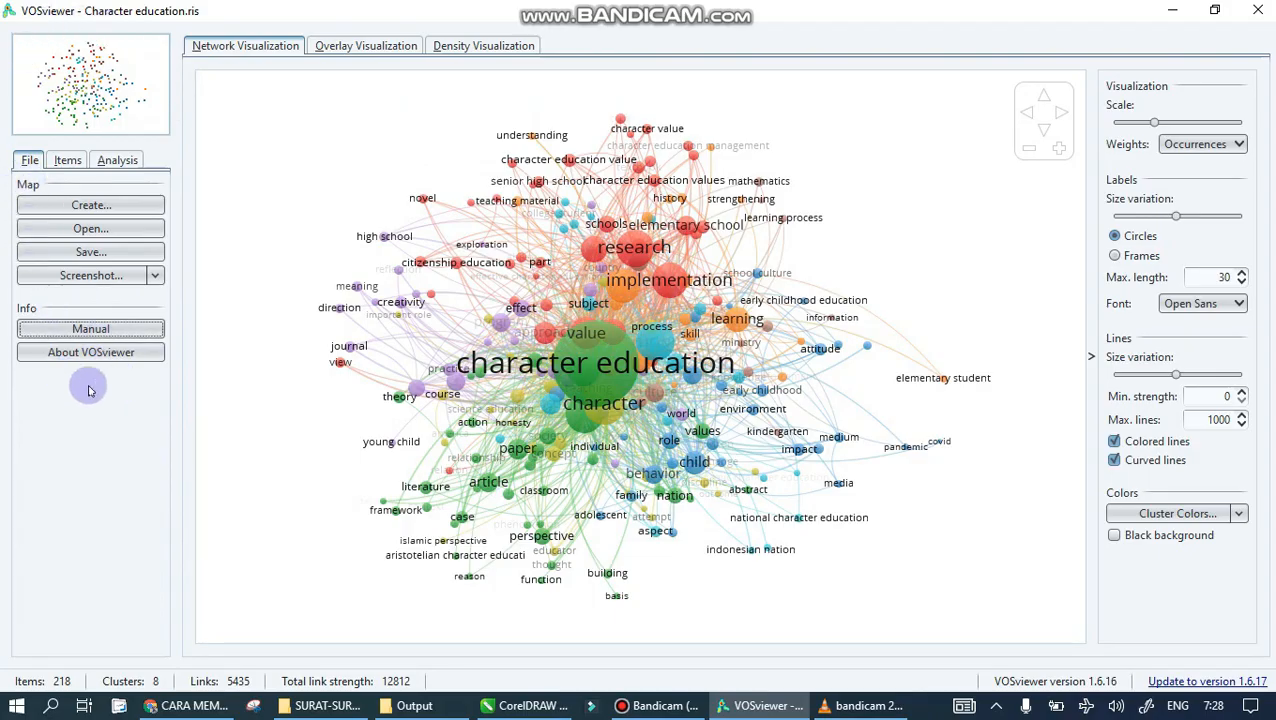
pyautogui.click(67, 161)
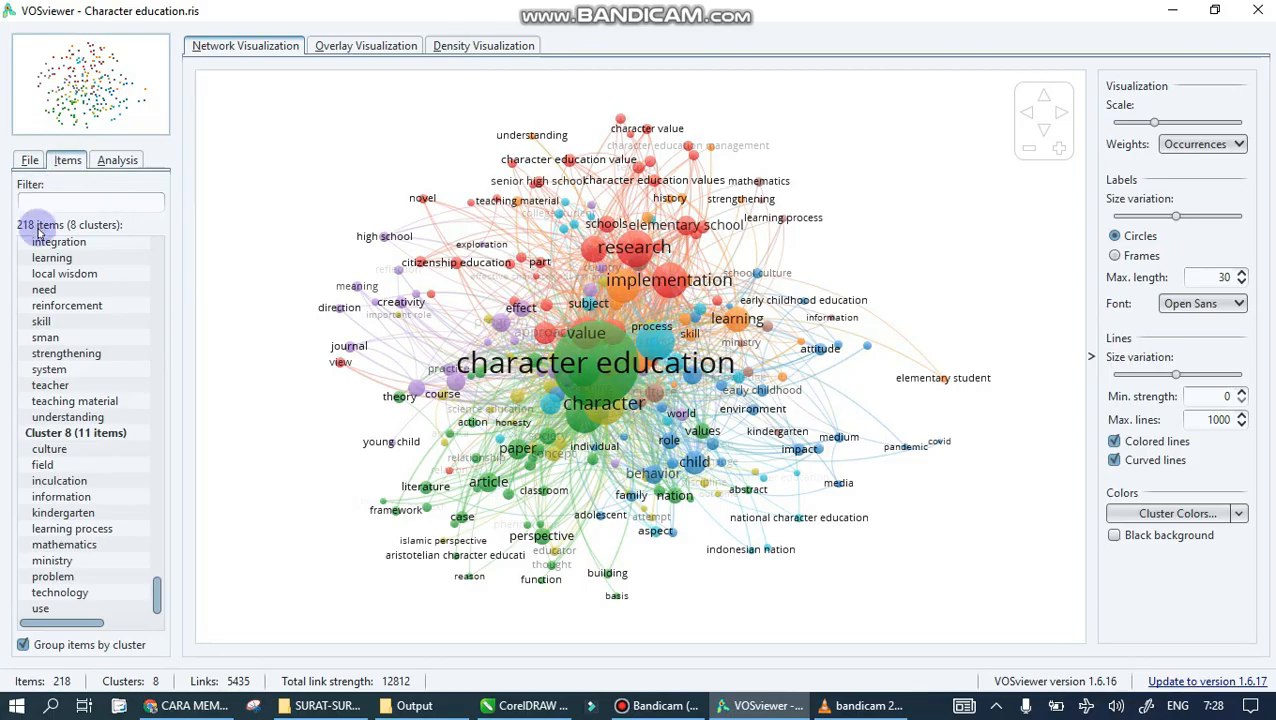
pyautogui.click(145, 608)
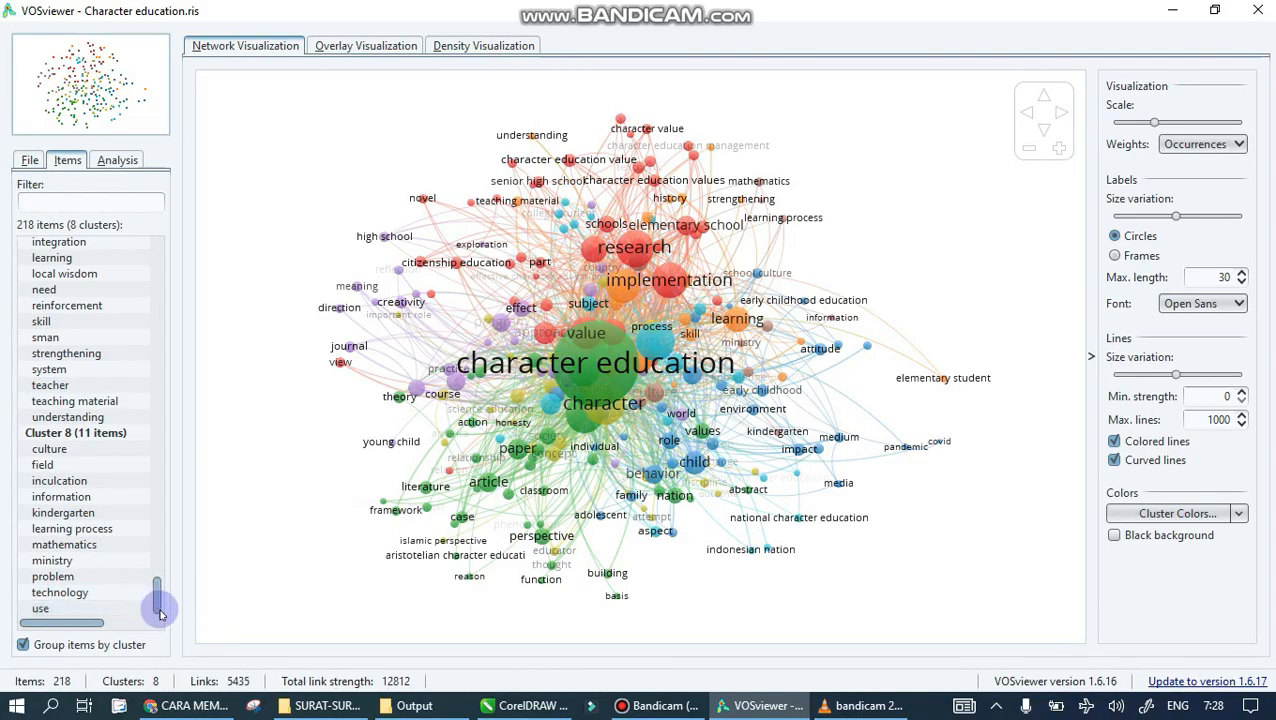
pyautogui.moveTo(160, 612); pyautogui.dragTo(162, 250)
pyautogui.click(55, 245)
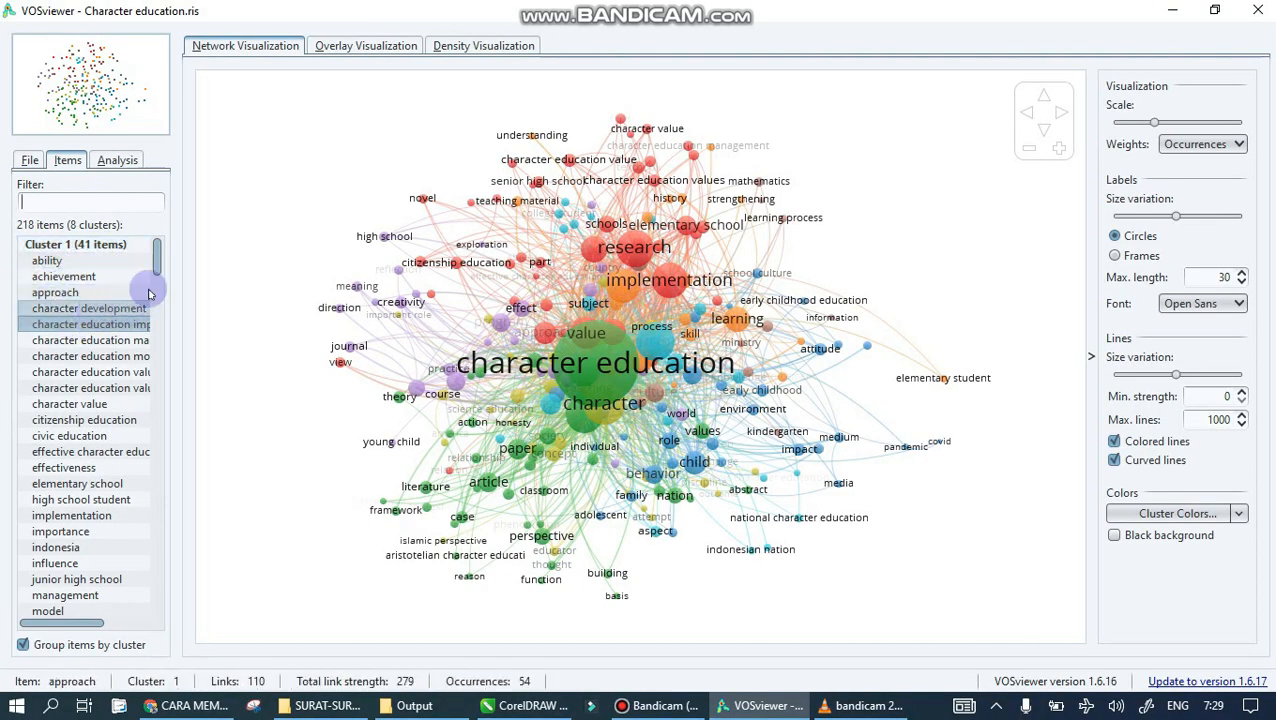
# - Read through the items of clusters 1 to 3 and inspect the links of "character education" in the network
pyautogui.scroll(-8, 113, 398)
pyautogui.scroll(-3, 113, 400)
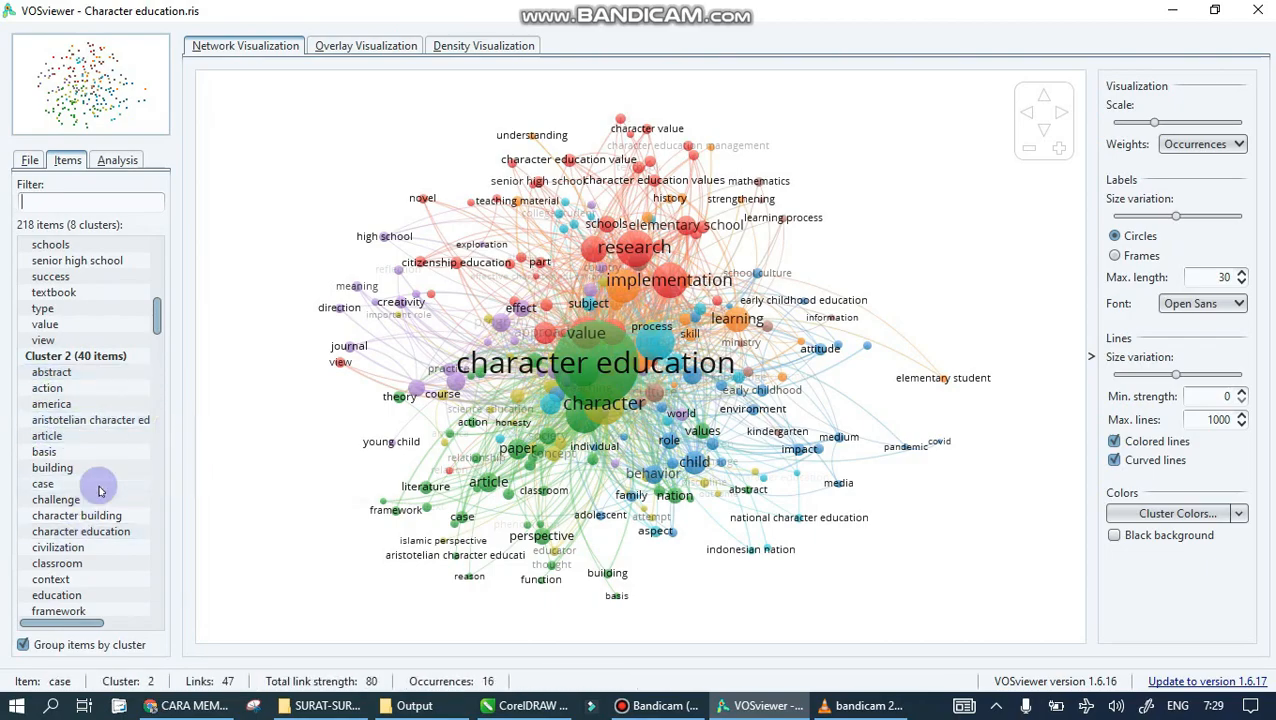
pyautogui.scroll(-5, 97, 487)
pyautogui.scroll(-7, 99, 490)
pyautogui.click(60, 292)
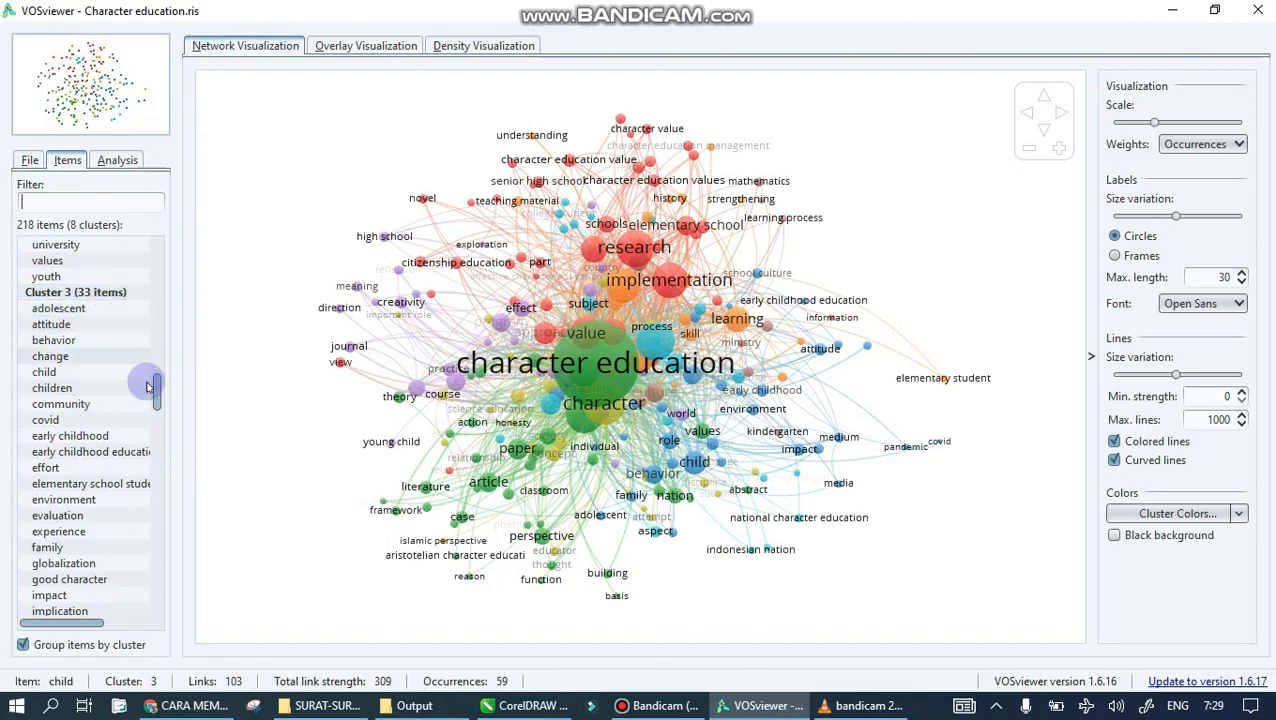
pyautogui.moveTo(152, 390); pyautogui.dragTo(157, 236)
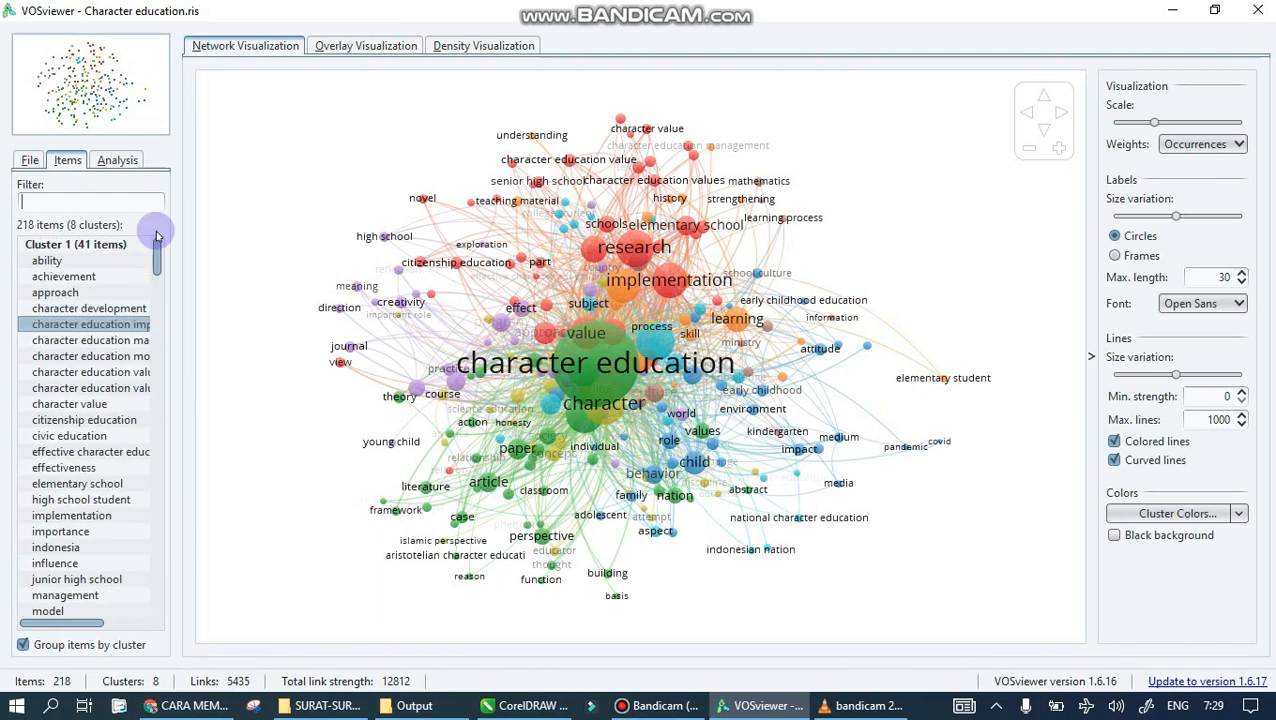
pyautogui.click(100, 314)
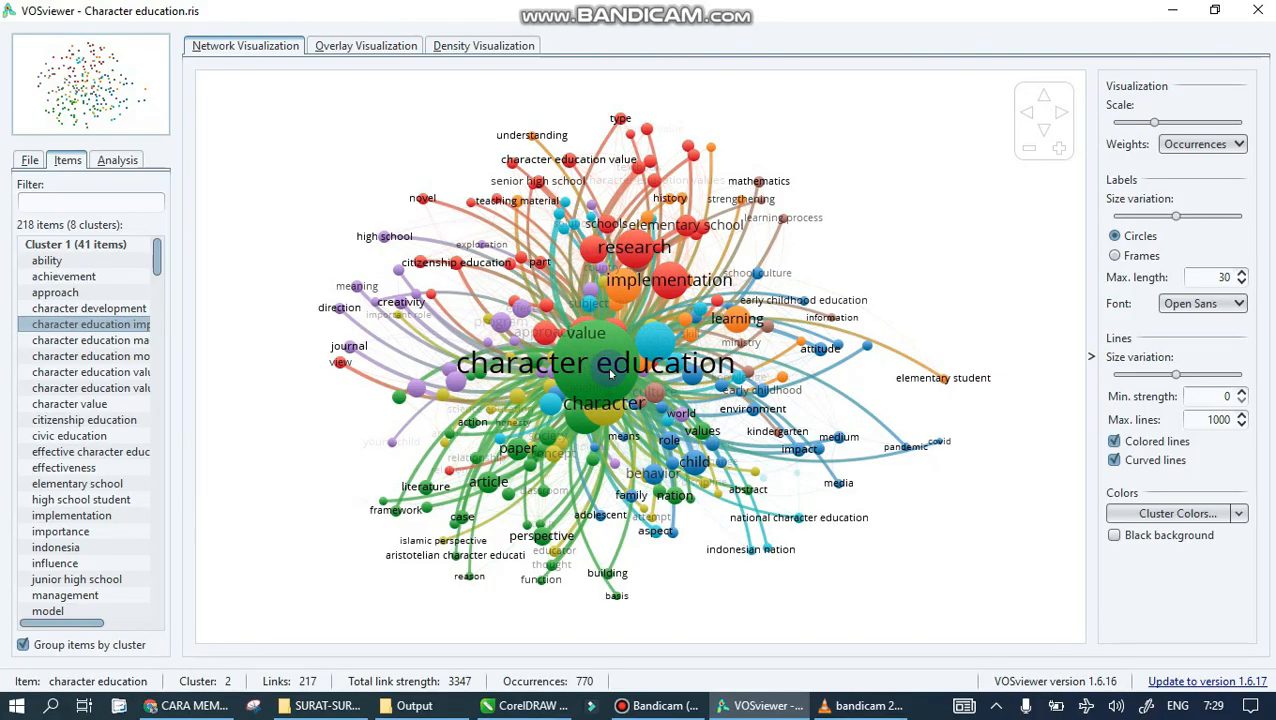
pyautogui.click(251, 365)
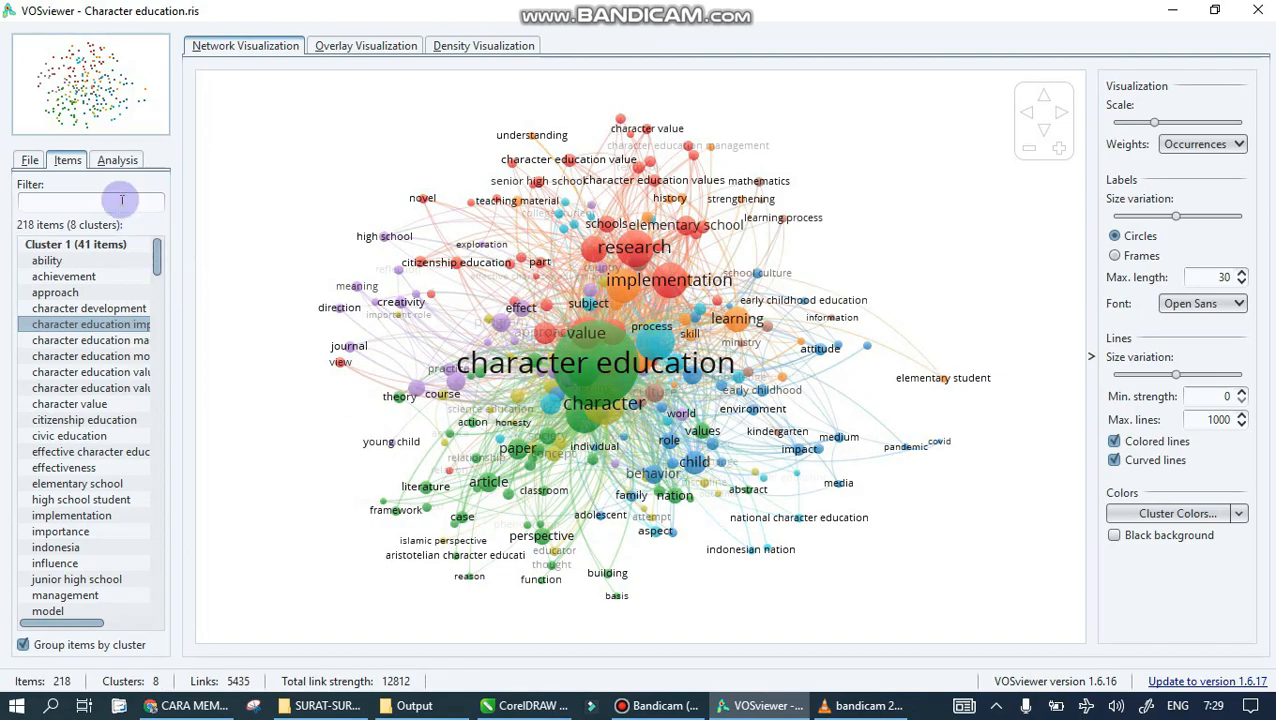
# - Review the map's normalization, layout, clustering and rotate/flip settings without changing them
pyautogui.click(113, 162)
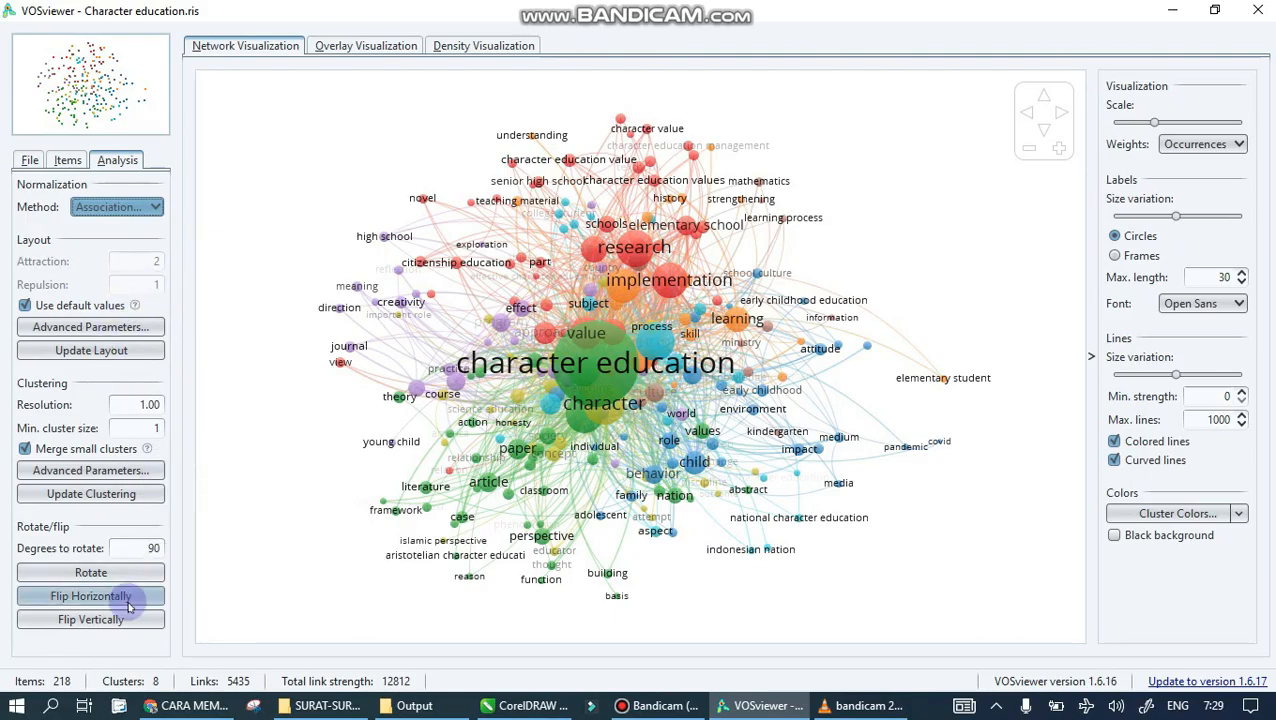
pyautogui.click(67, 160)
# - Save a screenshot of the network visualization as a PNG file named "Map Karakter" in the Literatur Review folder
pyautogui.click(29, 160)
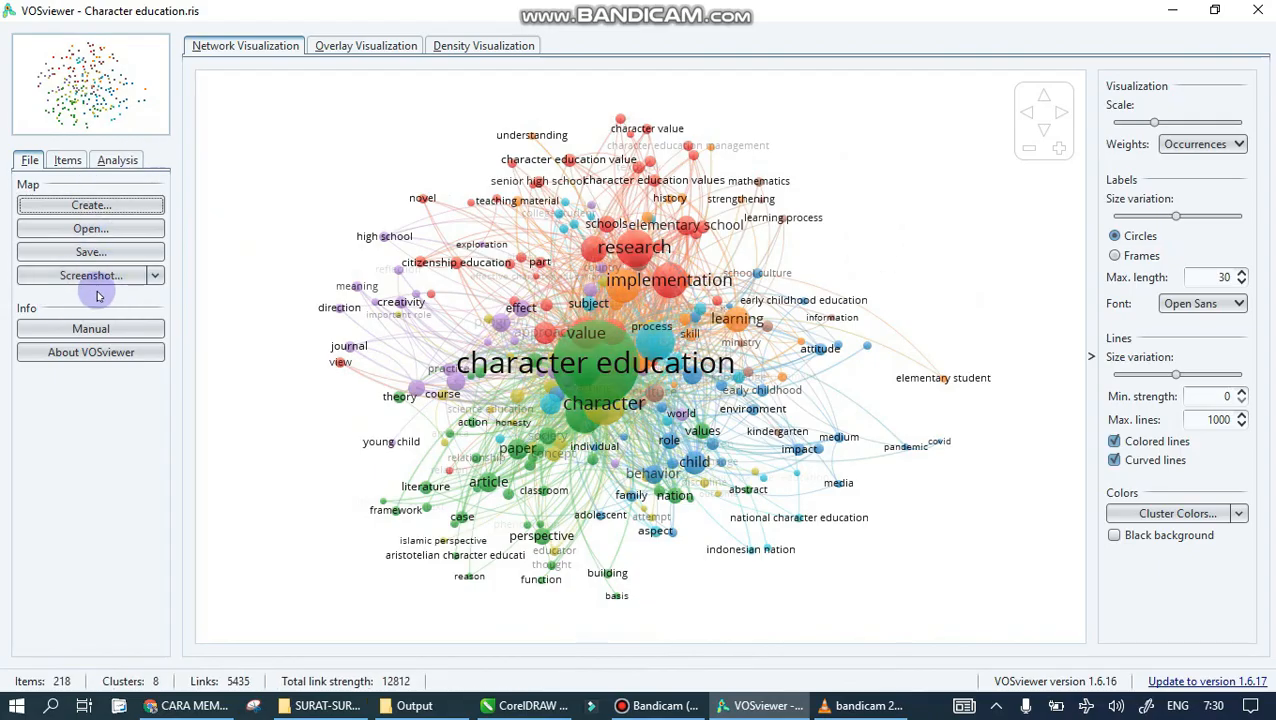
pyautogui.click(156, 277)
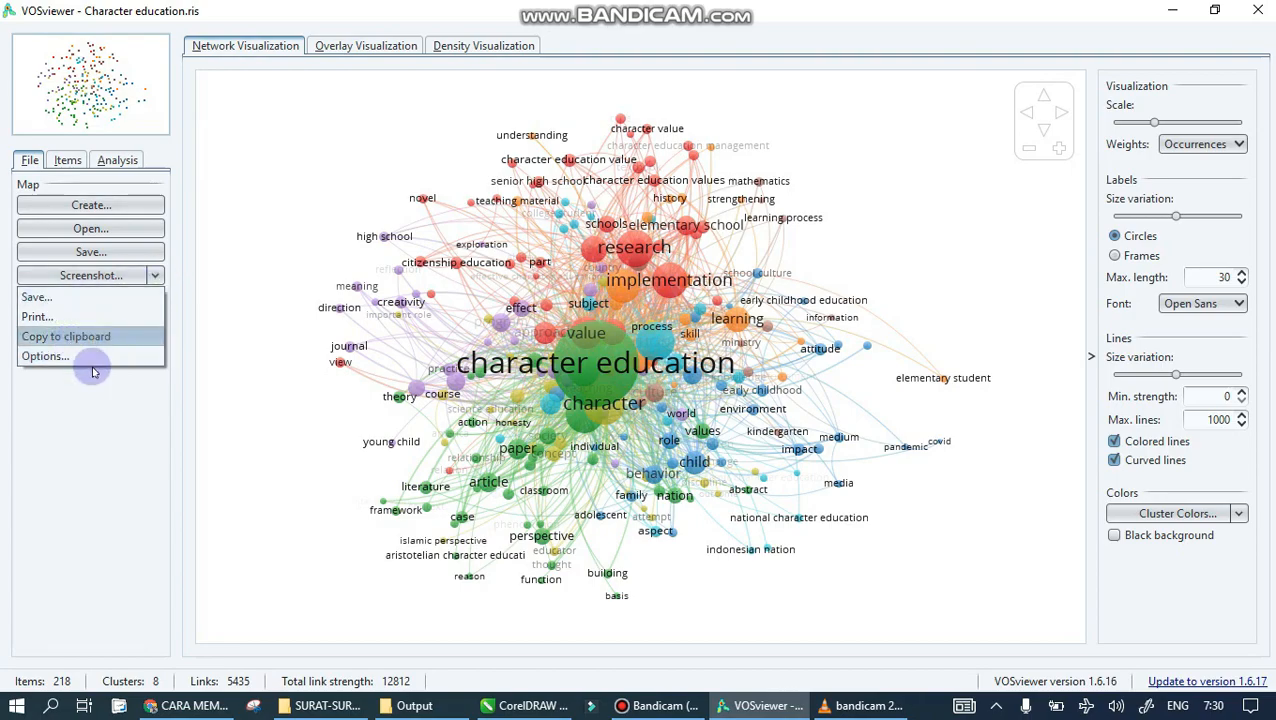
pyautogui.click(45, 297)
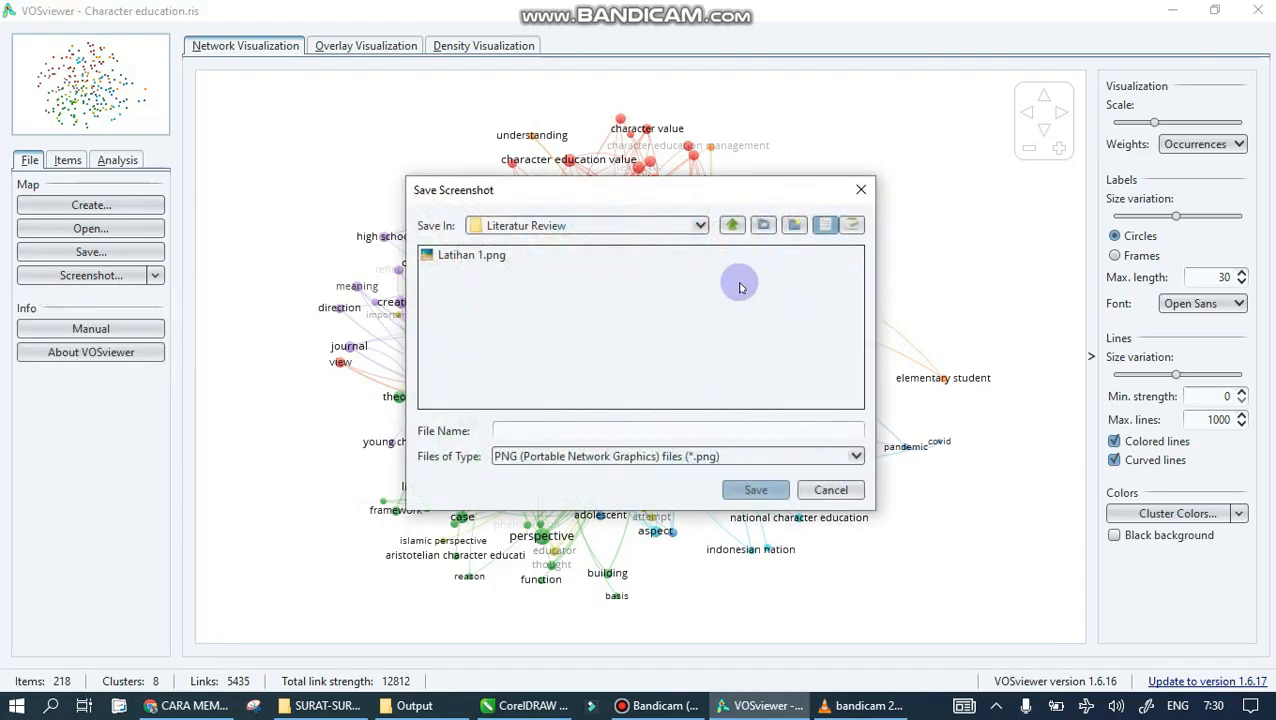
pyautogui.click(699, 225)
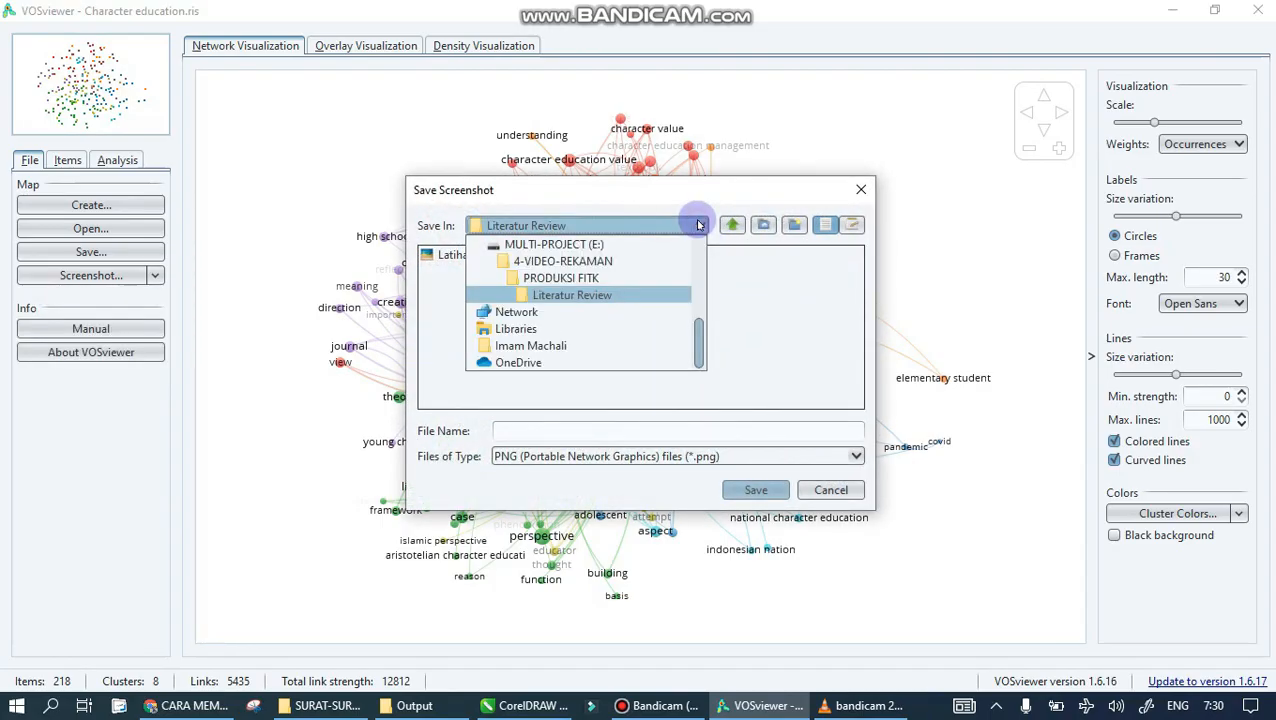
pyautogui.click(632, 296)
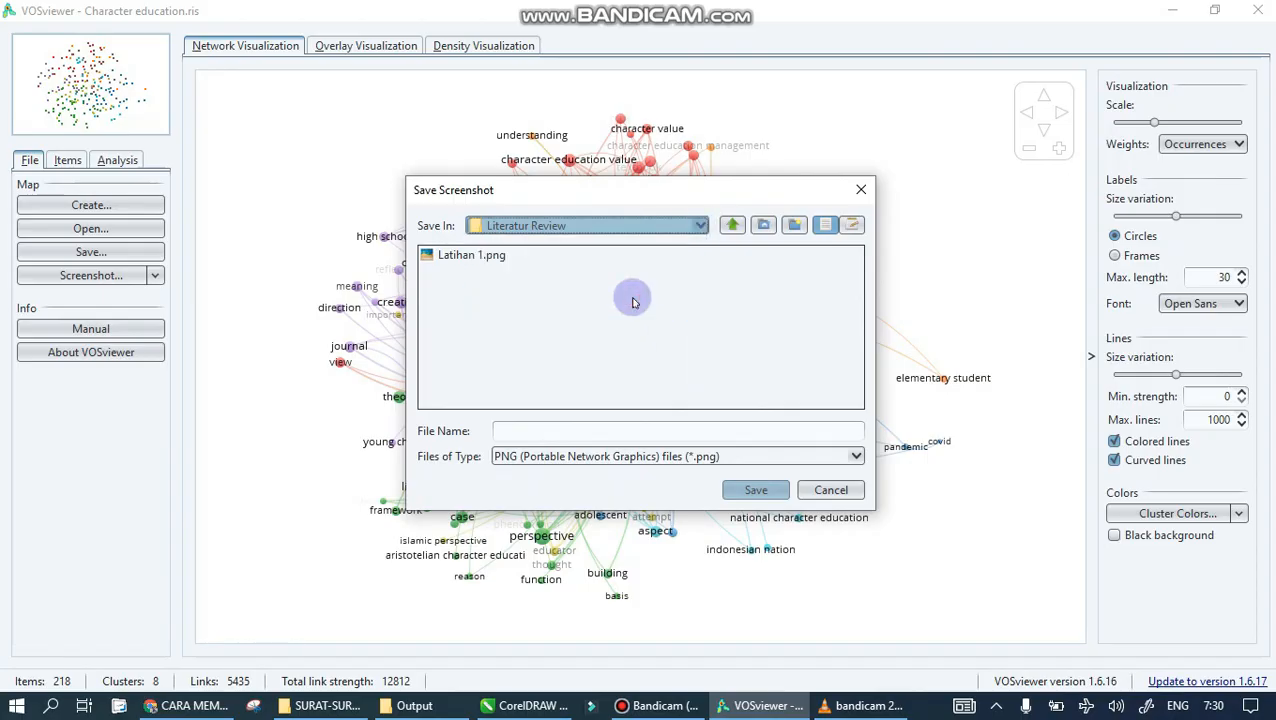
pyautogui.click(576, 434)
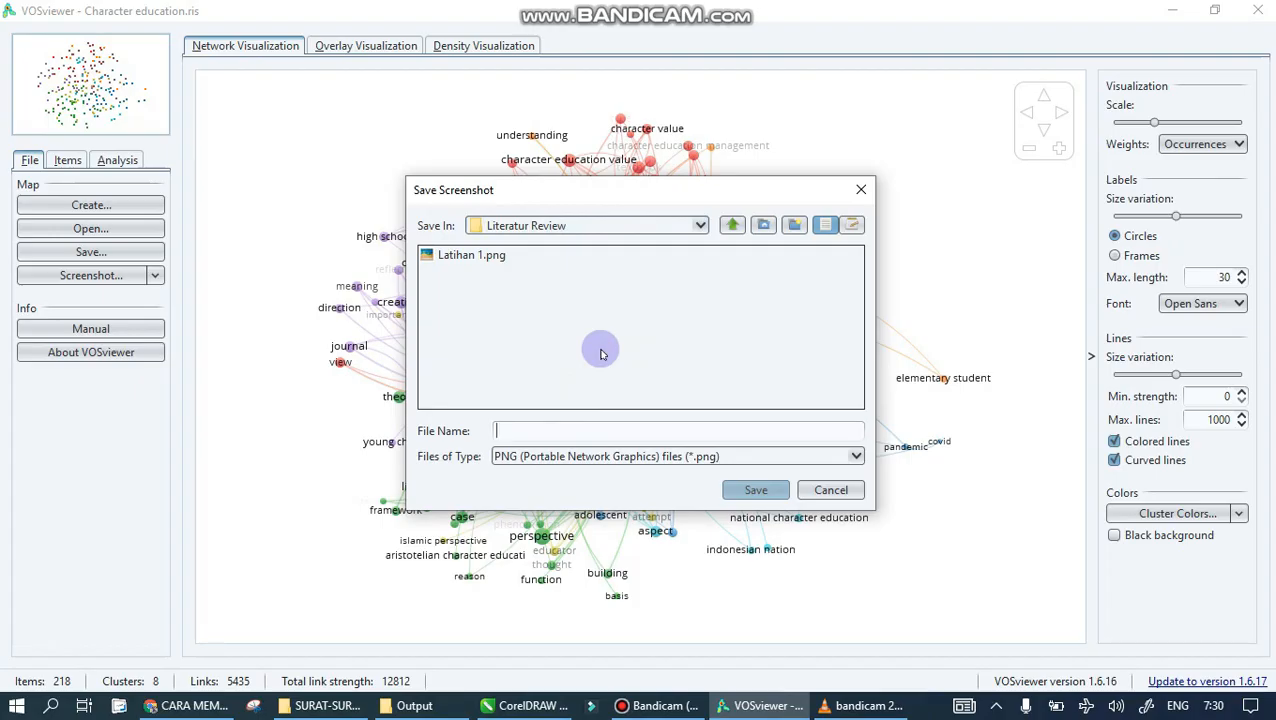
pyautogui.write('Map Karakter')
pyautogui.click(856, 457)
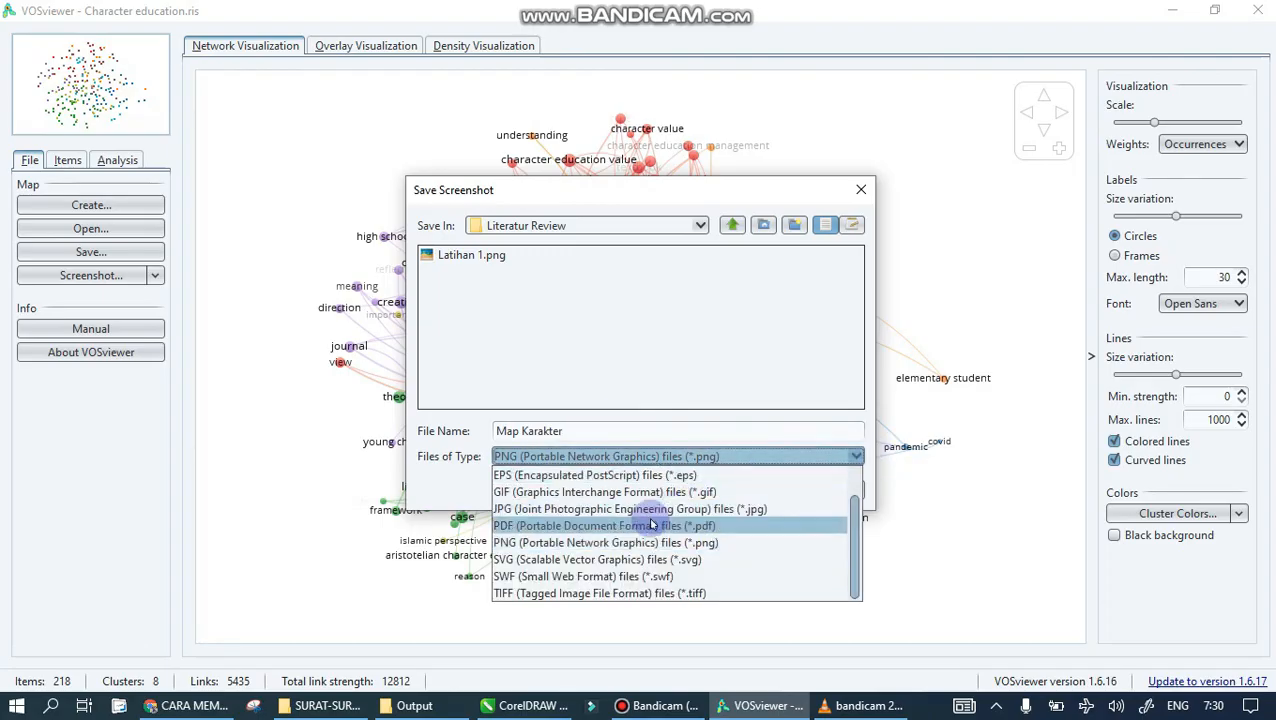
pyautogui.click(584, 542)
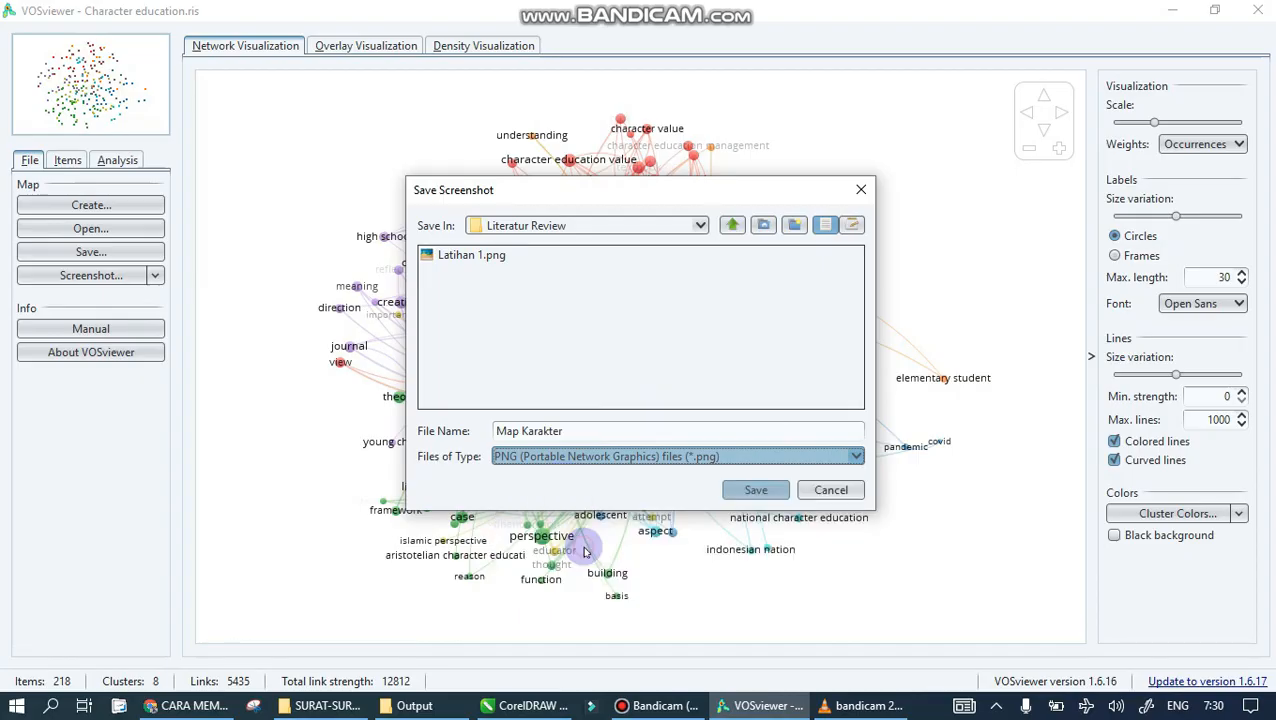
pyautogui.click(762, 490)
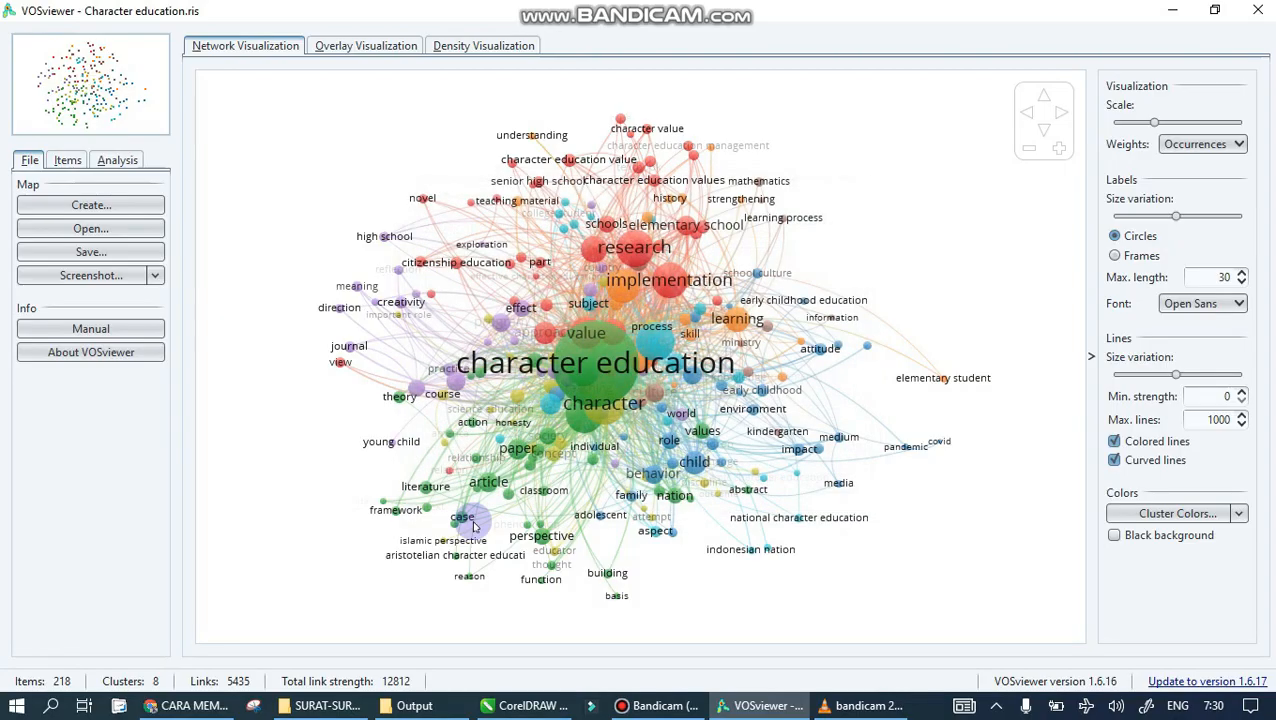